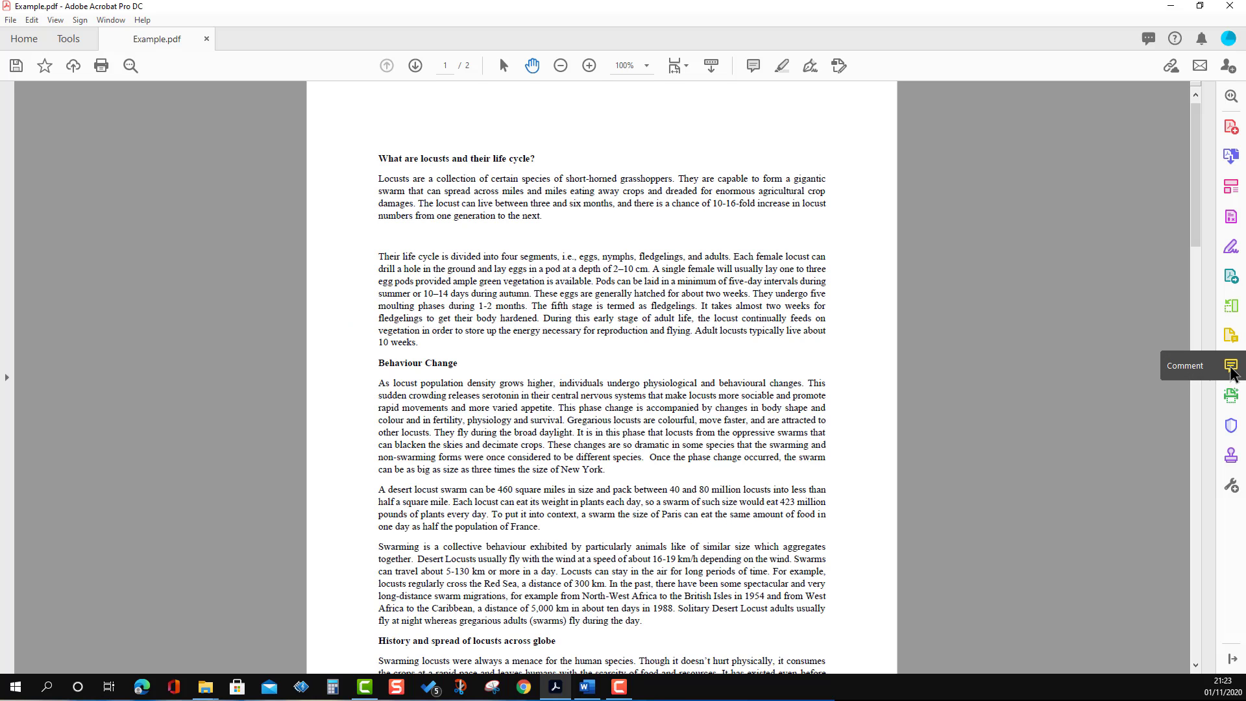
Open the Comment tools for Example.pdf
click(1230, 367)
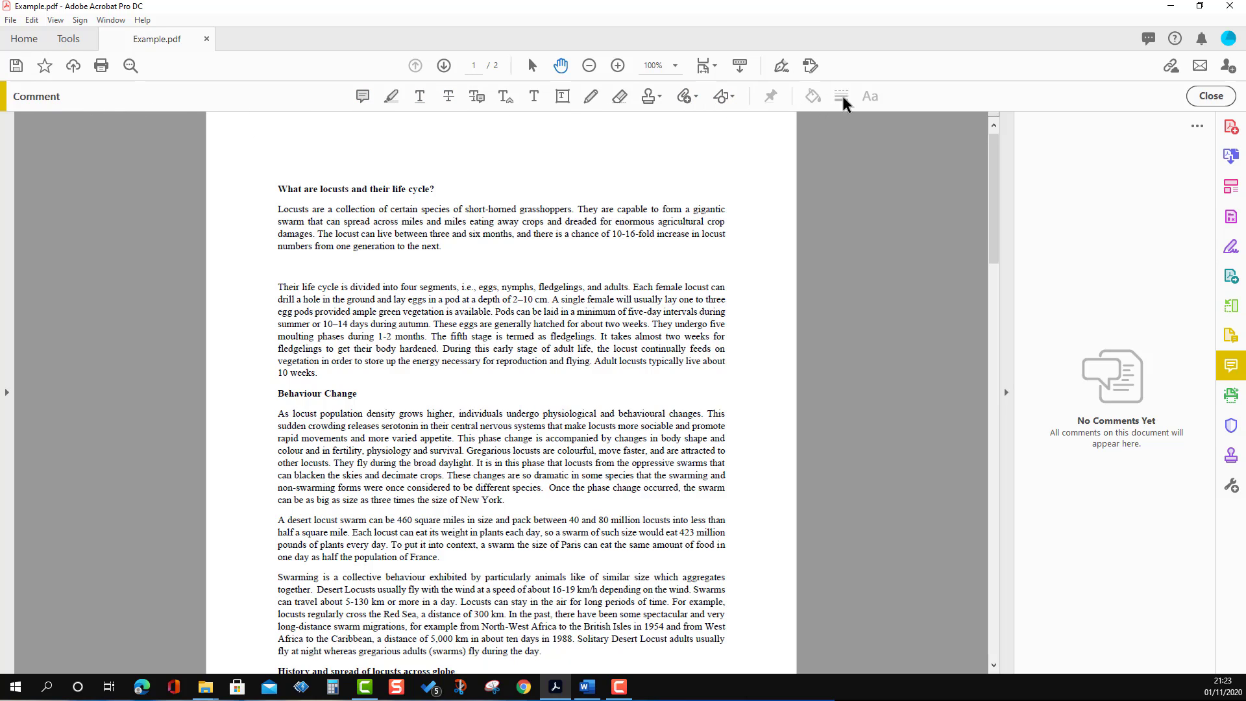
click(70, 38)
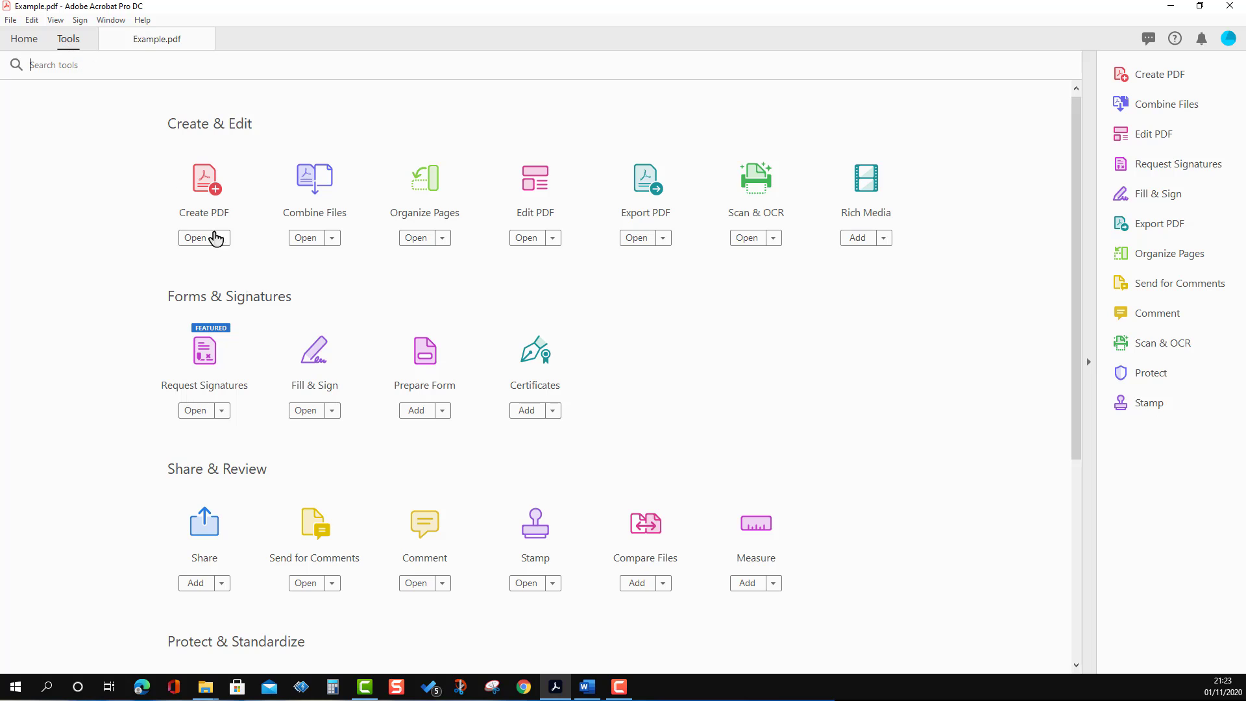
click(425, 525)
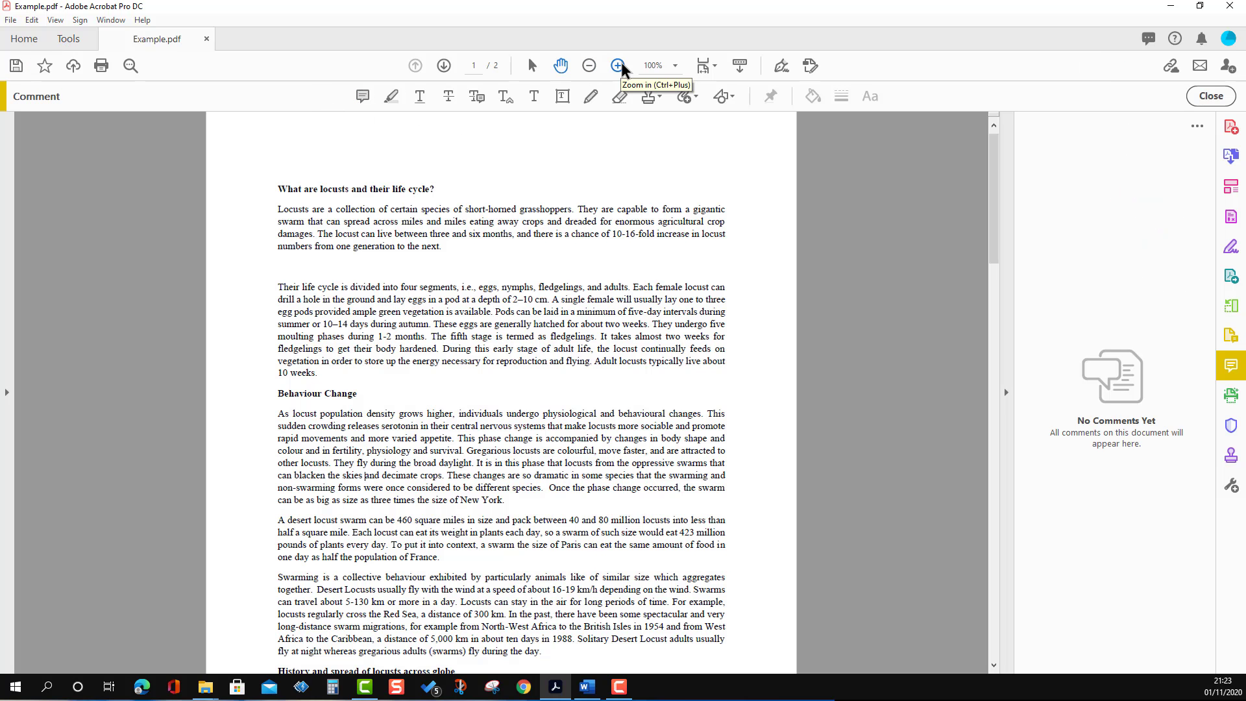
click(388, 96)
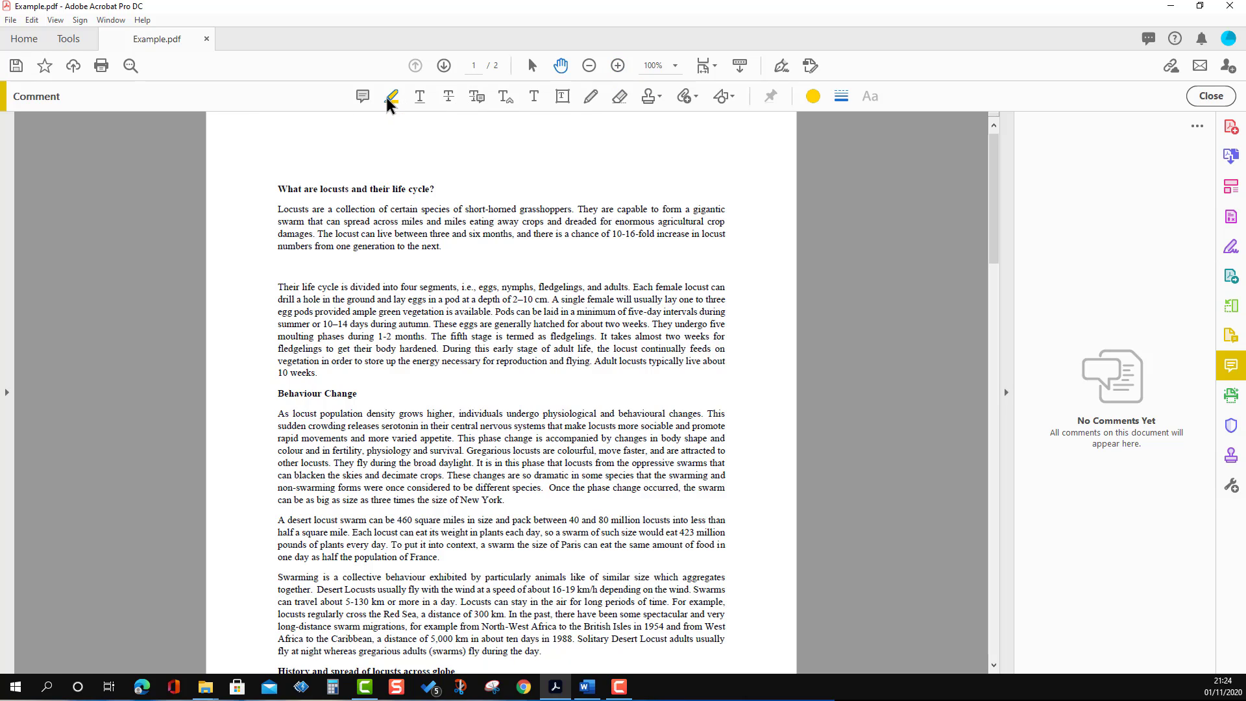
click(815, 96)
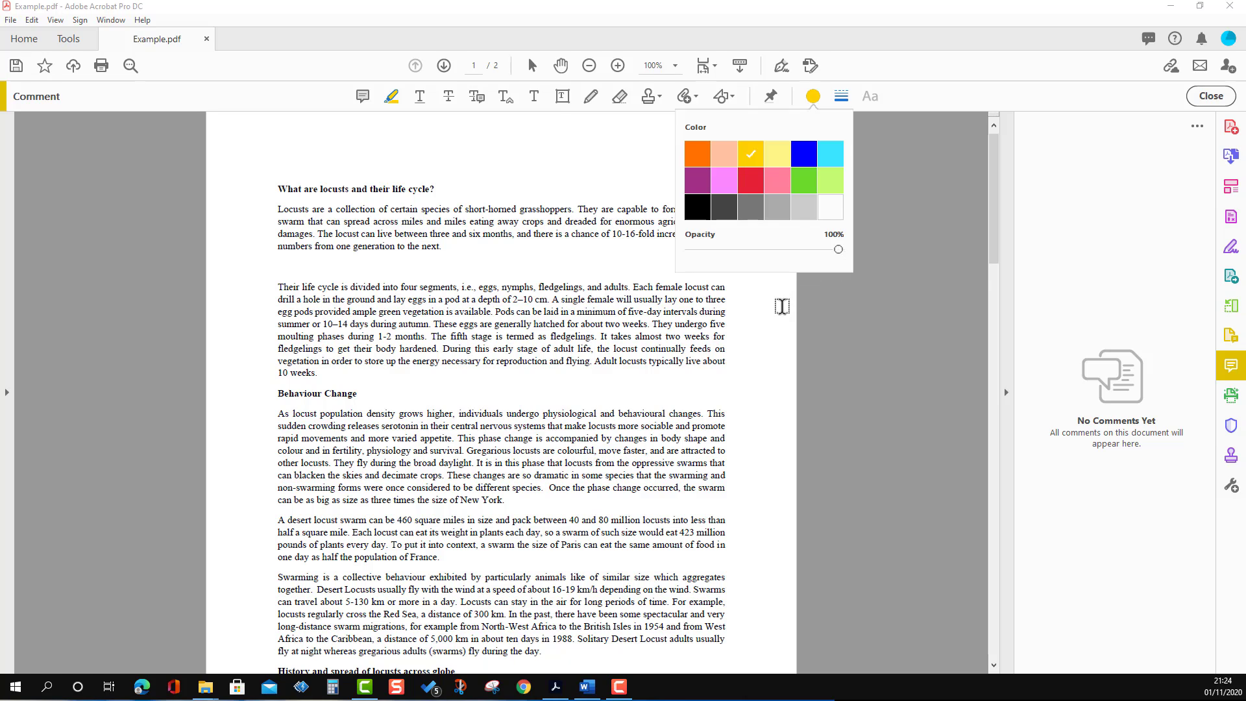
click(753, 303)
mouse_move(453, 235)
mouse_down()
mouse_move(405, 248)
mouse_move(443, 248)
mouse_up()
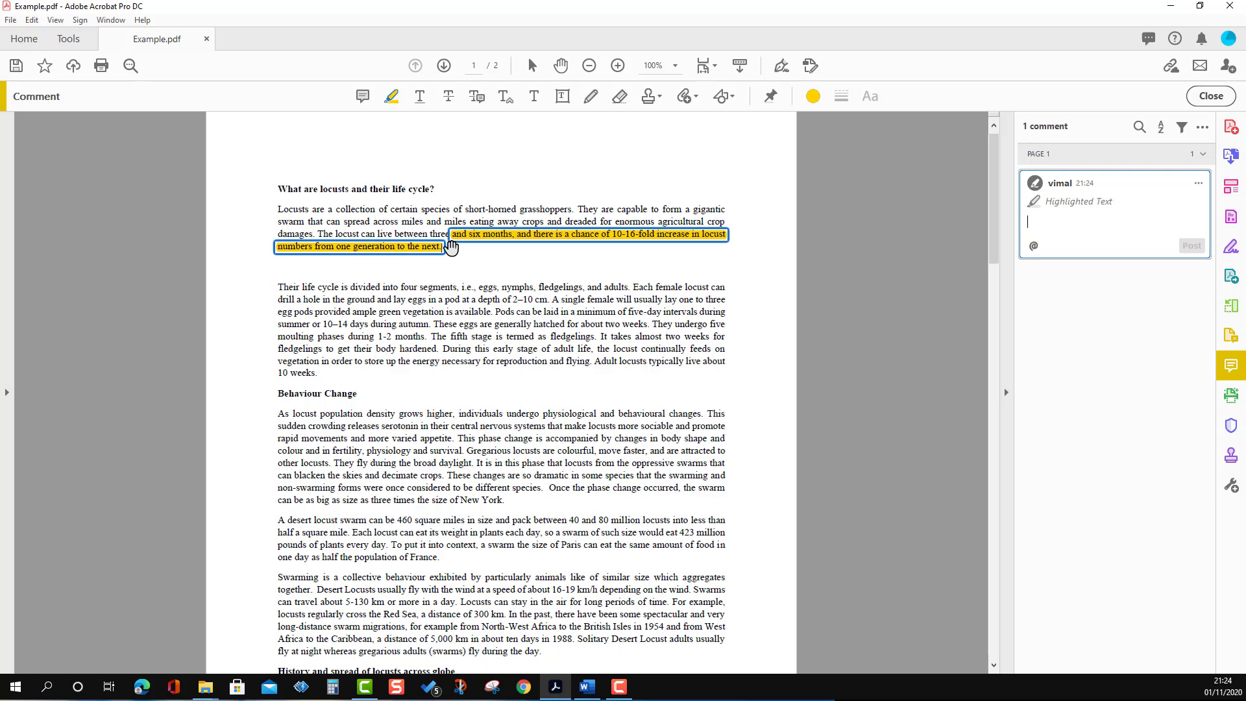
drag(277, 209, 436, 245)
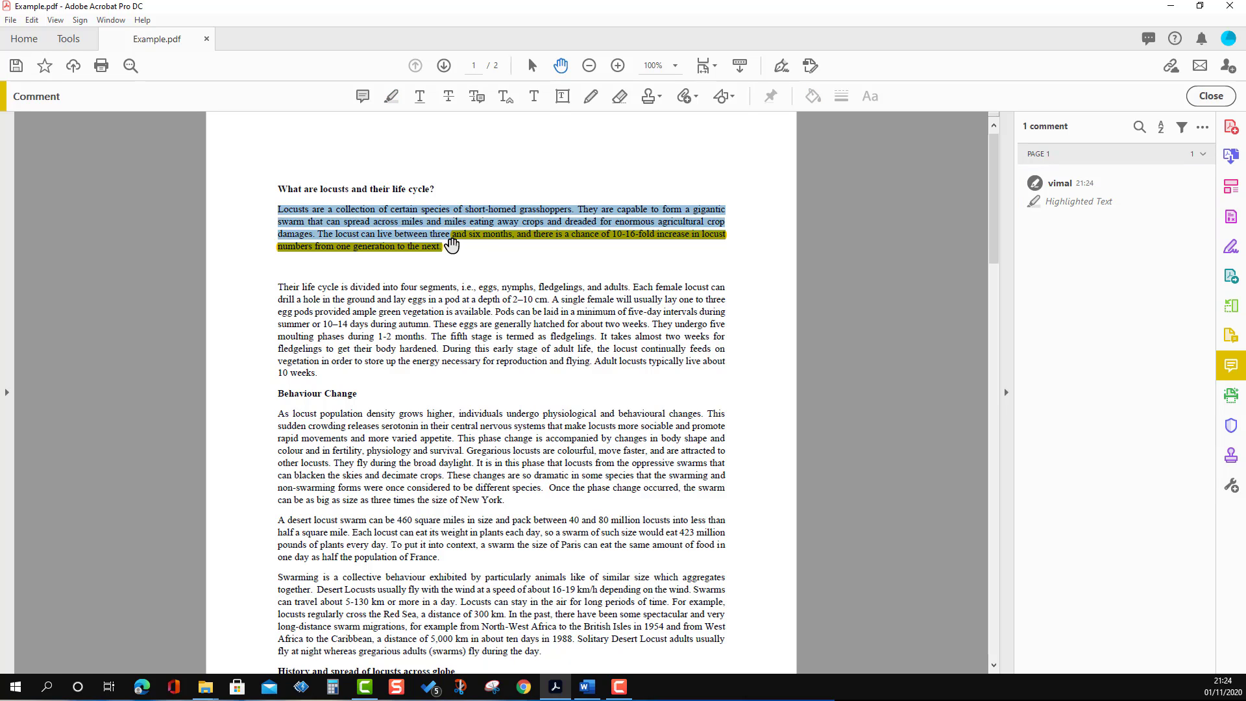
click(461, 247)
click(442, 246)
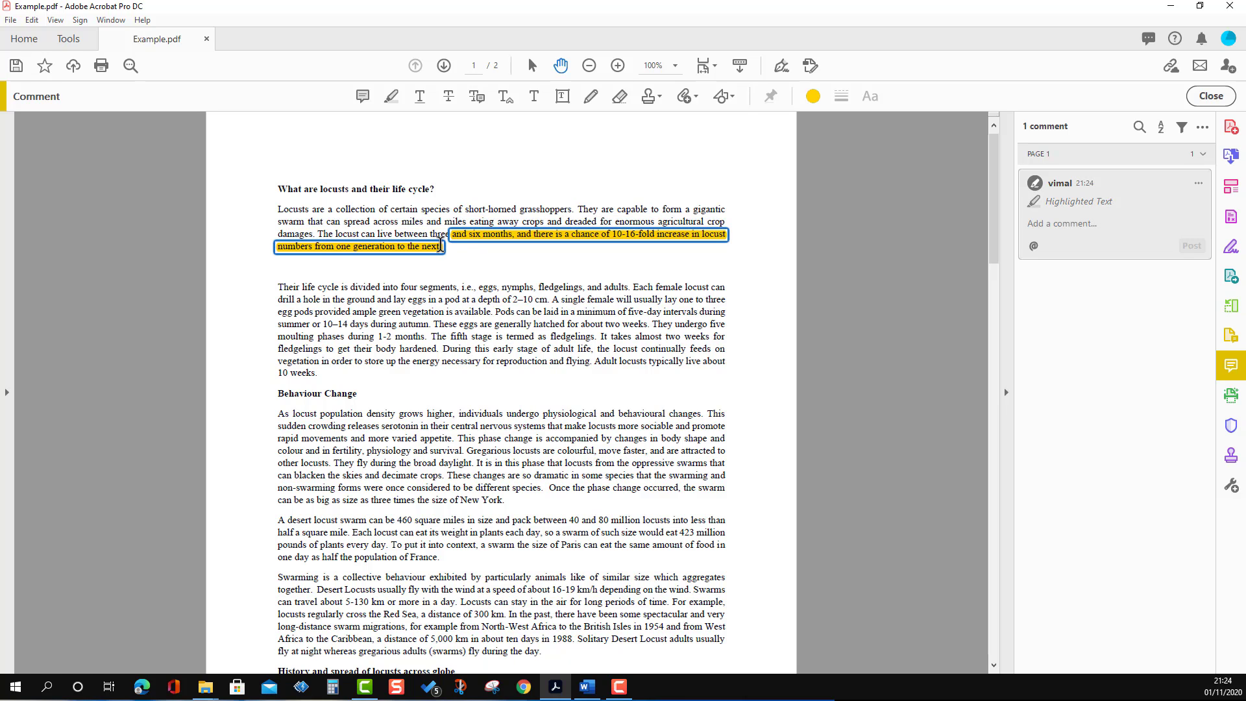
key(Delete)
Highlight the whole first paragraph under "What are locusts and their life cycle?" in yellow and post the note "Comment 1" on it
drag(441, 247, 278, 209)
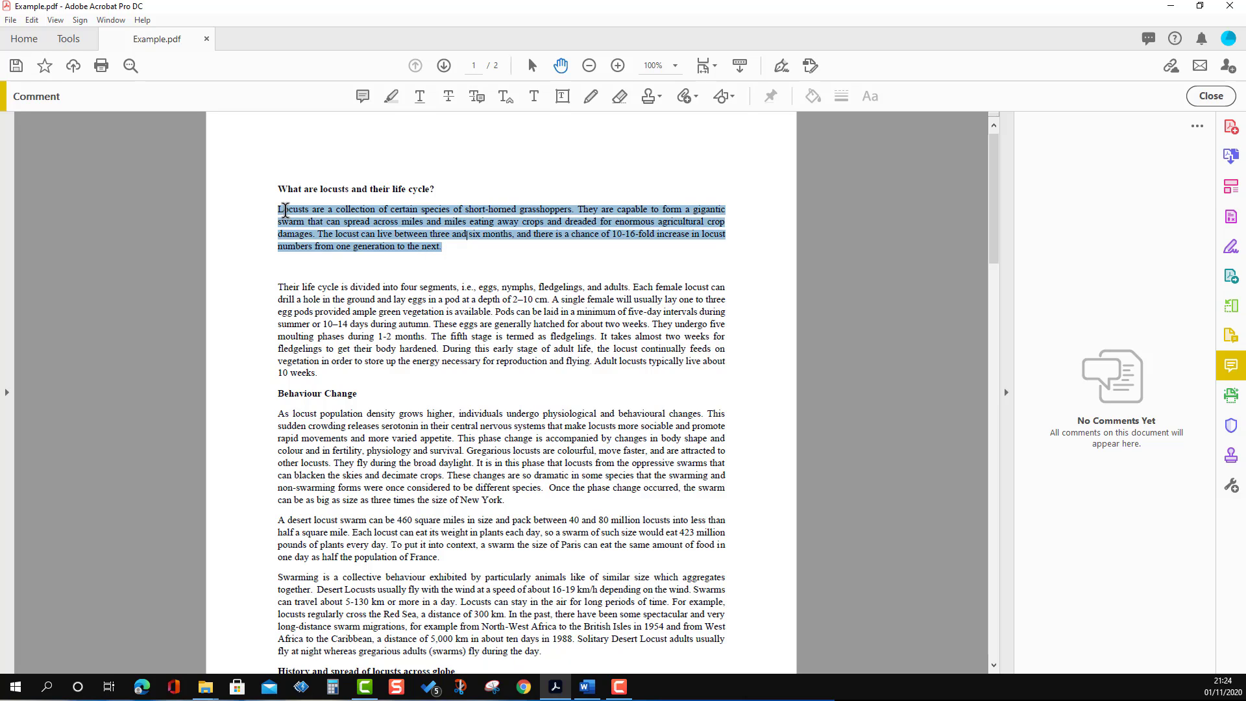
click(394, 94)
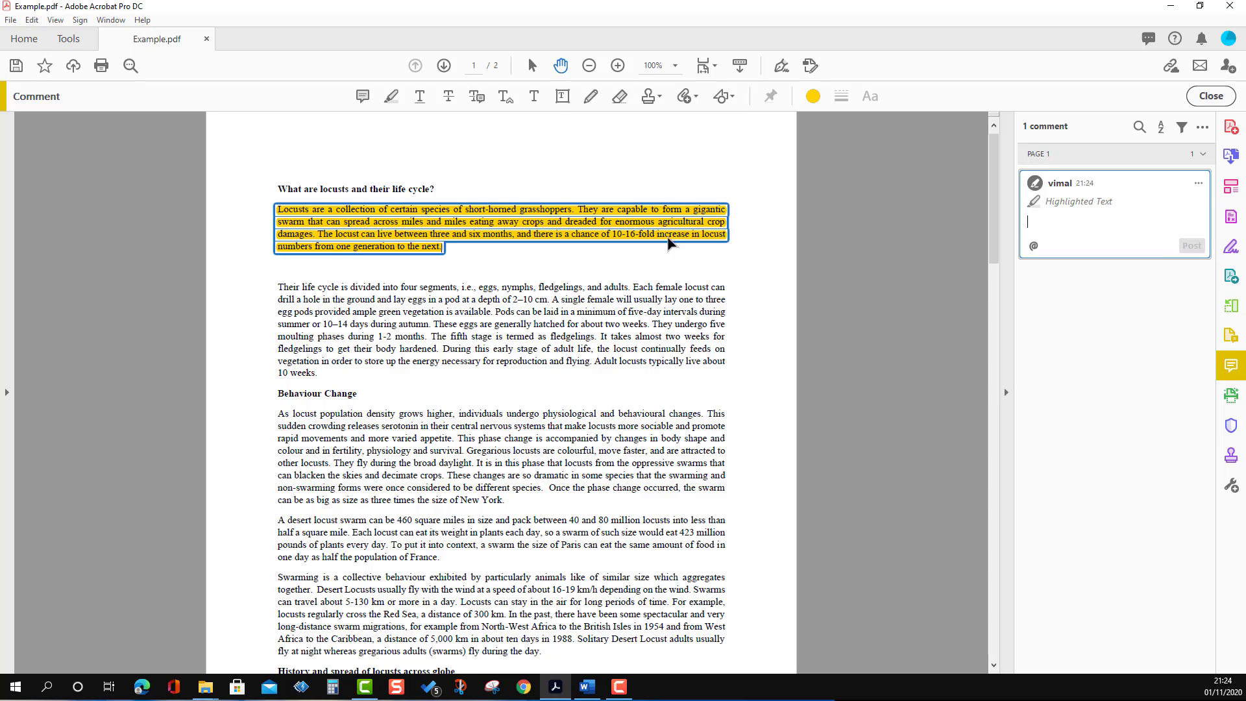
text(comment 1)
click(1193, 245)
Review the colour and opacity options in the first paragraph's highlight properties without changing them
key(ctrl+minus)
mouse_move(538, 203)
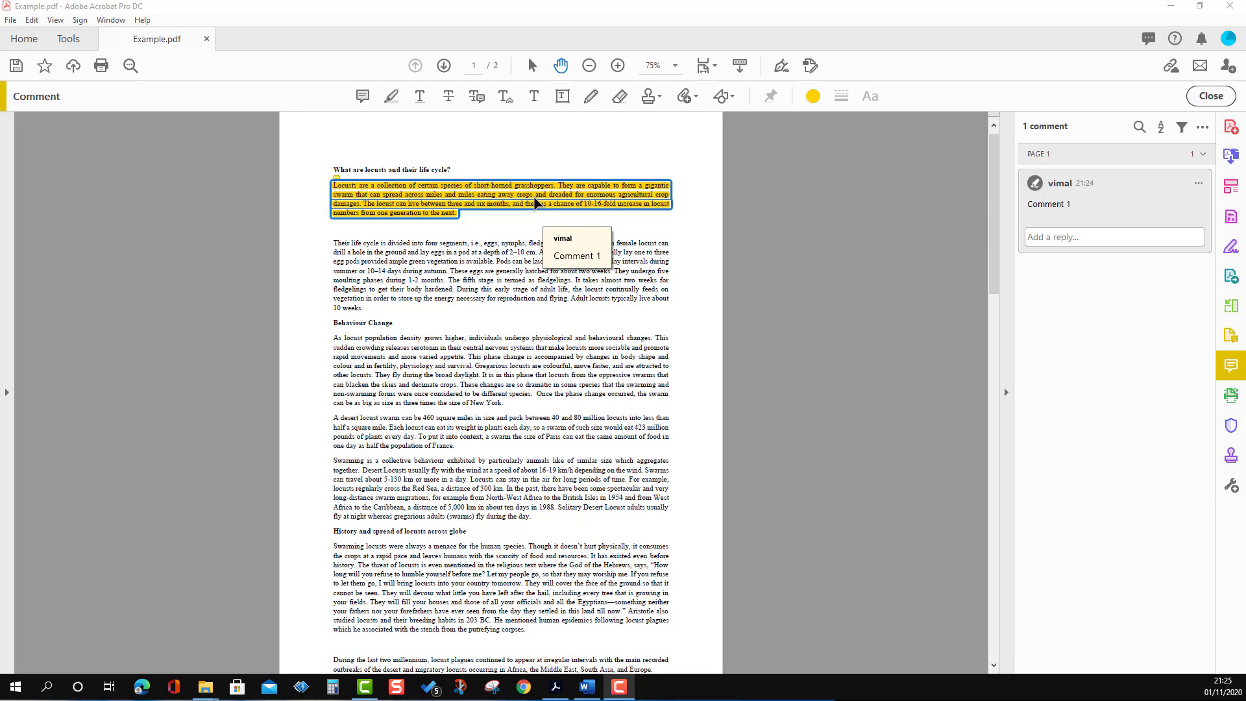
right_click(536, 203)
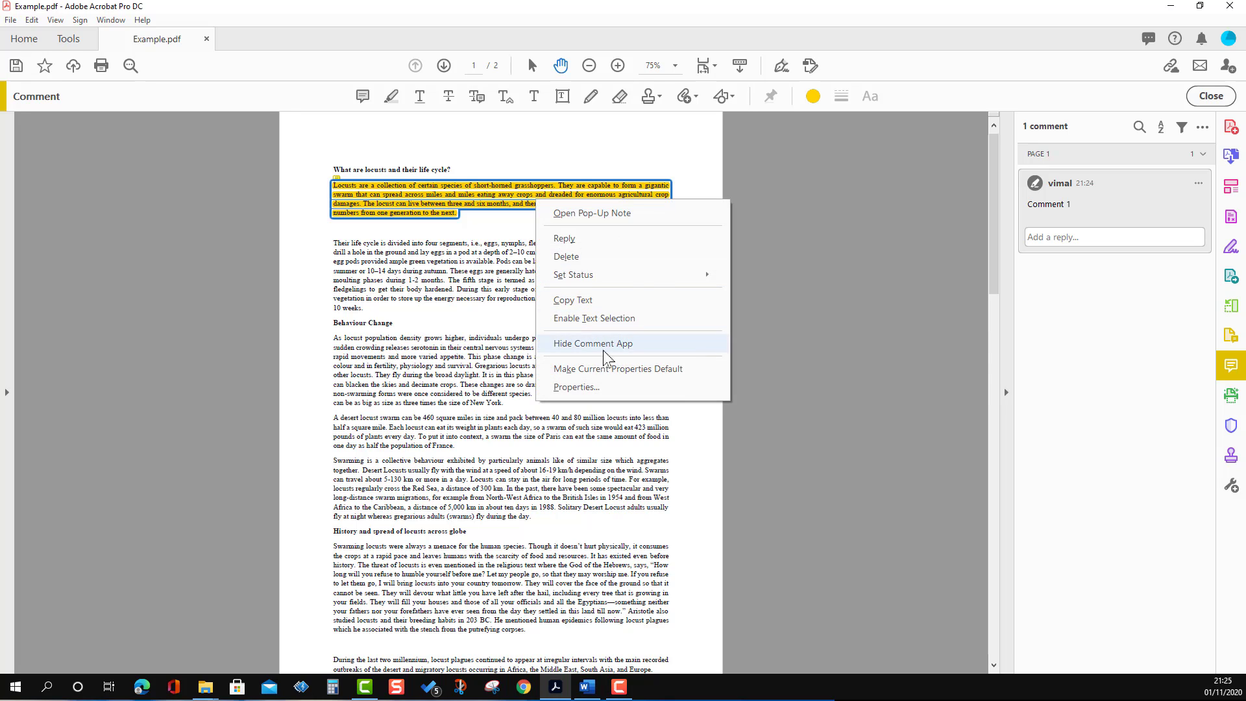
click(587, 389)
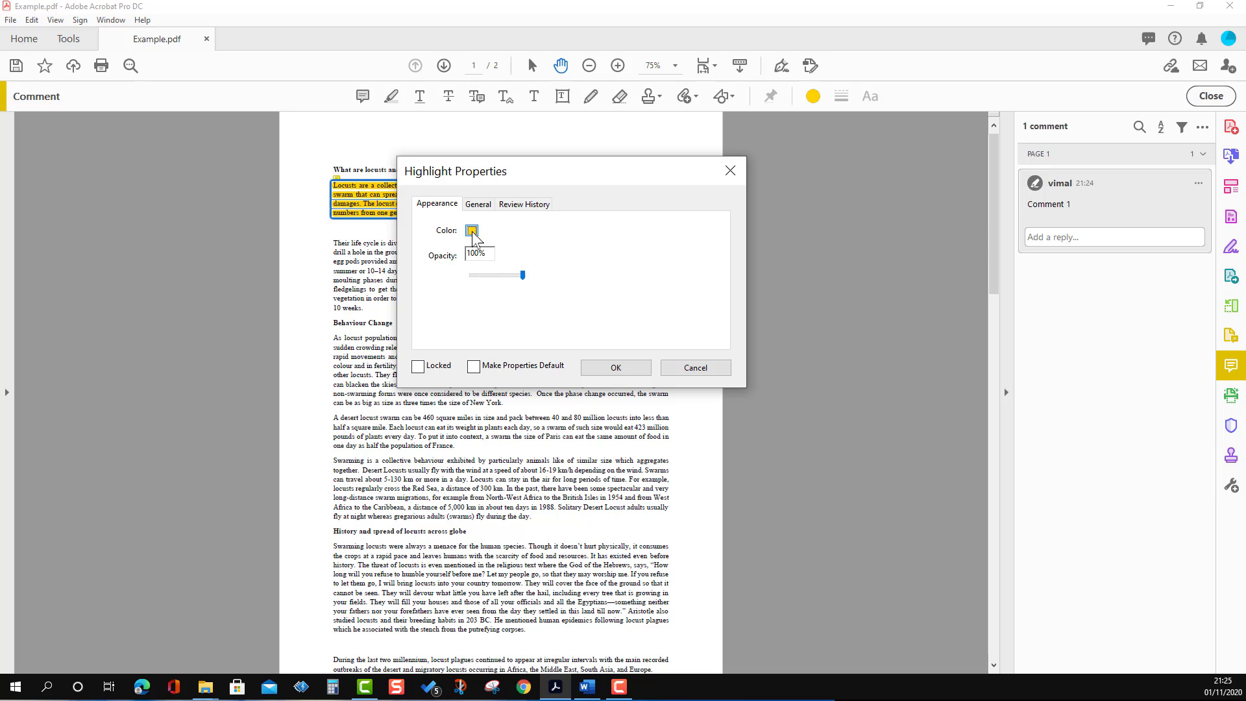
click(472, 231)
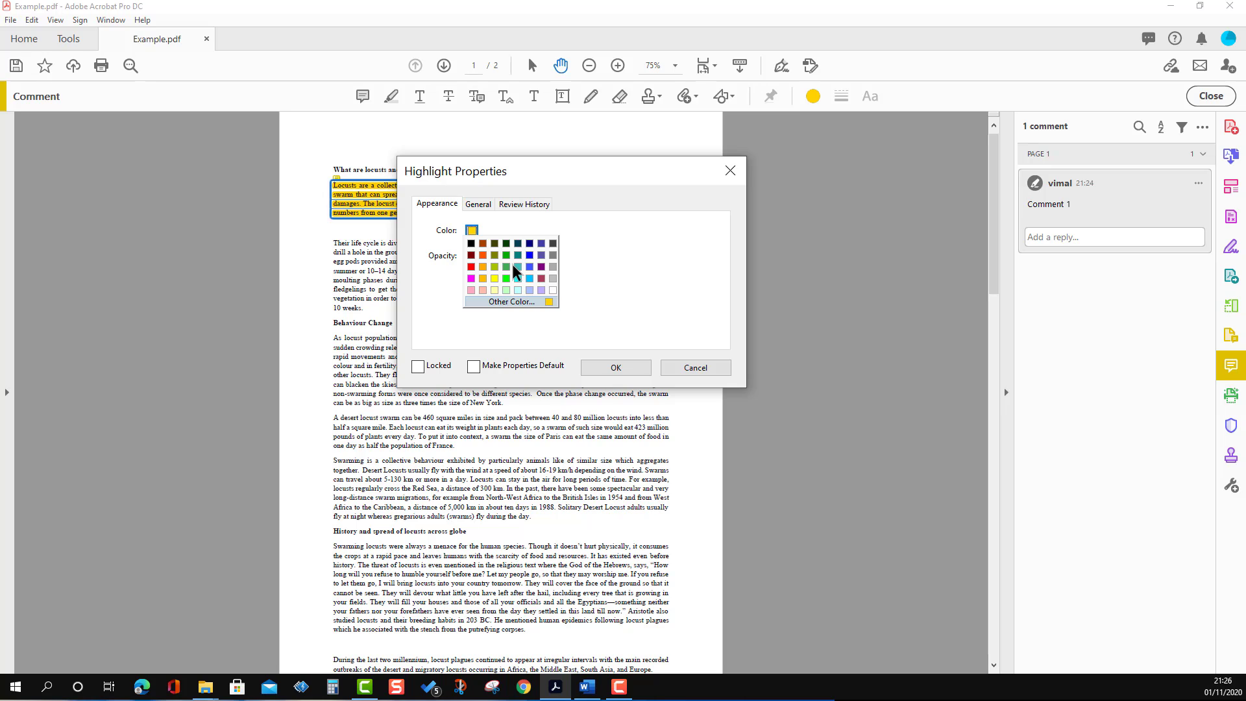
click(624, 381)
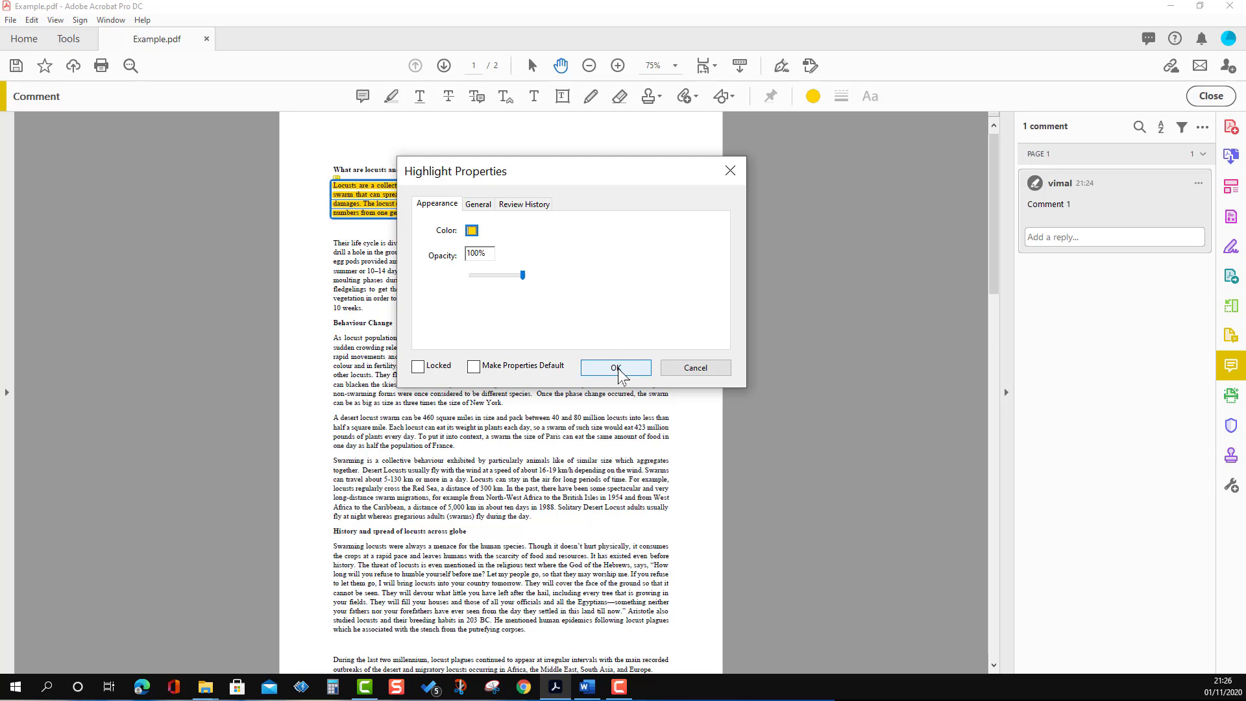
click(620, 368)
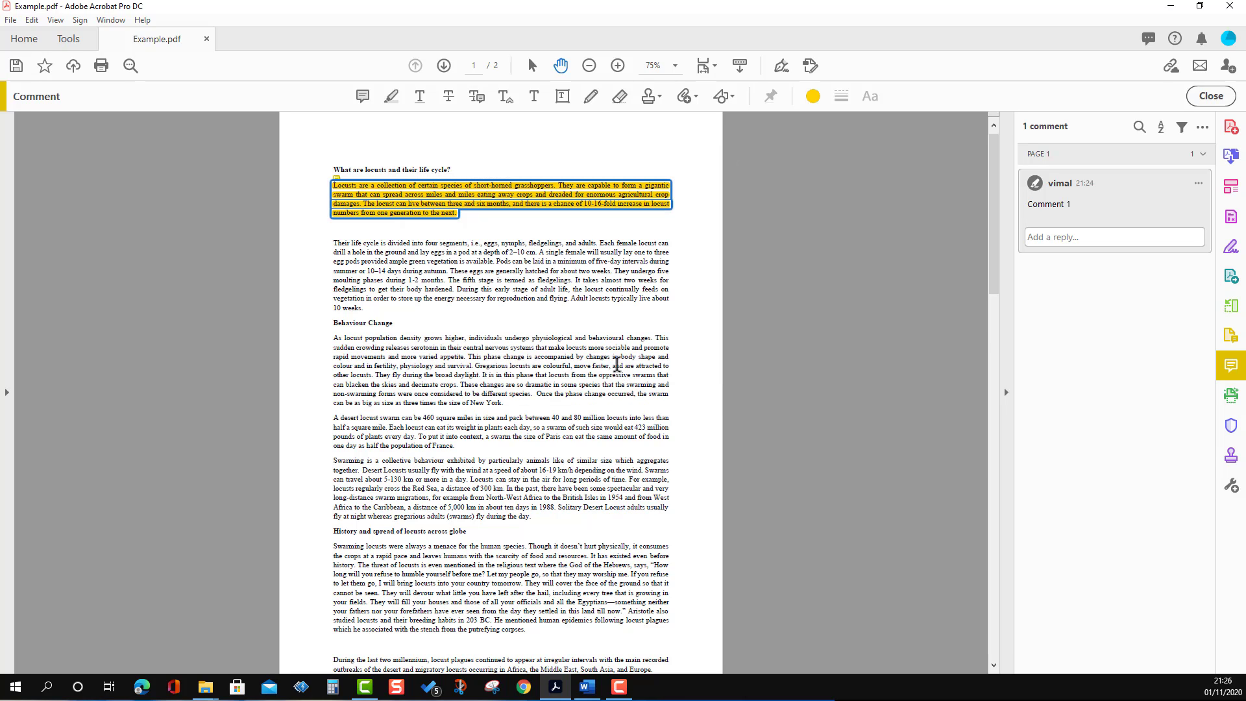
click(484, 249)
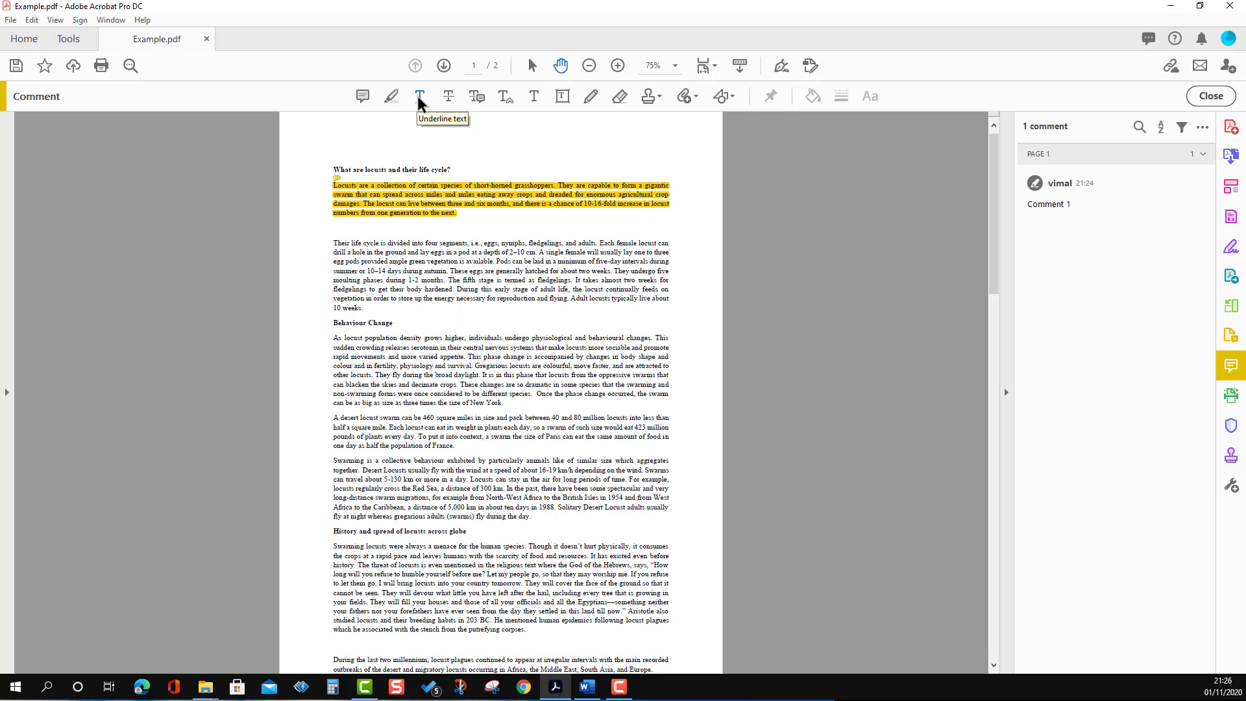
Underline the whole second paragraph, starting "Their life cycle is divided", in yellow at 100% opacity
click(418, 95)
click(812, 97)
click(752, 149)
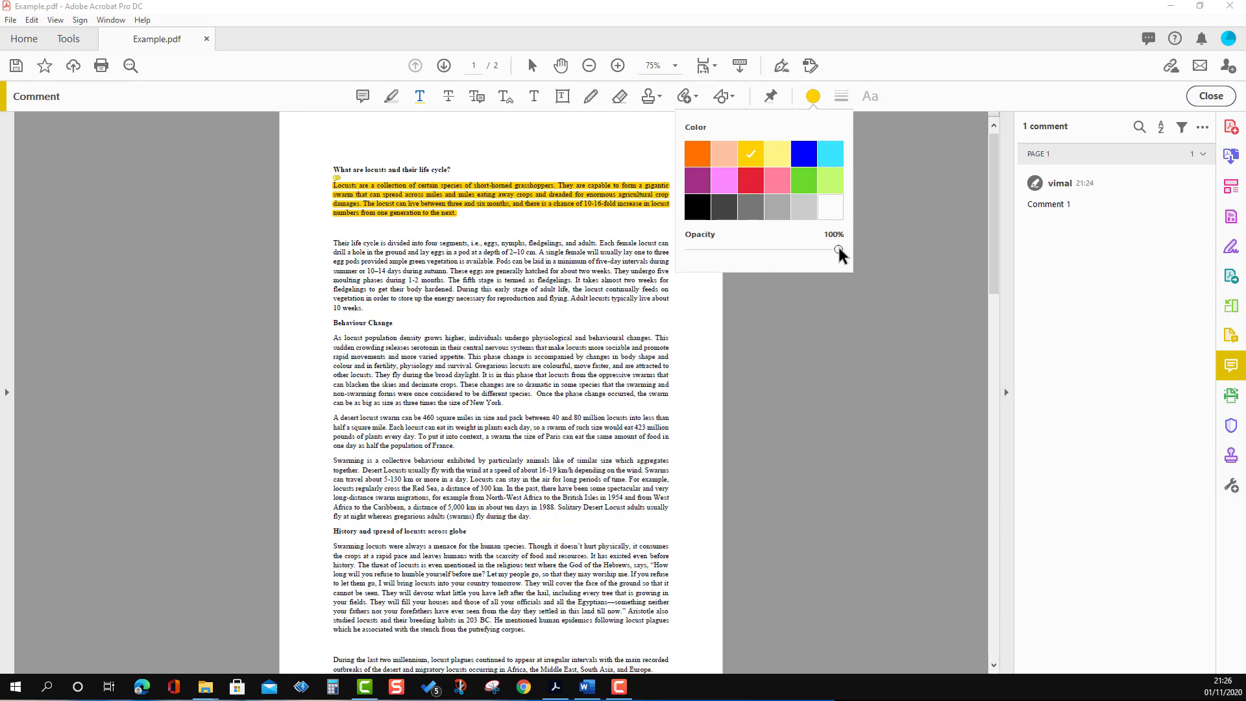
click(571, 283)
scroll(394, 305, up, 2)
drag(273, 308, 187, 202)
click(420, 293)
scroll(464, 285, up, 2)
scroll(465, 286, down, 2)
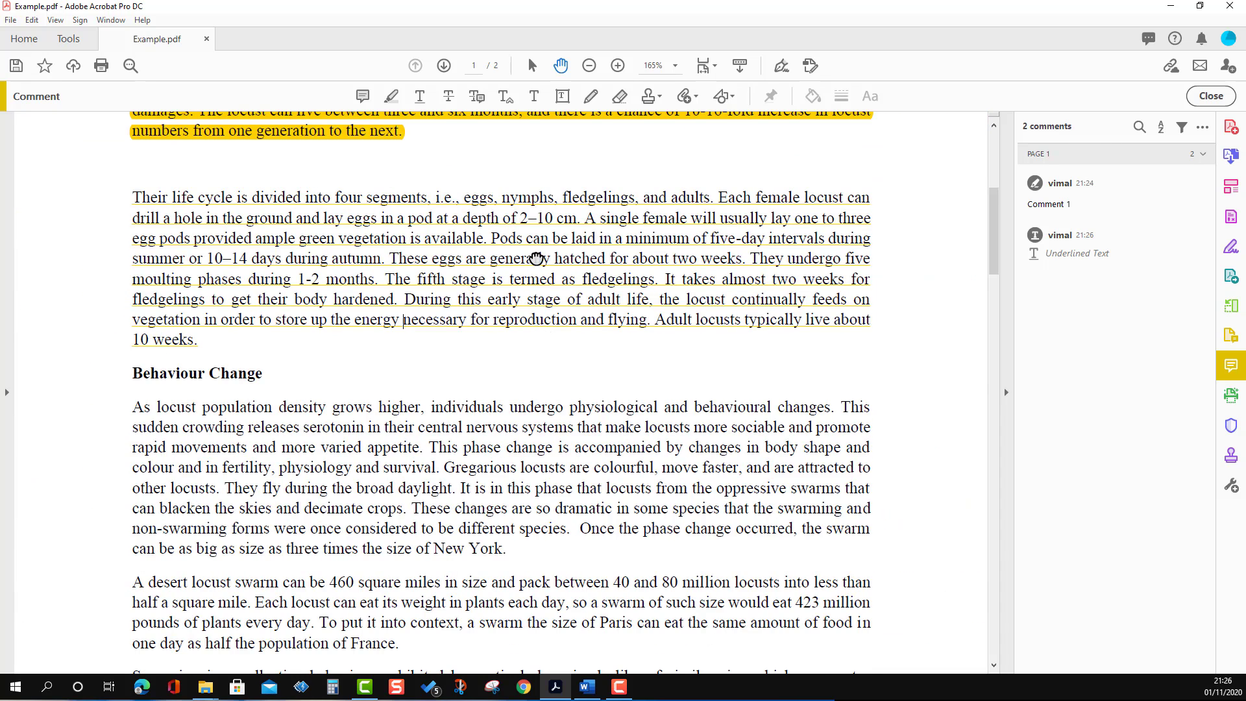
Change the line style of the second paragraph's underline to Squiggly
scroll(695, 347, up, 1)
click(740, 312)
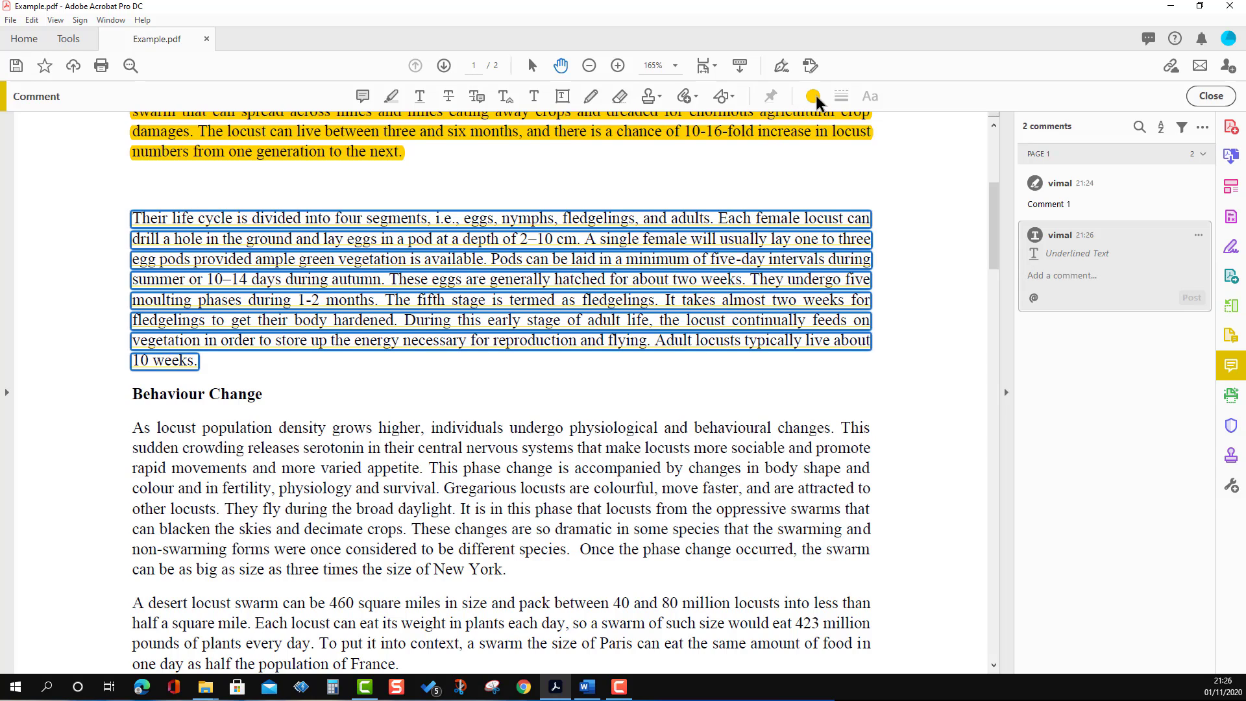
right_click(676, 266)
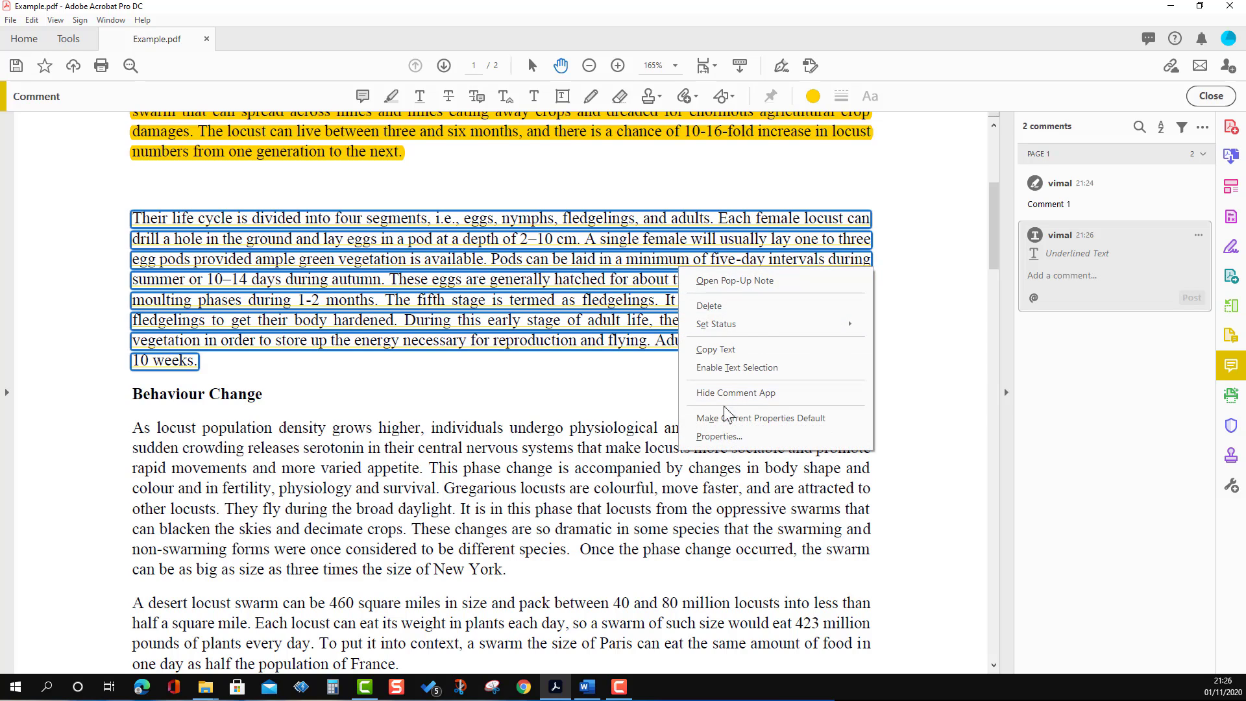
click(718, 438)
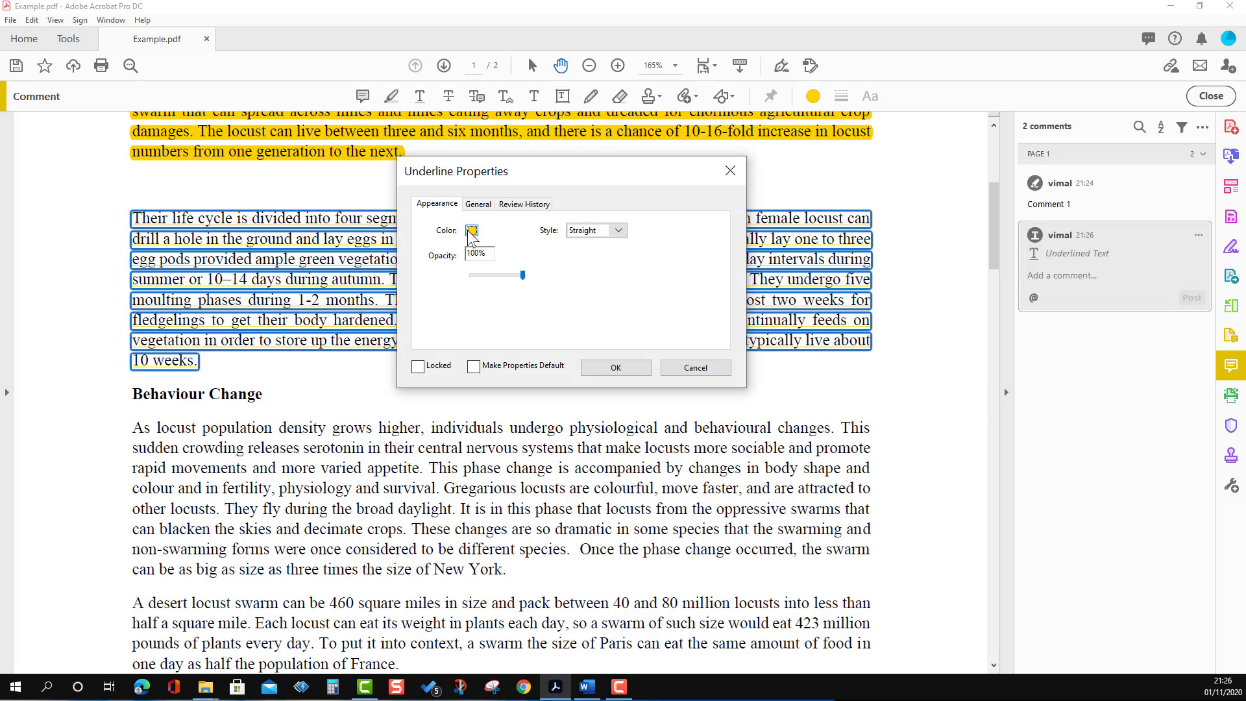
click(622, 231)
click(588, 254)
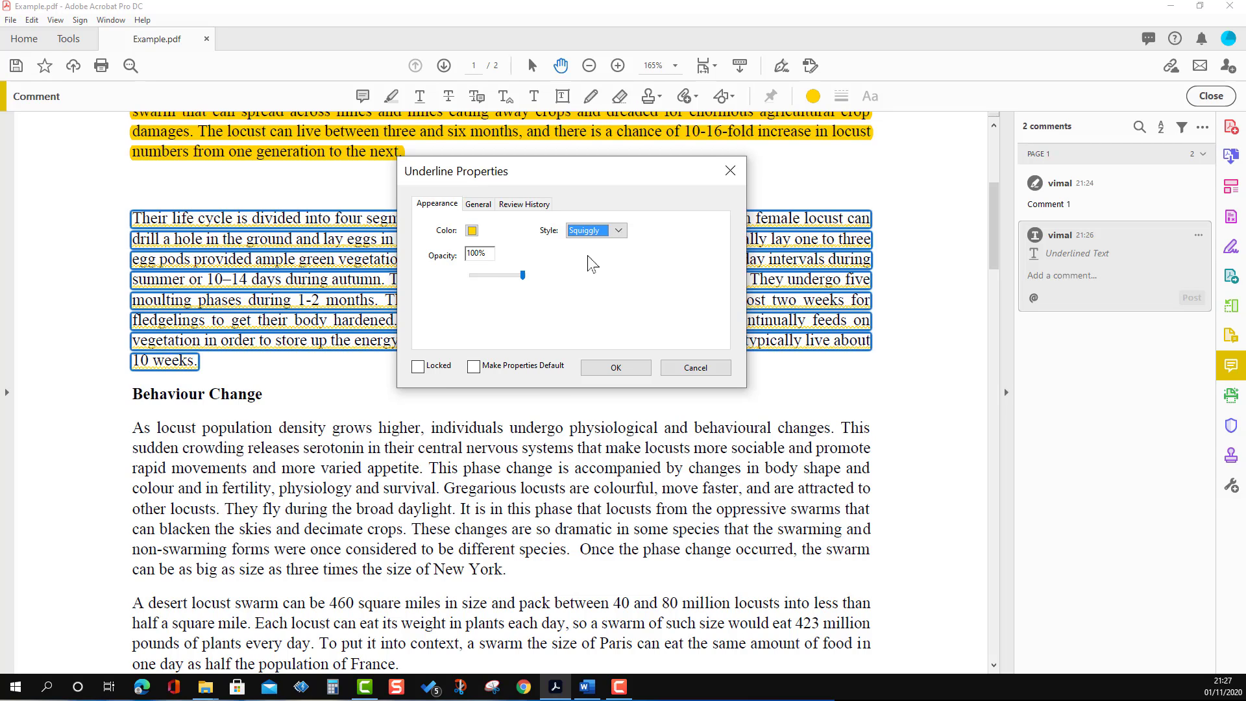
click(615, 367)
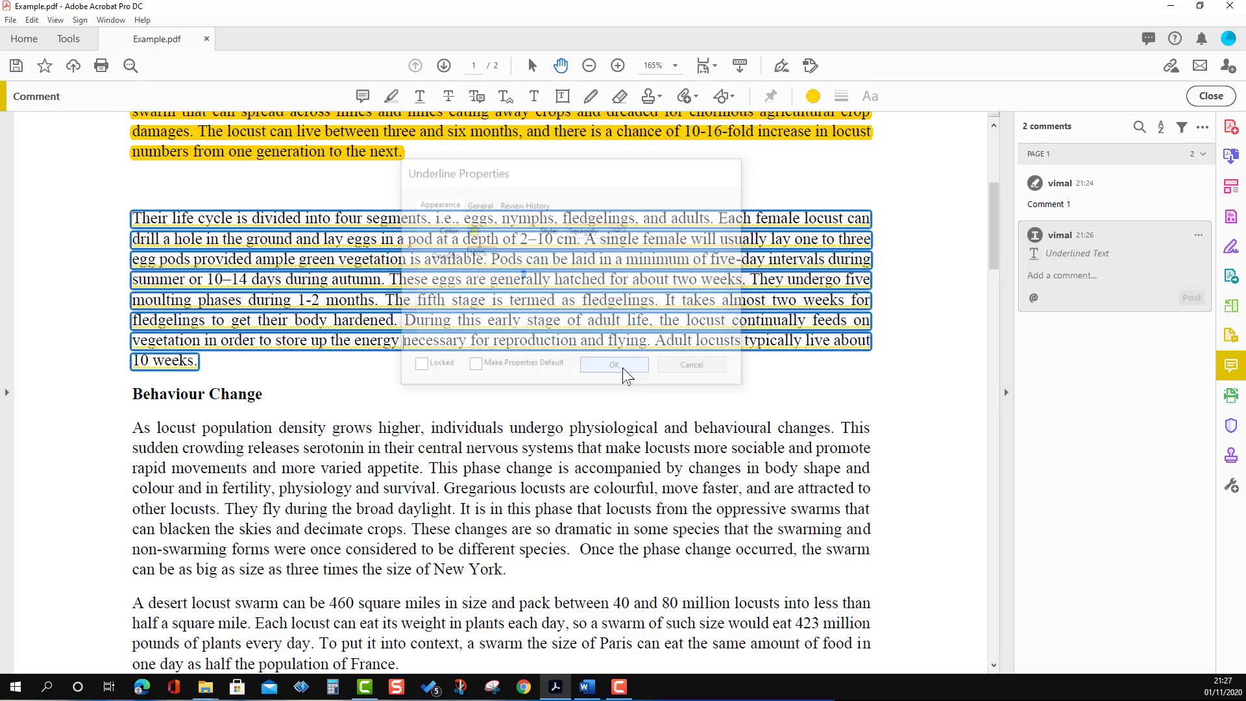
Post the note "Comment 2" on the underlined second paragraph
ctrl+scroll(551, 276, up, 5)
ctrl+scroll(551, 276, down, 1)
ctrl+scroll(528, 305, up, 2)
ctrl+scroll(528, 328, down, 3)
ctrl+scroll(503, 349, down, 3)
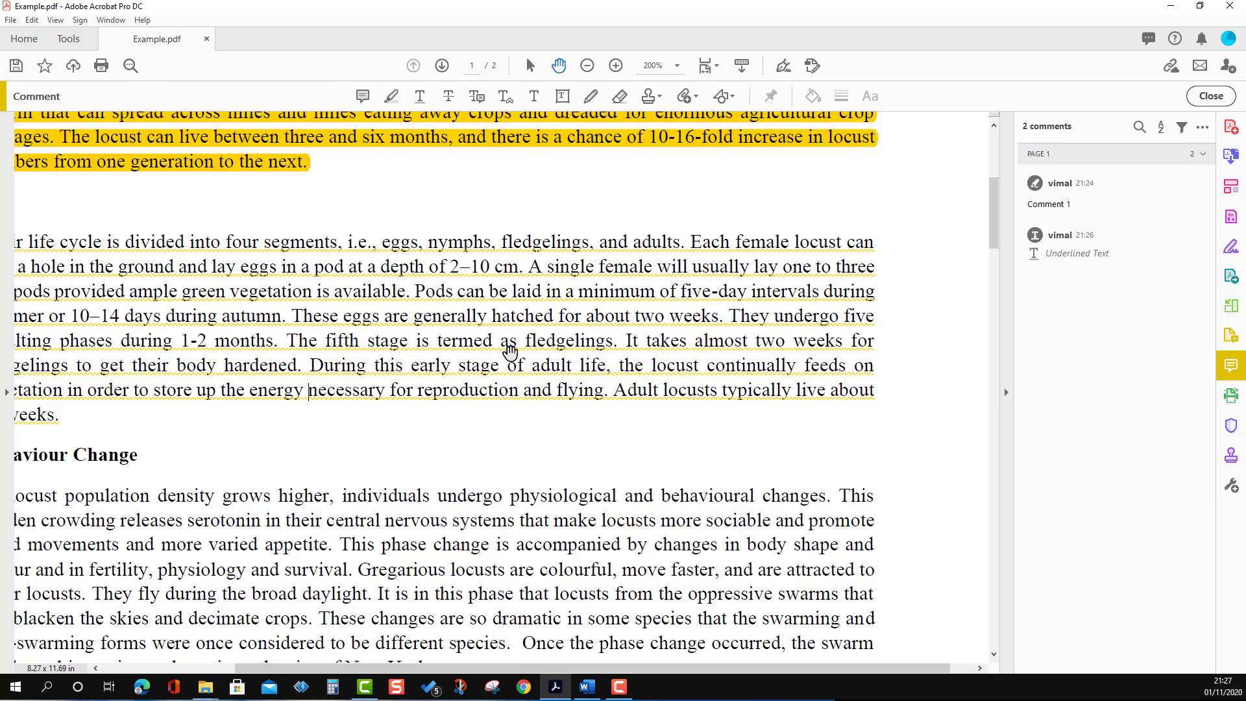
click(516, 335)
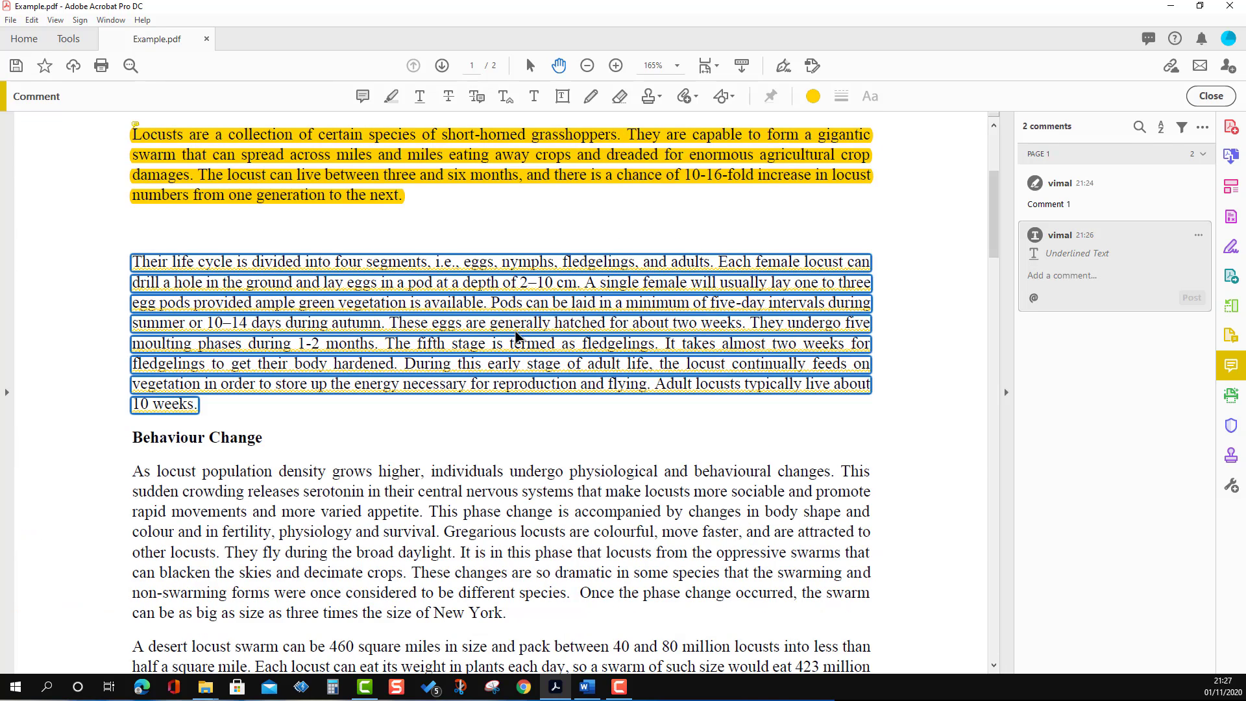
click(1051, 277)
text(Comment 2)
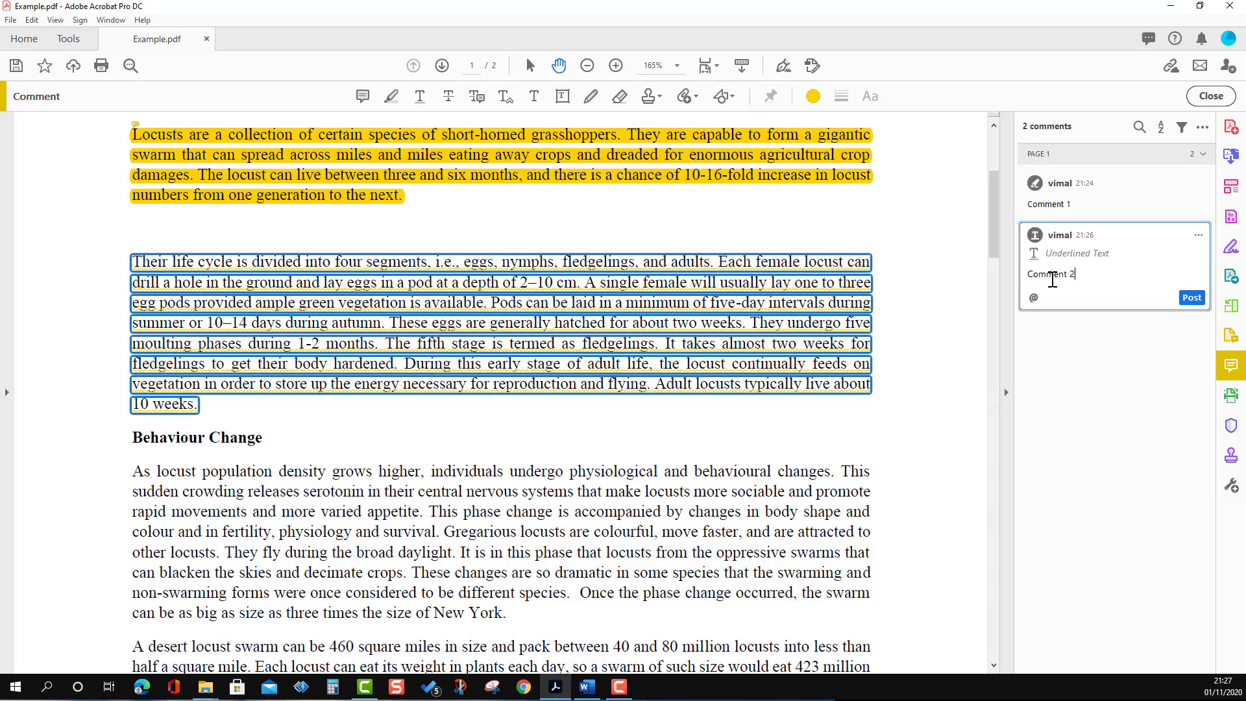
click(1188, 297)
click(652, 423)
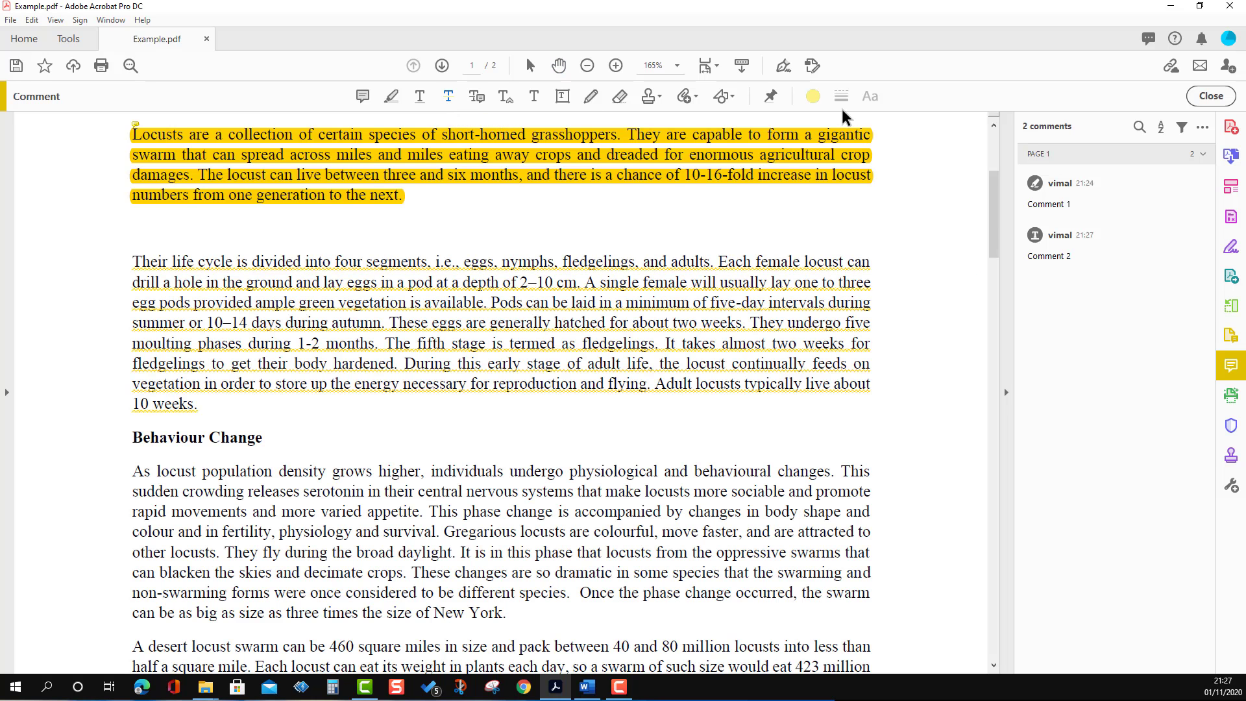
Strike through the whole first paragraph under "Behaviour Change" in orange at 100% opacity
click(812, 96)
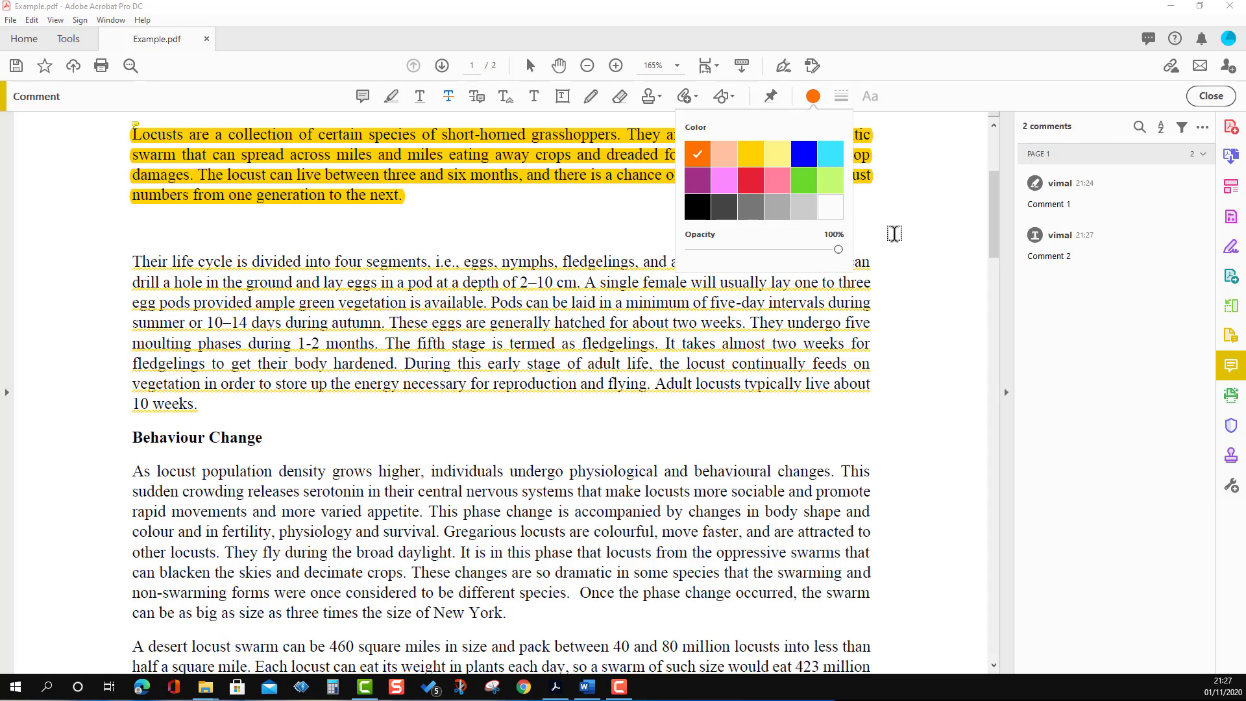
drag(132, 467, 547, 610)
key(Escape)
Review the colour and opacity options in the Behaviour Change strikethrough's properties without changing them
scroll(537, 551, up, 3)
scroll(570, 497, down, 1)
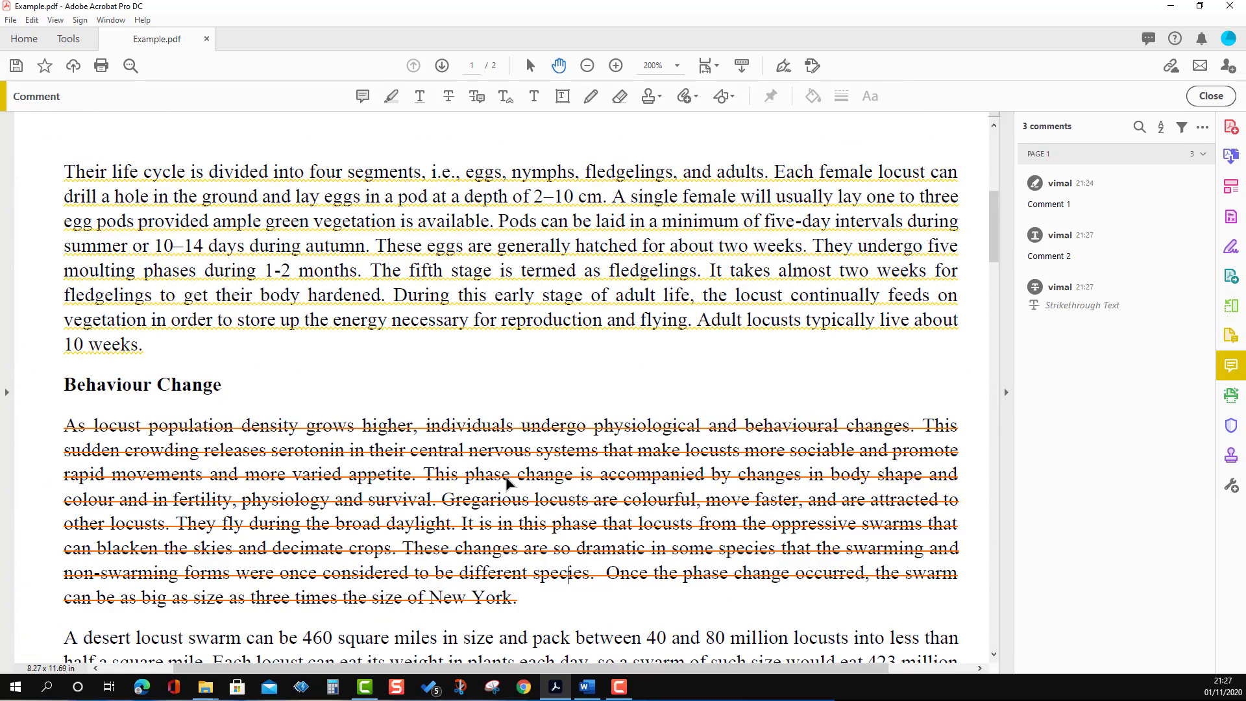
scroll(506, 481, down, 3)
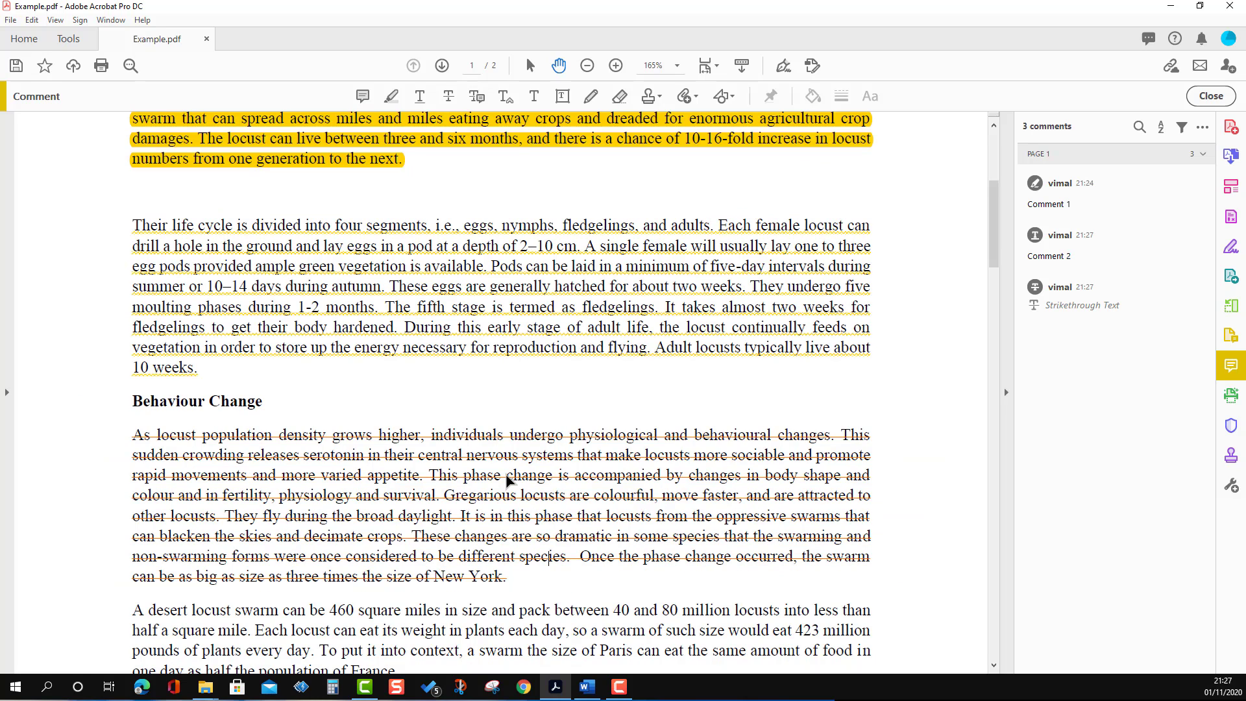
click(506, 480)
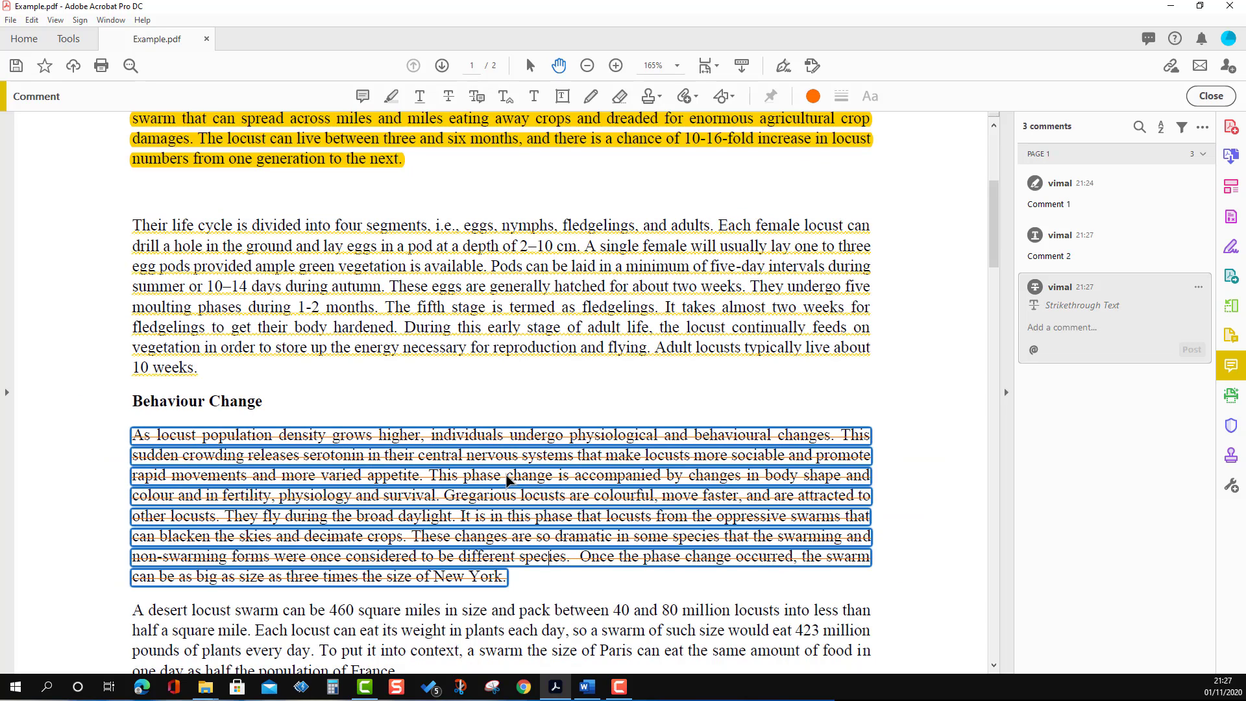
right_click(506, 480)
click(546, 644)
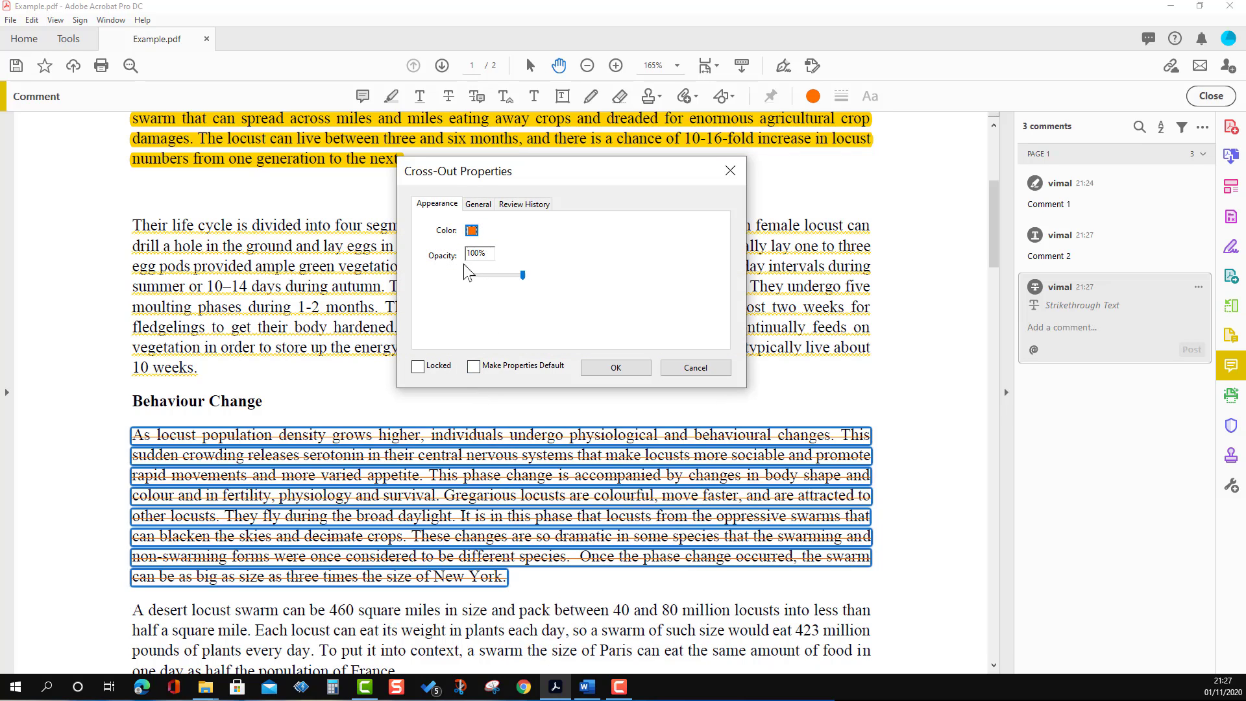
click(632, 366)
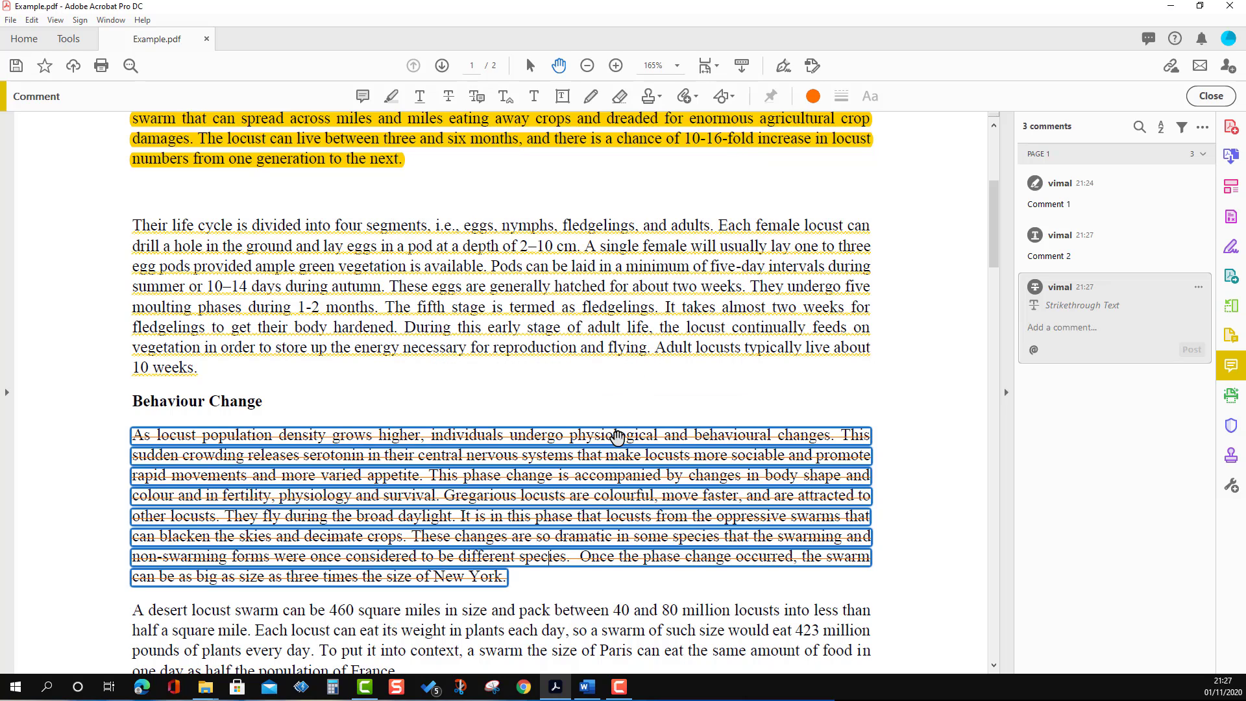
Post the note "Comment 4" on the struck-through first paragraph under "Behaviour Change"
click(1058, 328)
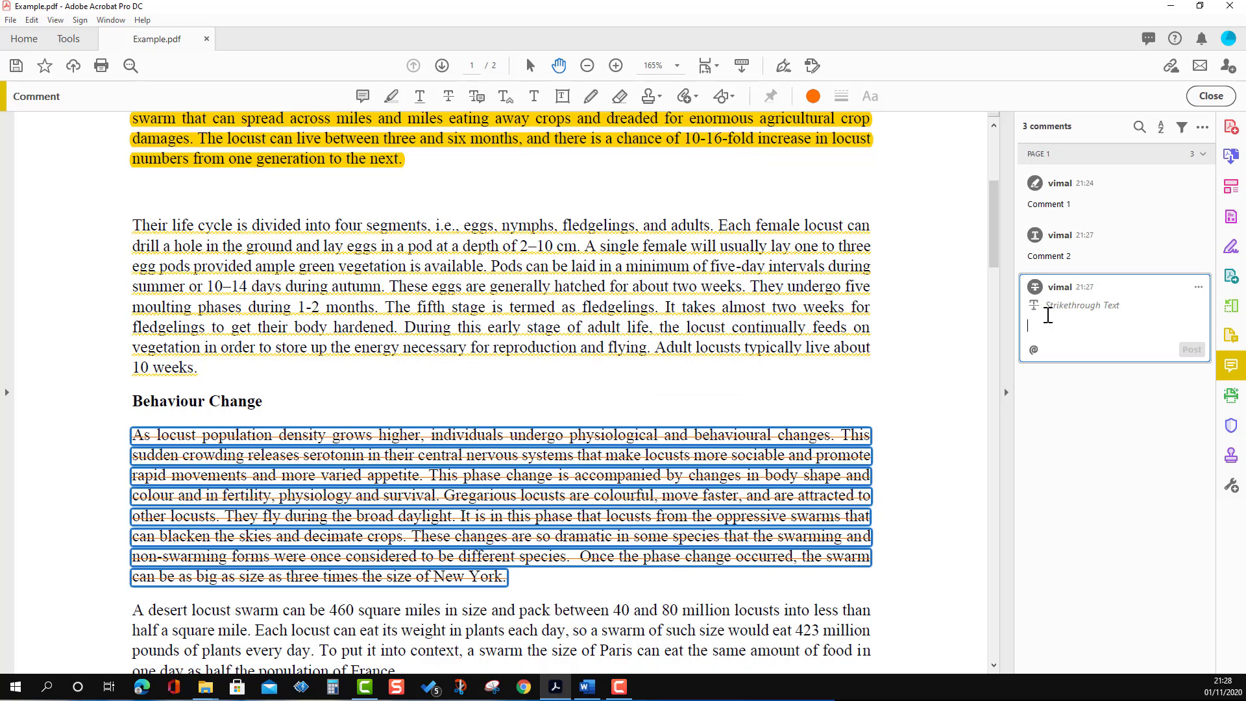
text(Comment 4)
click(1192, 349)
Mark the word "swarm" in the paragraph starting "A desert locust" for replacement with "group" and post the note
scroll(696, 392, down, 1)
scroll(697, 391, down, 3)
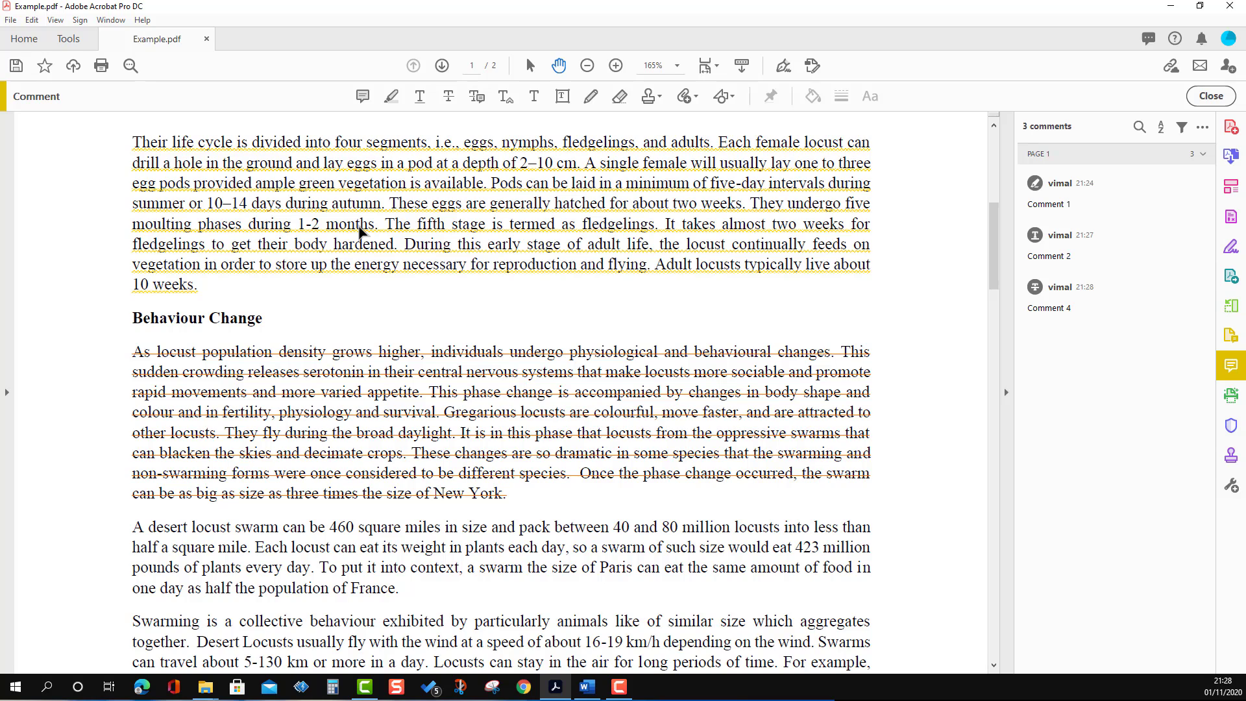
mouse_move(298, 457)
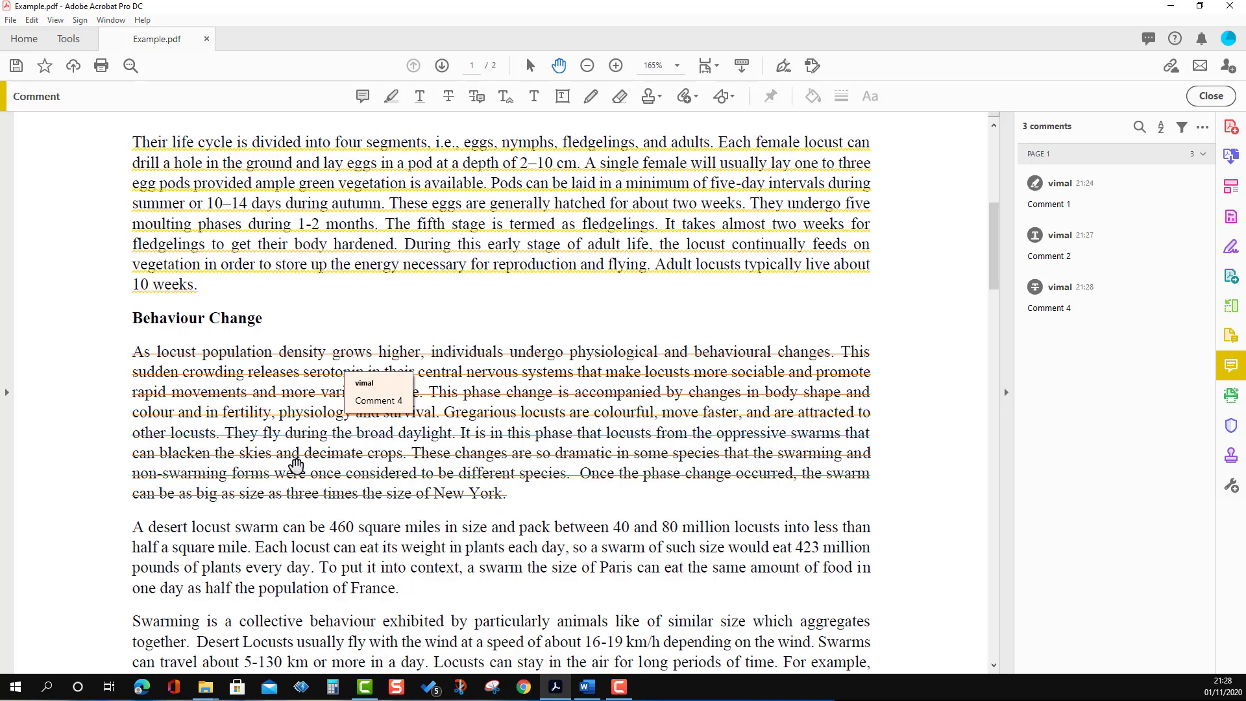
drag(279, 527, 237, 529)
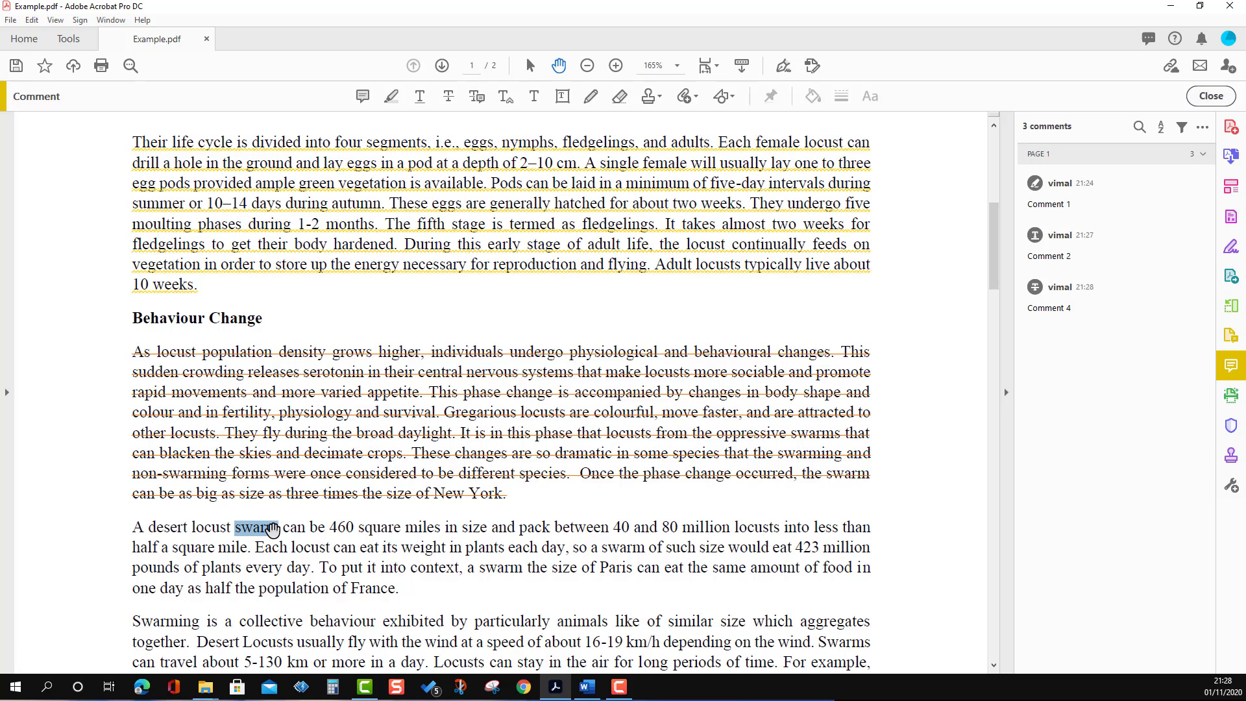
click(477, 100)
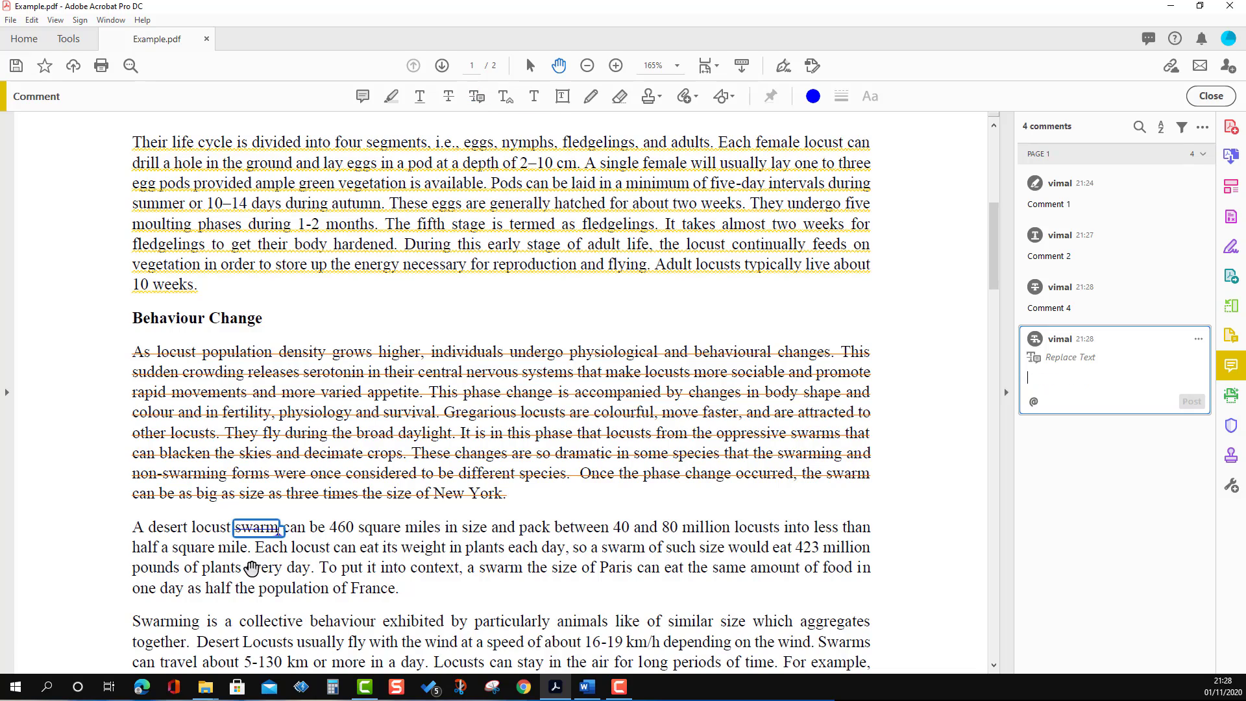
ctrl+scroll(253, 568, up, 3)
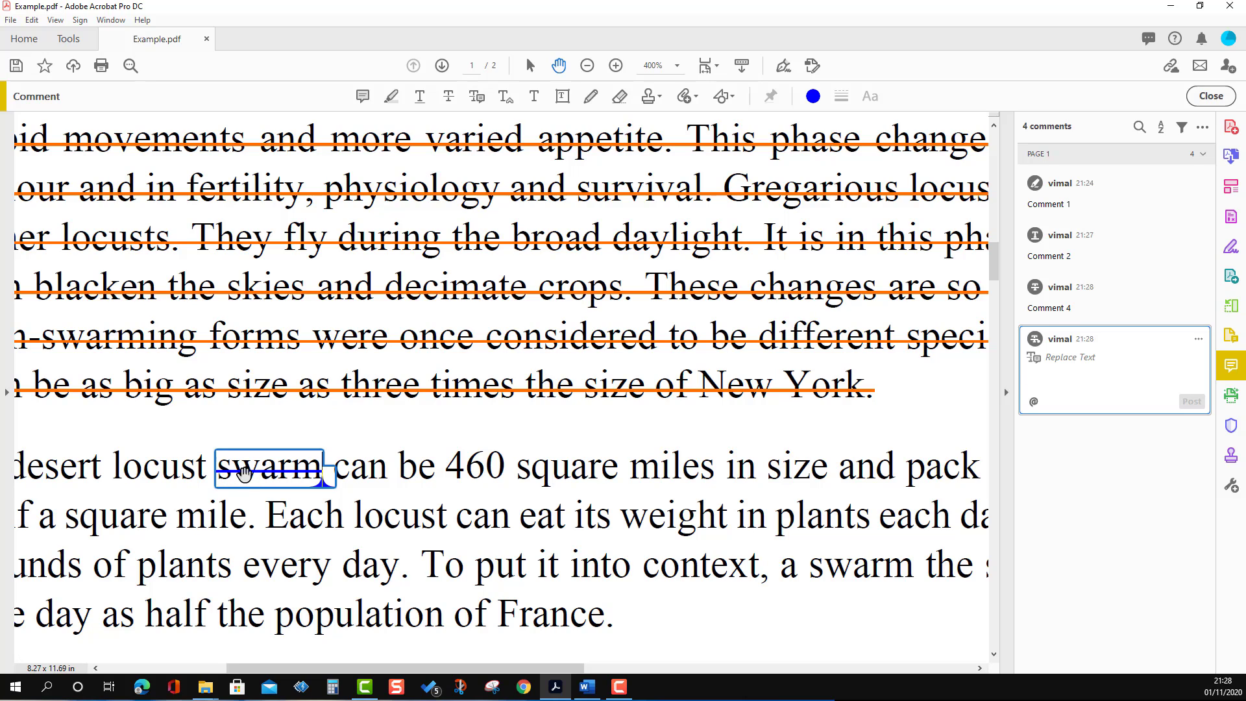
ctrl+scroll(245, 477, down, 2)
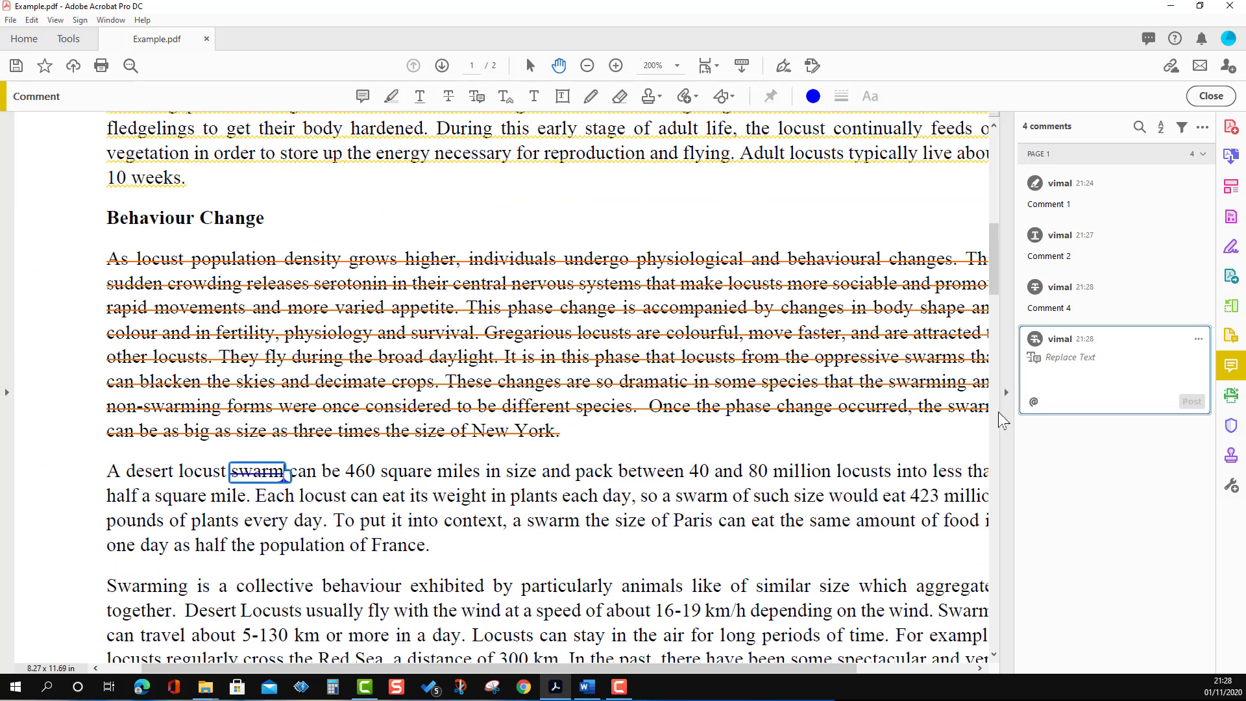
text(S)
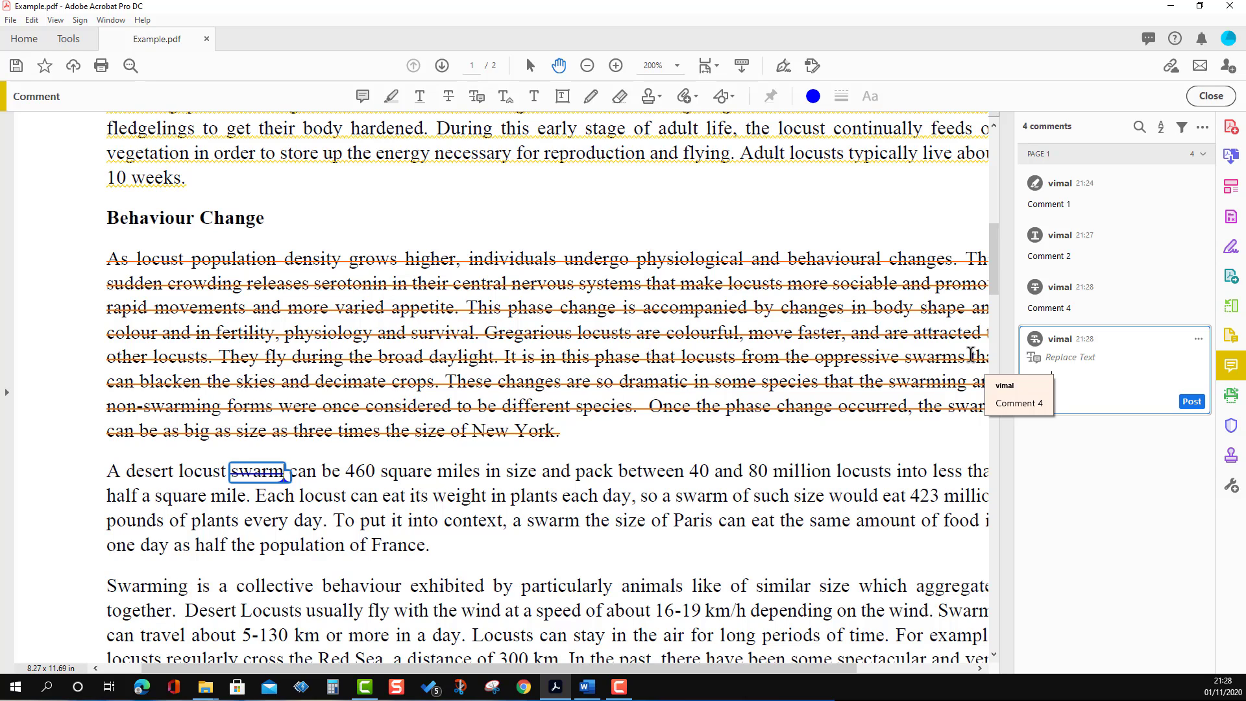
text(roup)
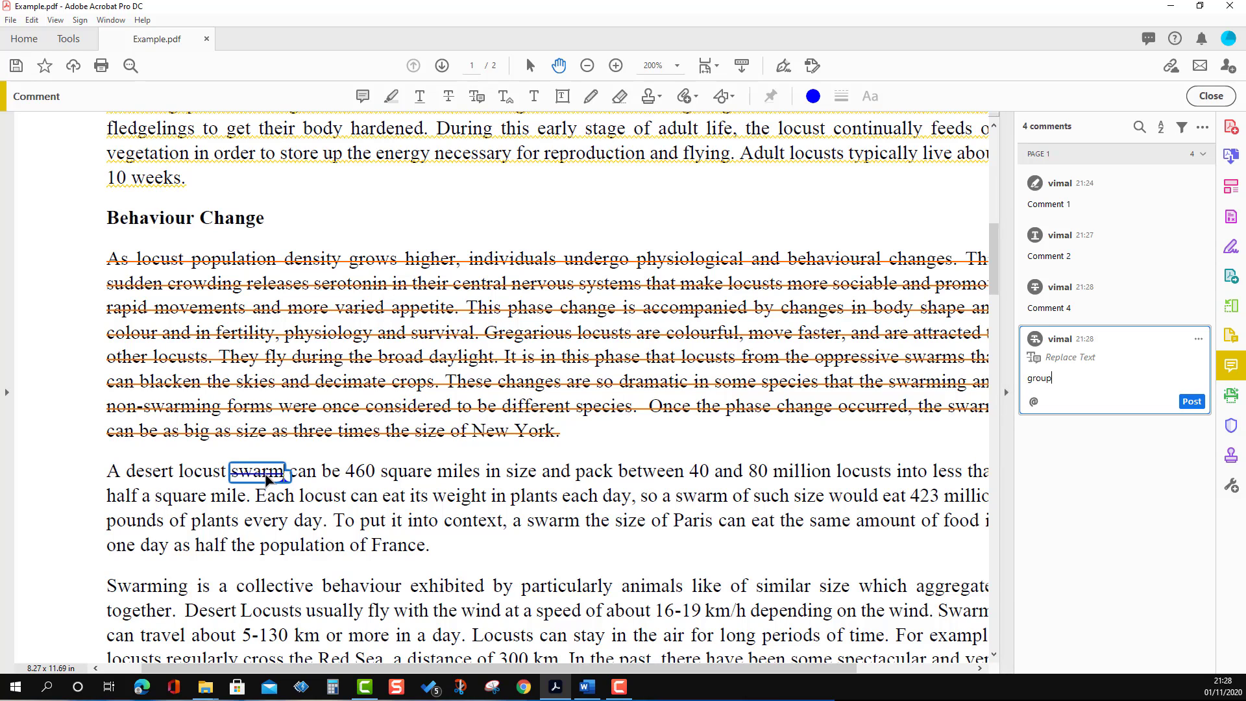
click(1190, 401)
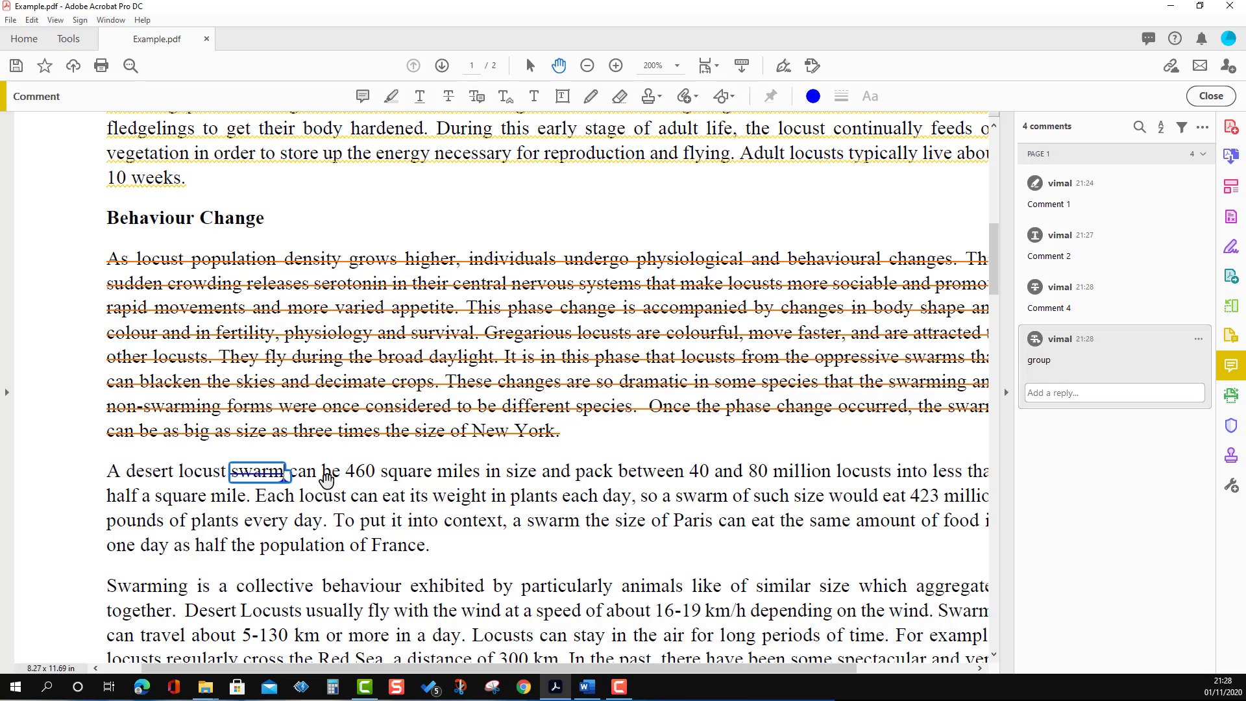
Review the colour and opacity options in the properties of the "swarm" replacement markup without changing them
right_click(281, 483)
click(342, 605)
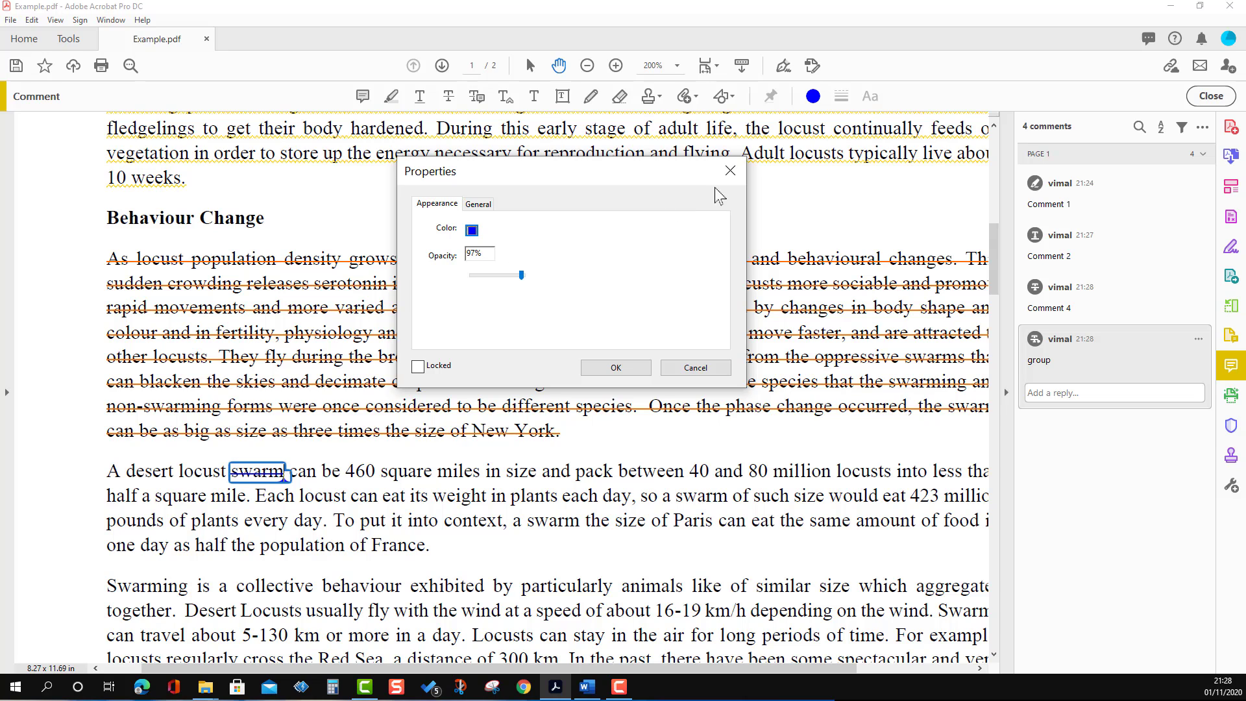
click(735, 178)
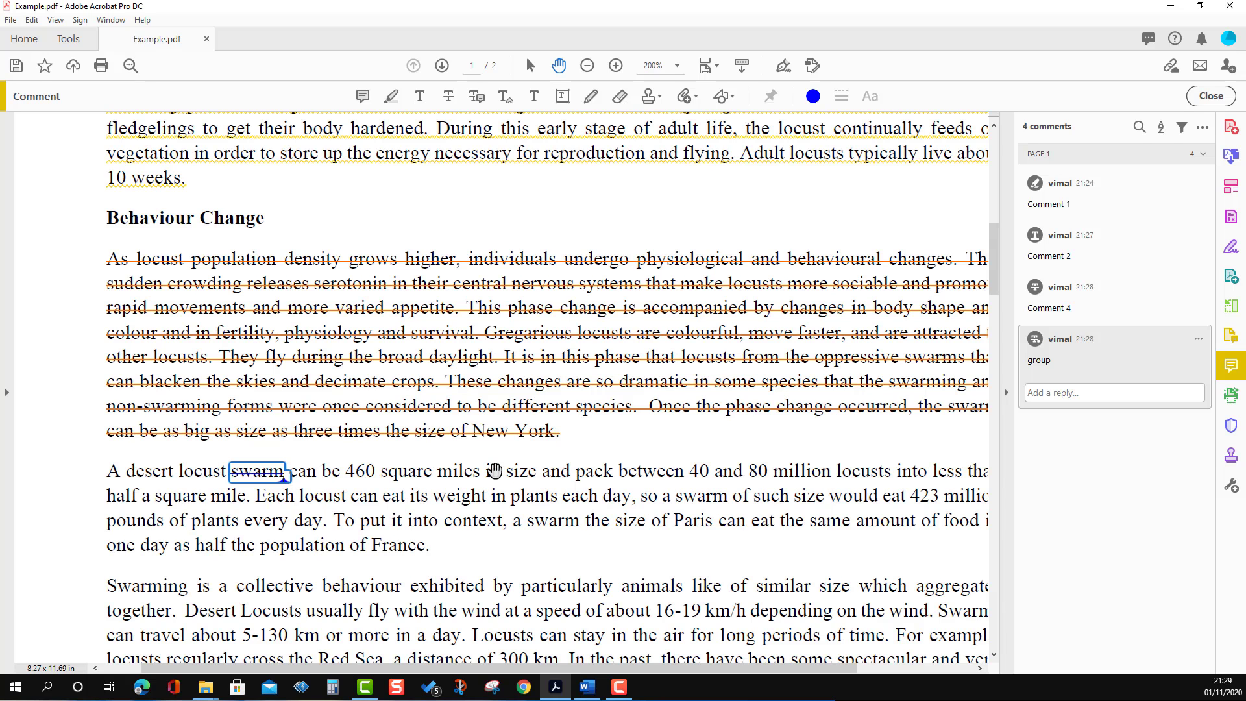
Add an insert-text markup after "plants" in the paragraph starting "A desert locust" and post "tree" as its text
click(557, 497)
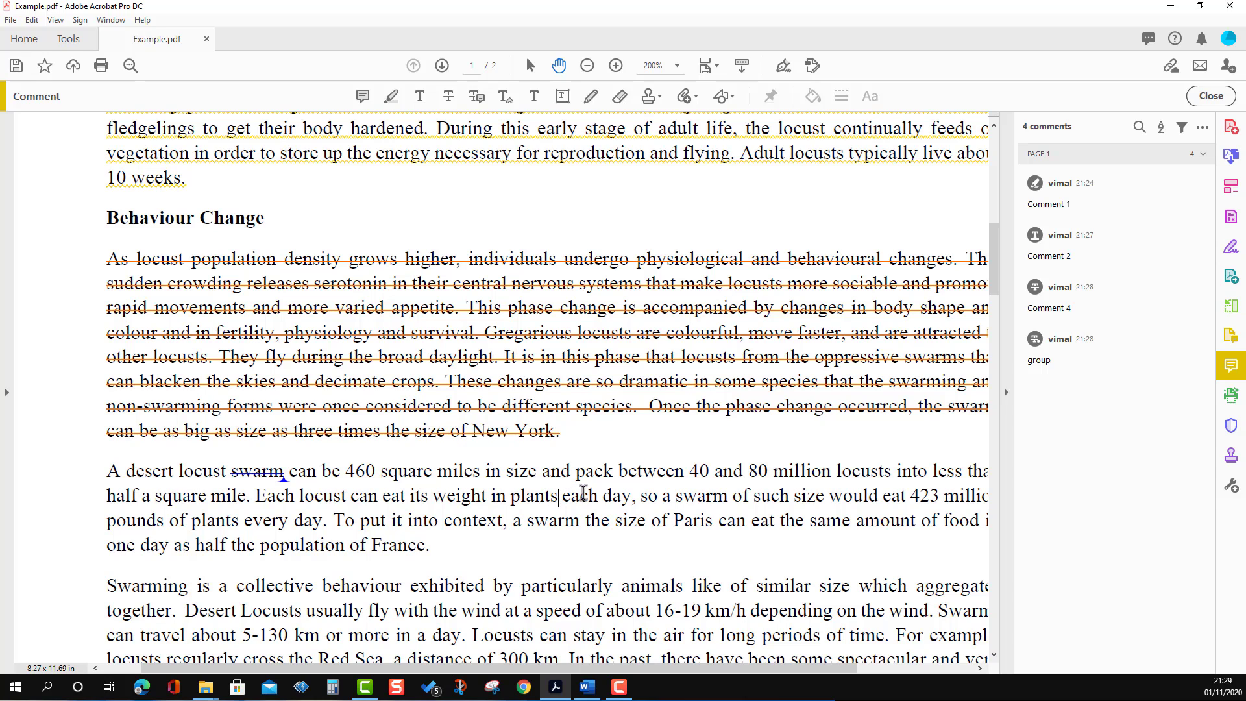
scroll(581, 493, down, 1)
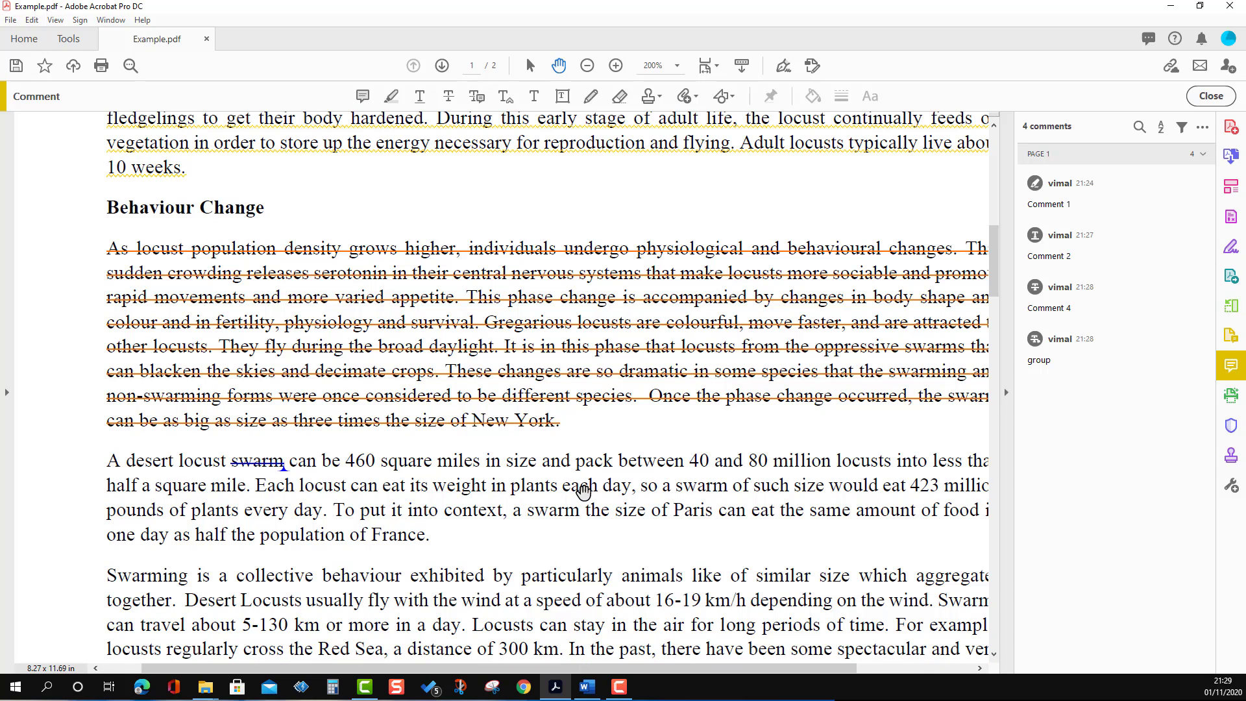
click(506, 98)
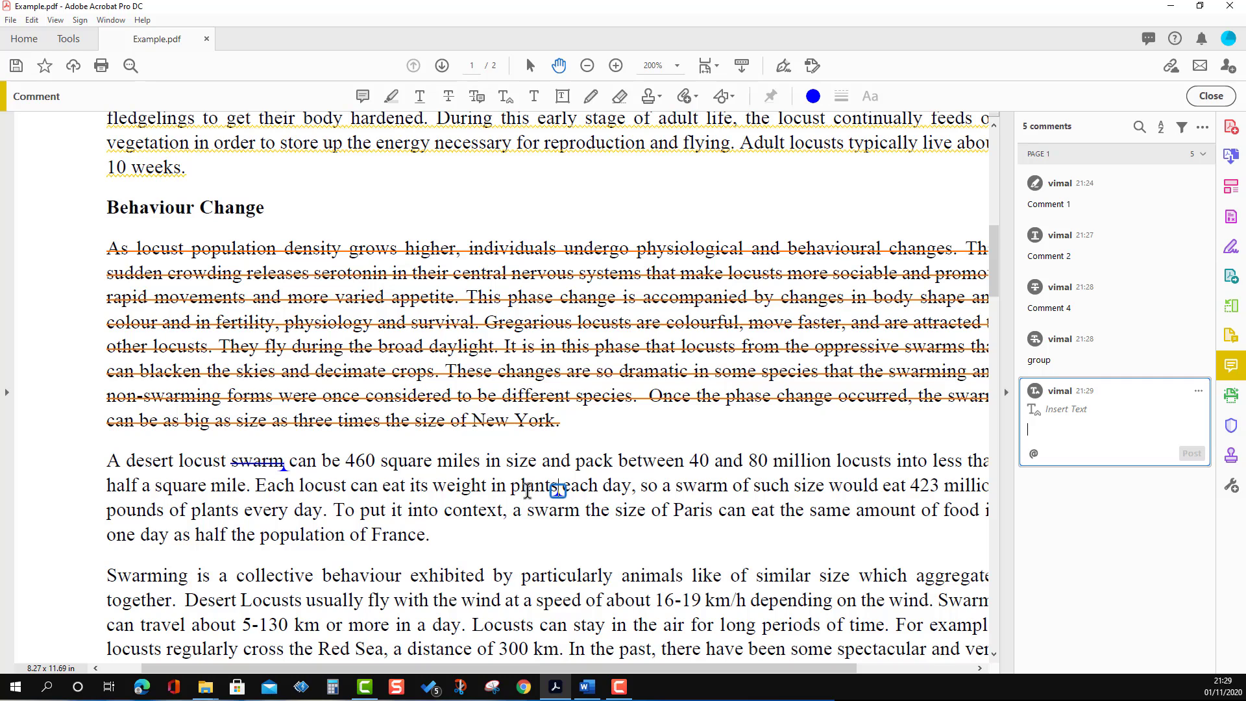
text(tree)
click(1192, 453)
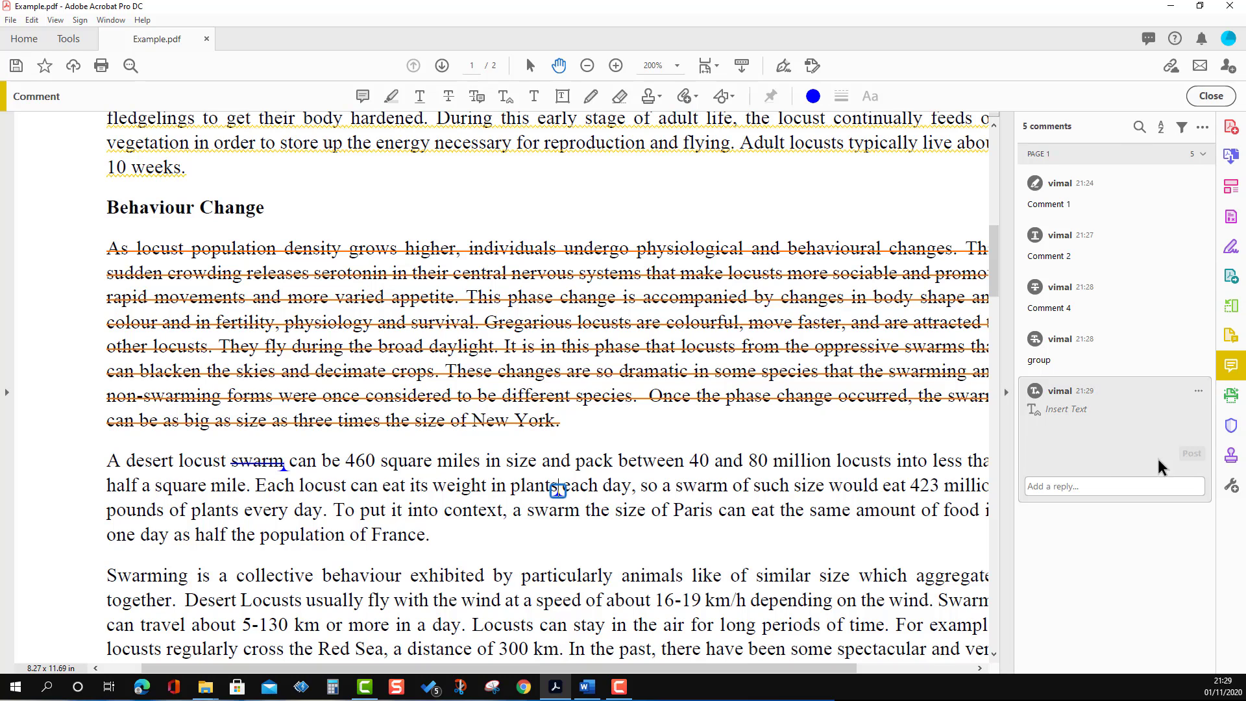
Review the colour and opacity options in the properties of the insertion caret after "plants"
right_click(555, 495)
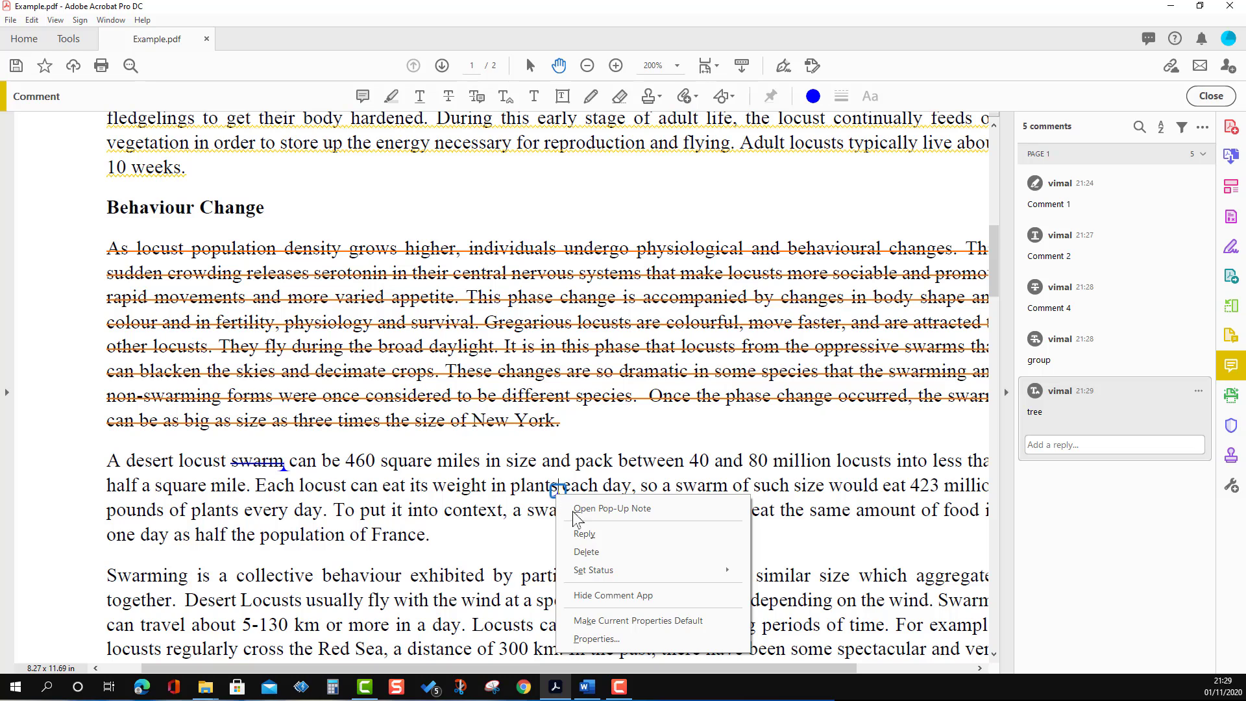
click(607, 639)
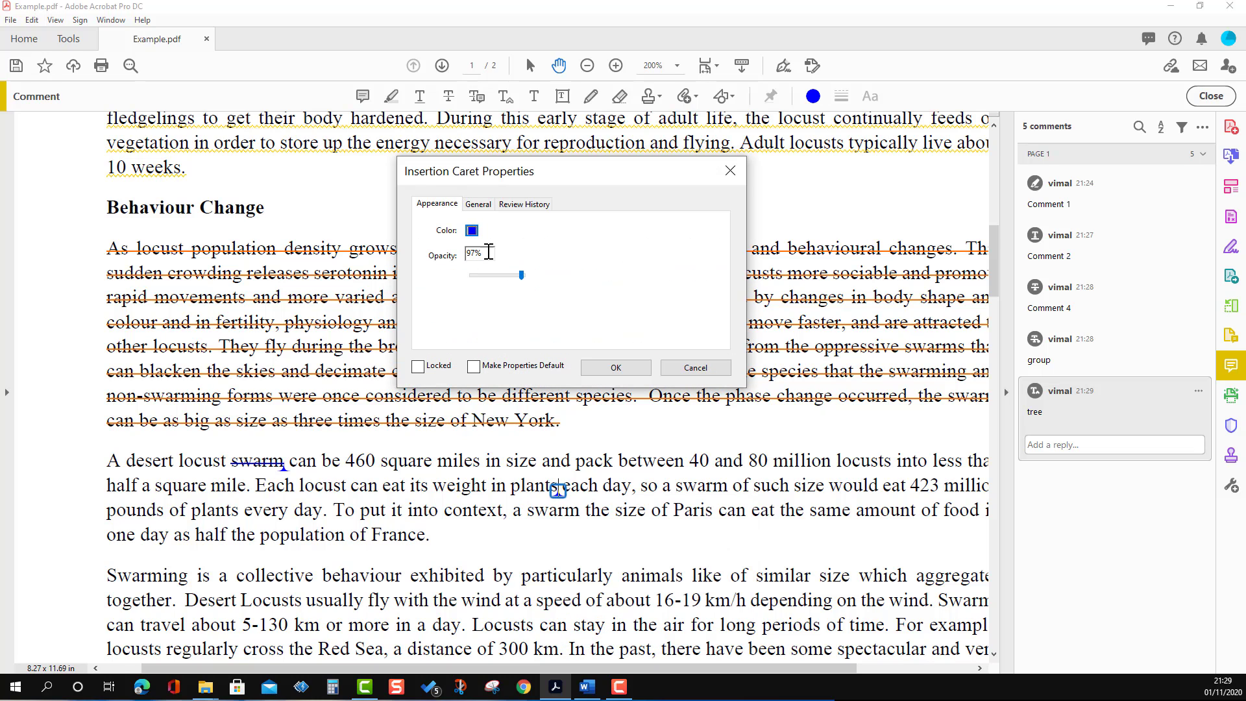
click(614, 367)
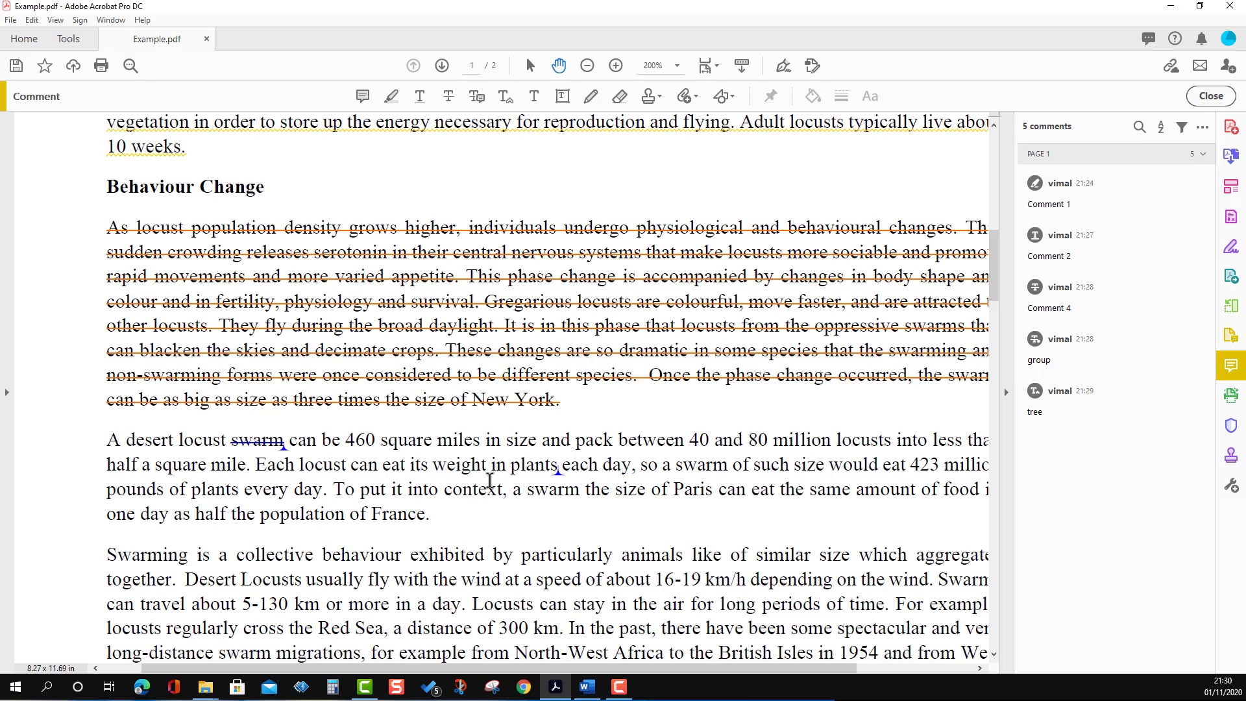
Set the Pencil drawing tool's colour to yellow and its line thickness to 10 pt
click(592, 96)
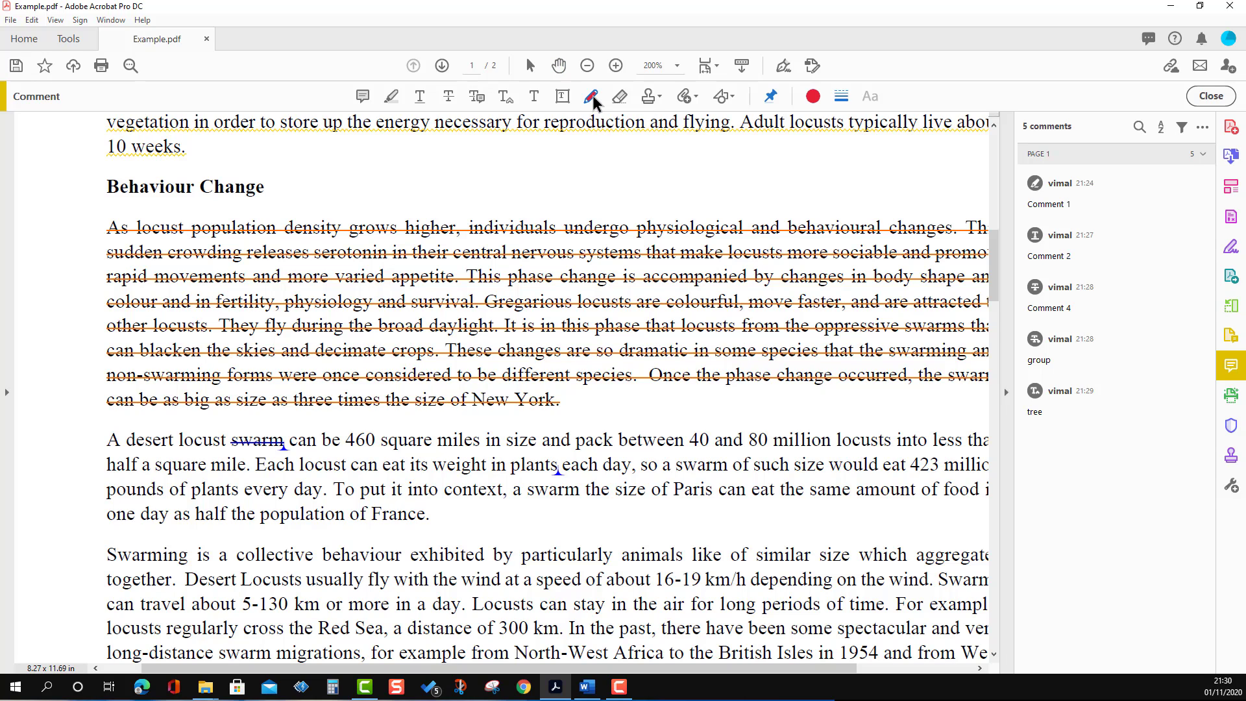
click(813, 97)
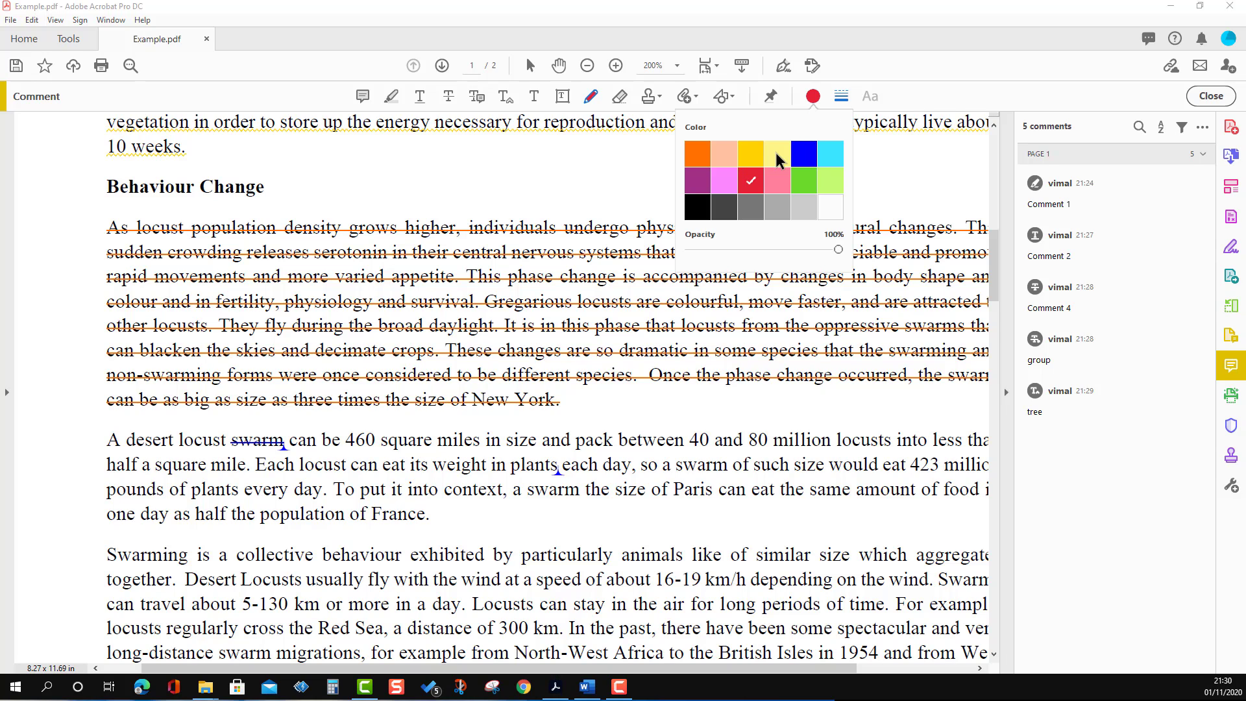
click(753, 150)
click(839, 94)
drag(808, 149, 816, 148)
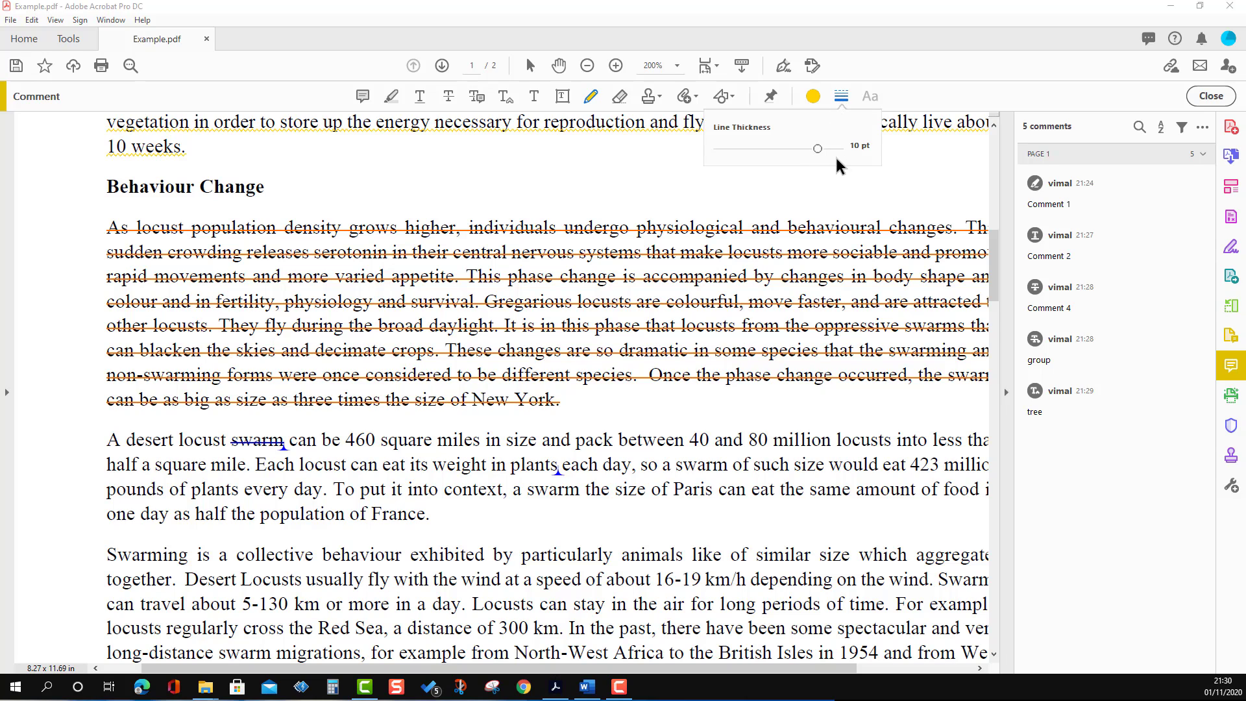
Draw a yellow dot beside the "Behaviour Change" heading and three roughly horizontal freehand strokes in the gaps around the "A desert locust" paragraph
click(824, 190)
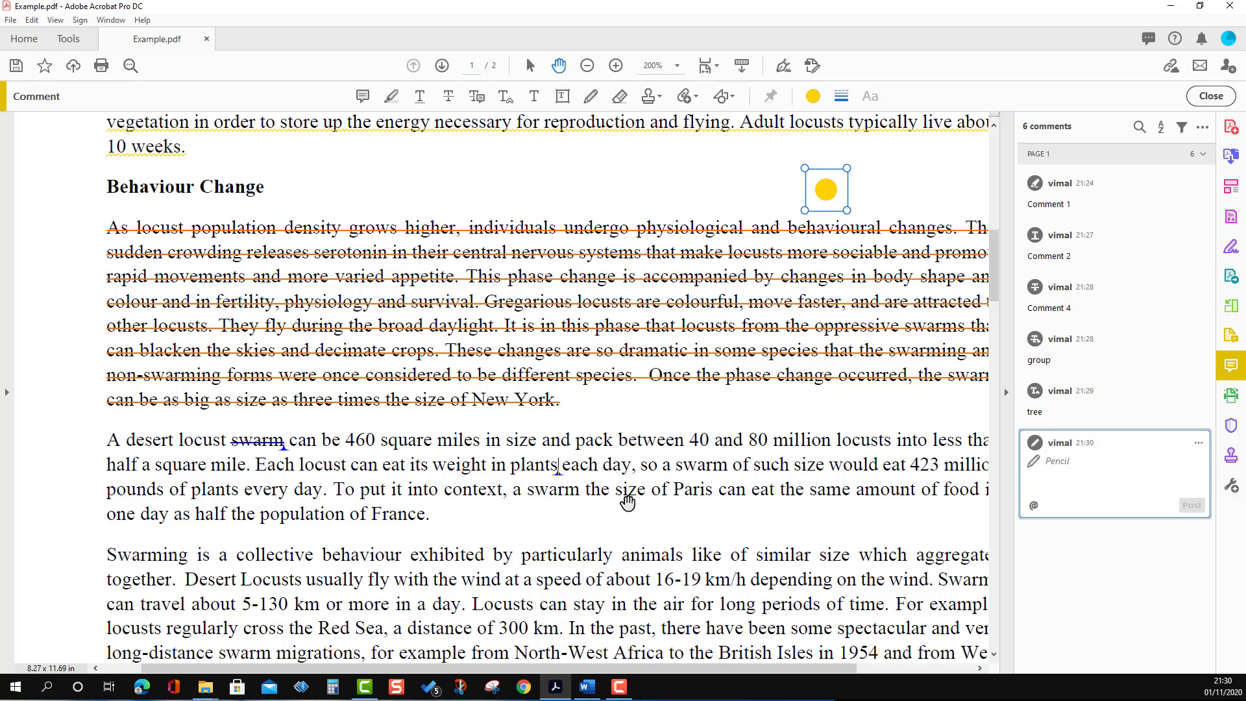
scroll(627, 488, down, 1)
drag(615, 510, 812, 507)
click(591, 97)
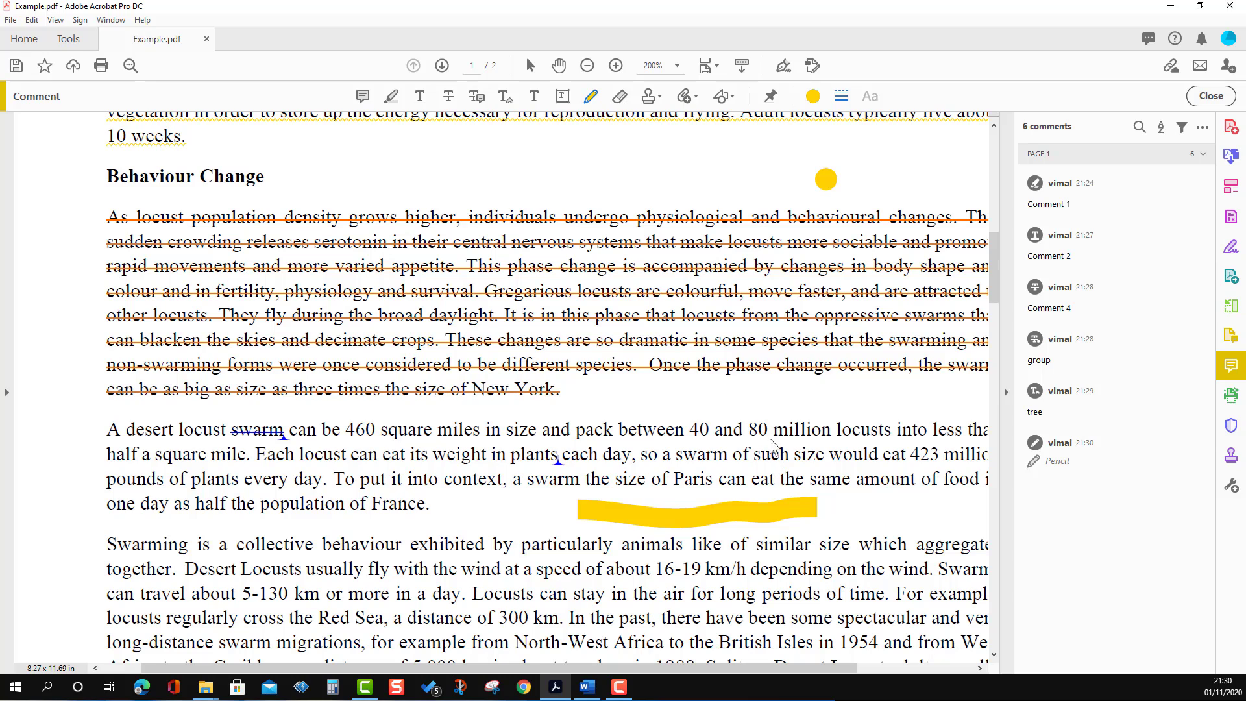
drag(624, 400, 895, 397)
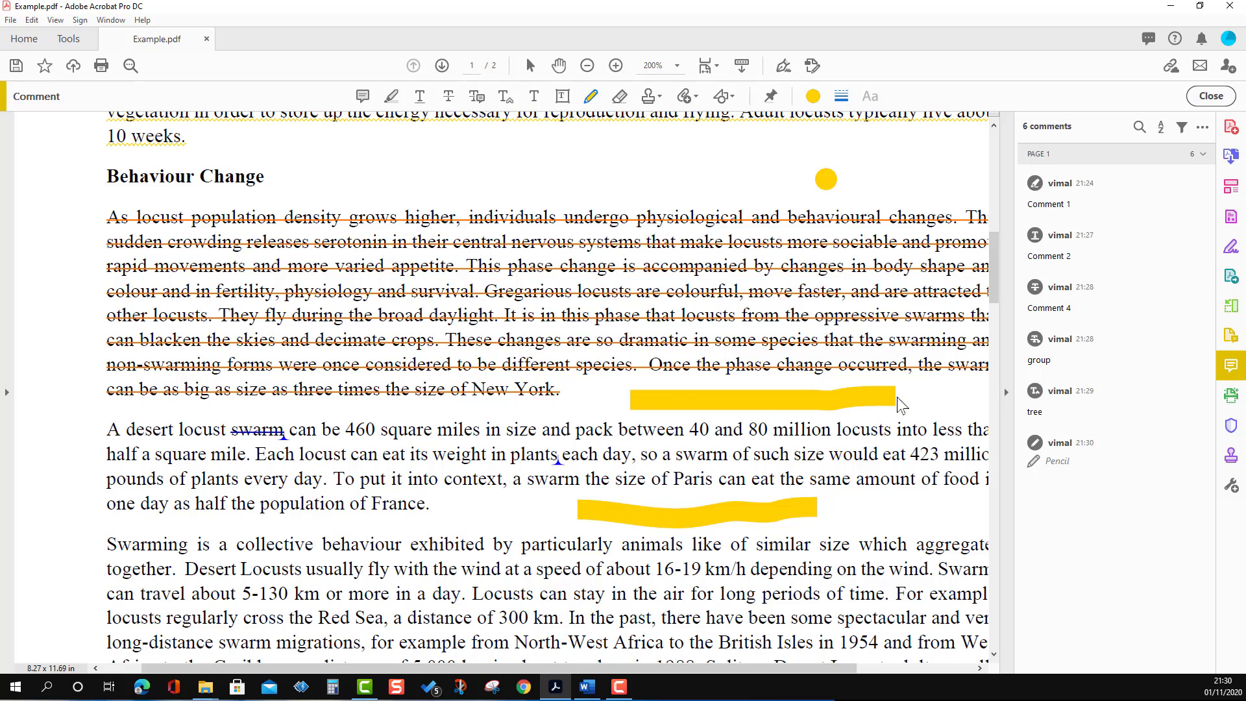
drag(867, 514, 927, 517)
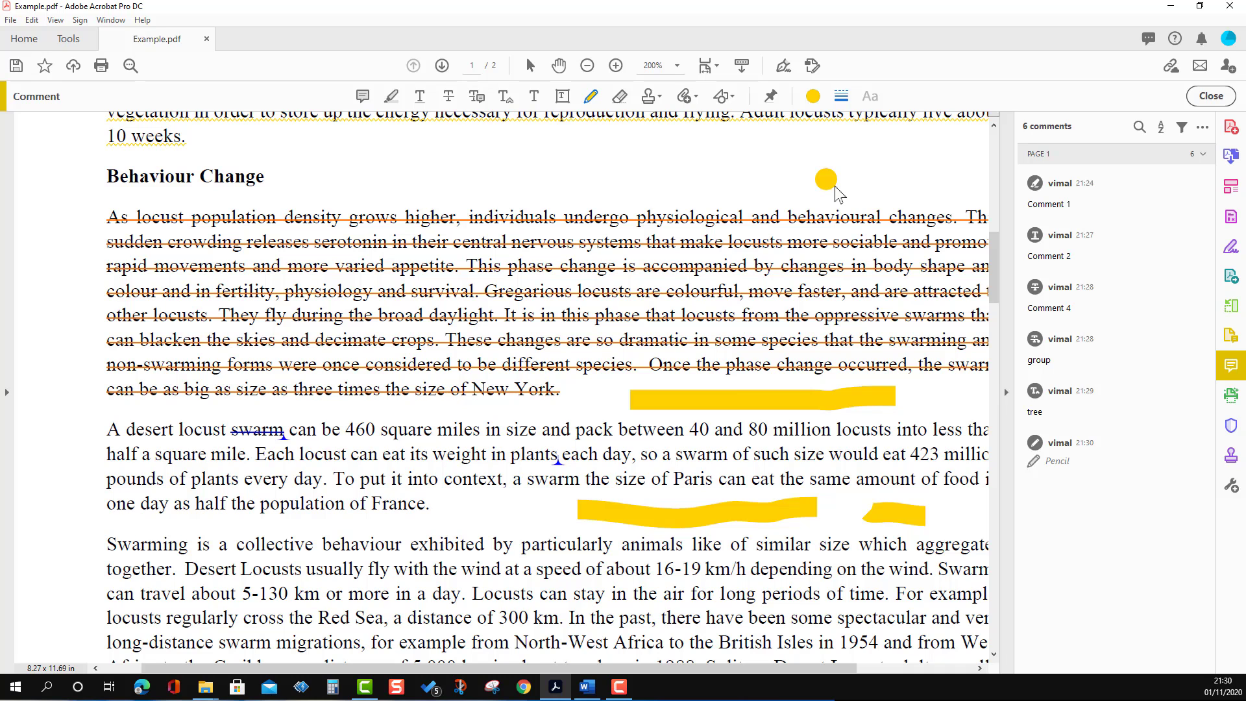
scroll(669, 331, down, 1)
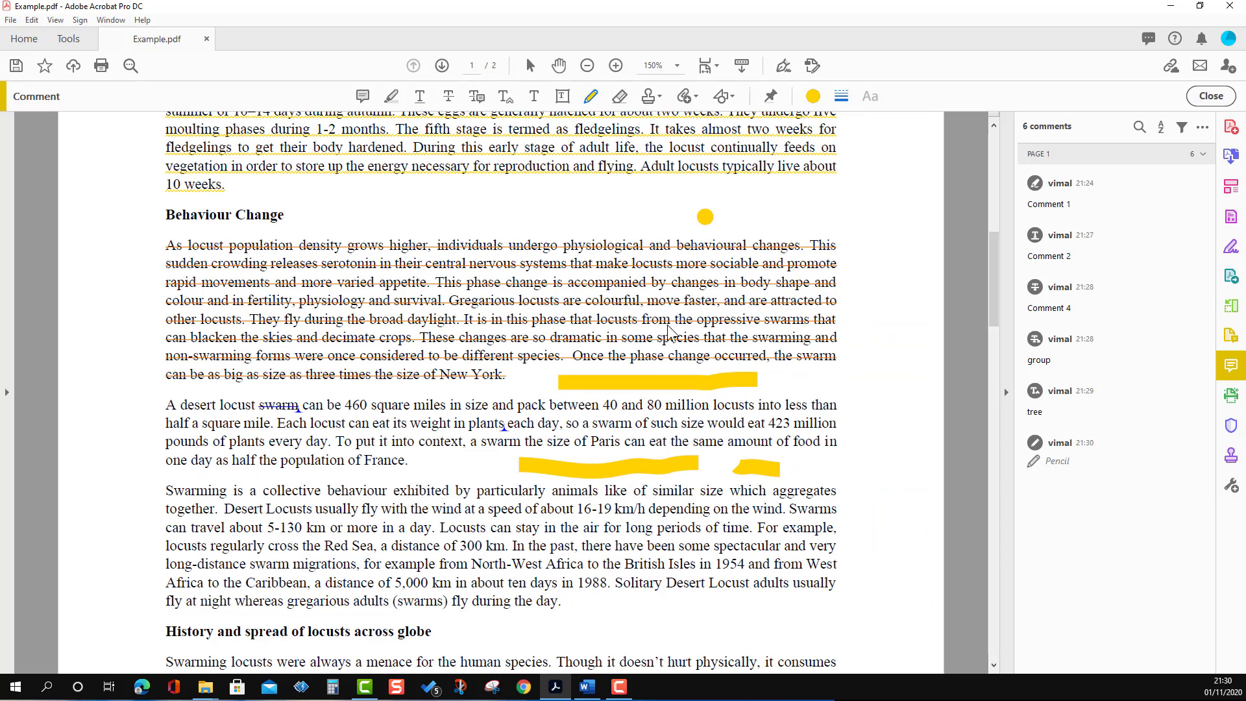
key(Escape)
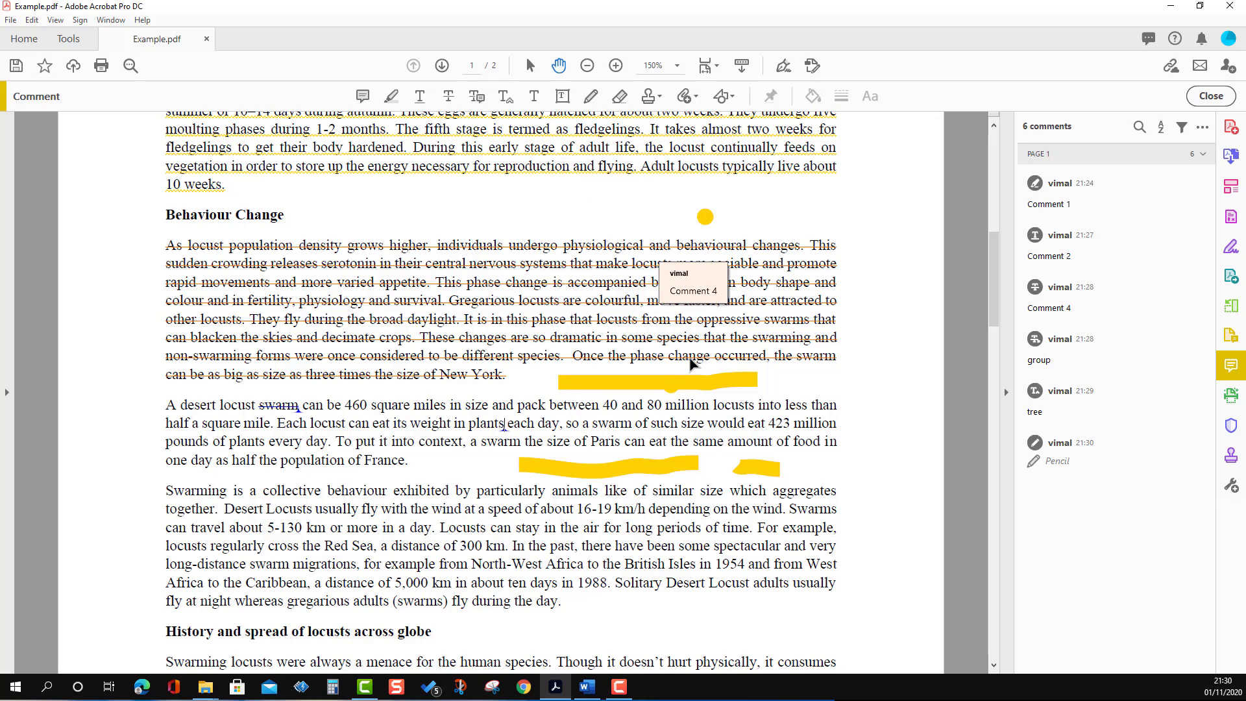
Examine the thickness, colour and opacity options in the properties of the yellow pencil drawing
click(696, 387)
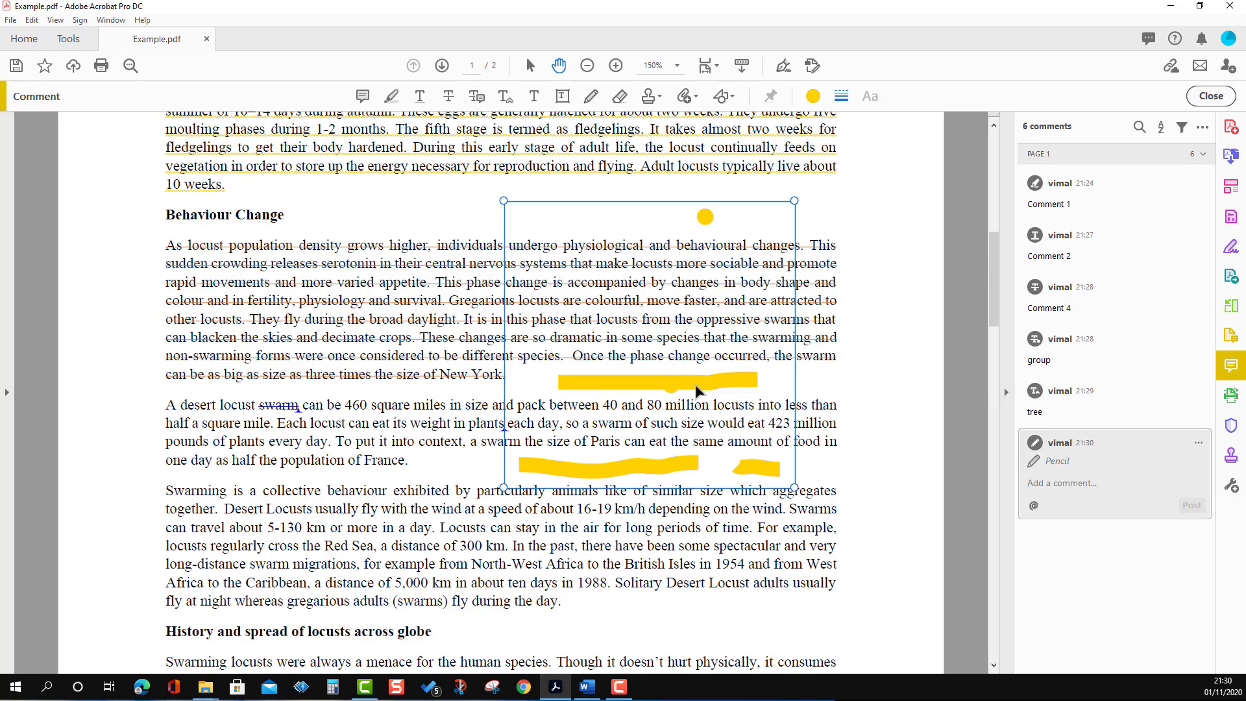
right_click(696, 384)
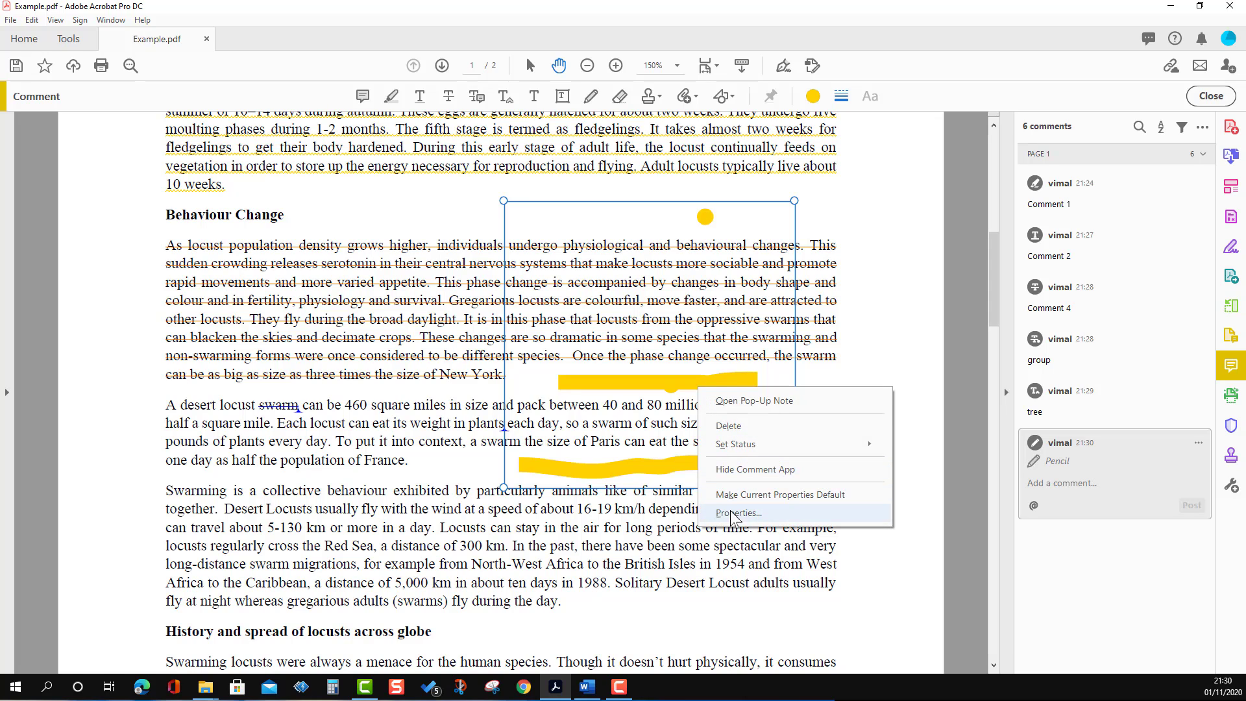
key(Escape)
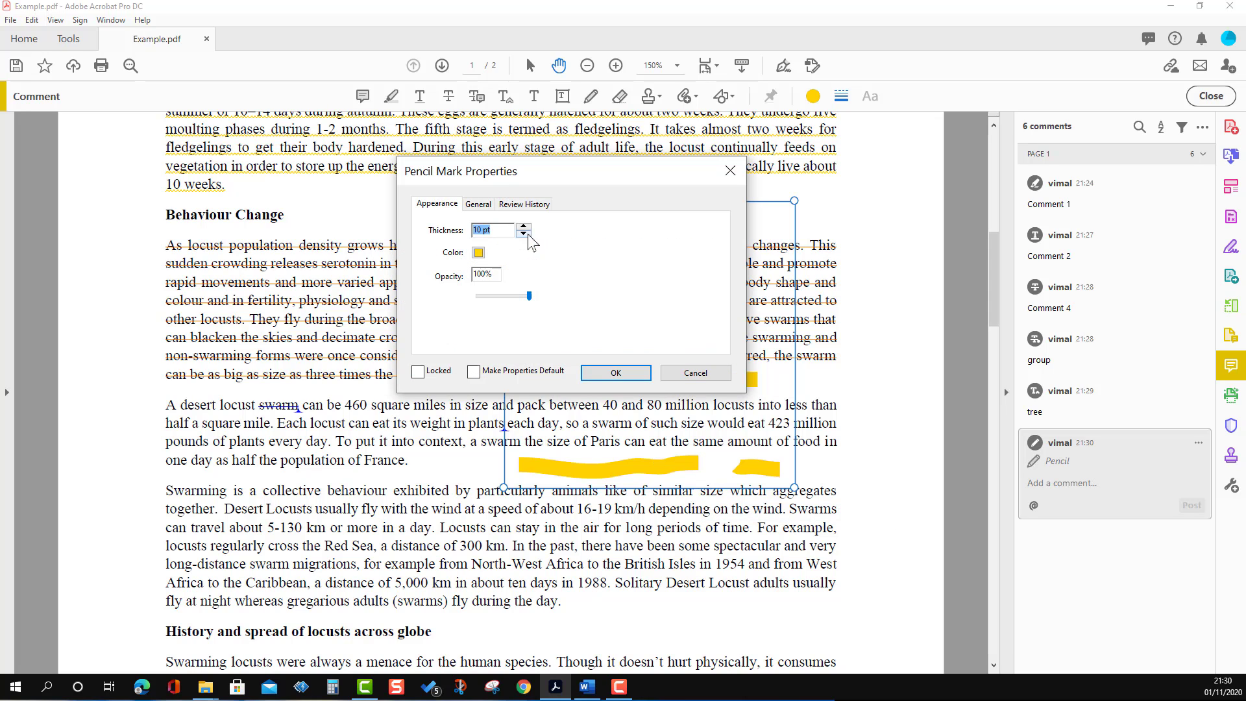
click(524, 227)
click(597, 369)
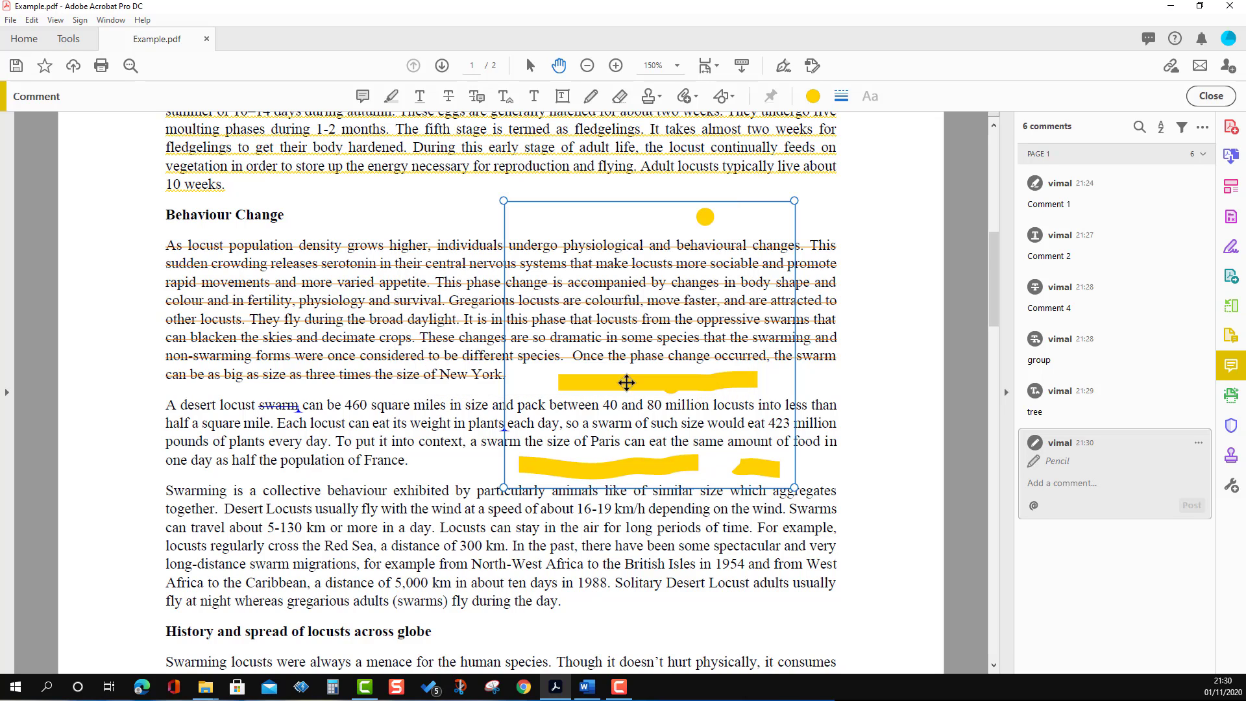
click(835, 388)
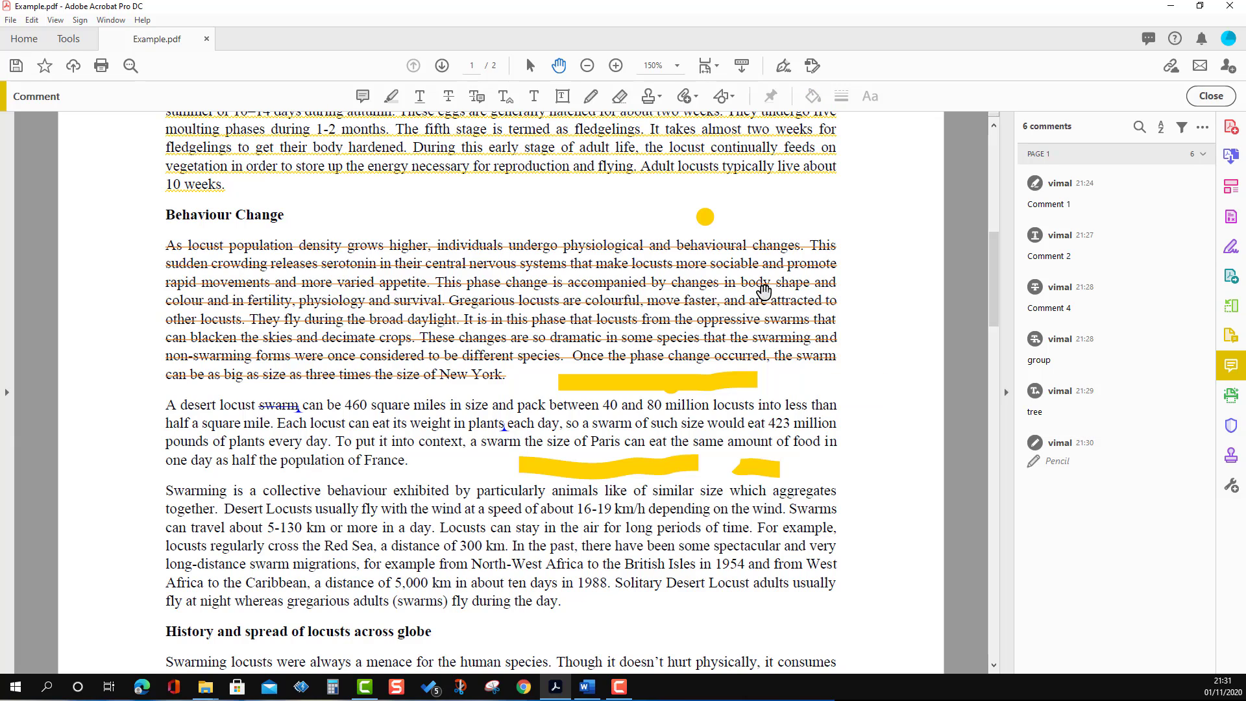
Erase both ends of the upper yellow pencil stroke, the left end of the long lower one and the right end of the short one
scroll(630, 351, down, 1)
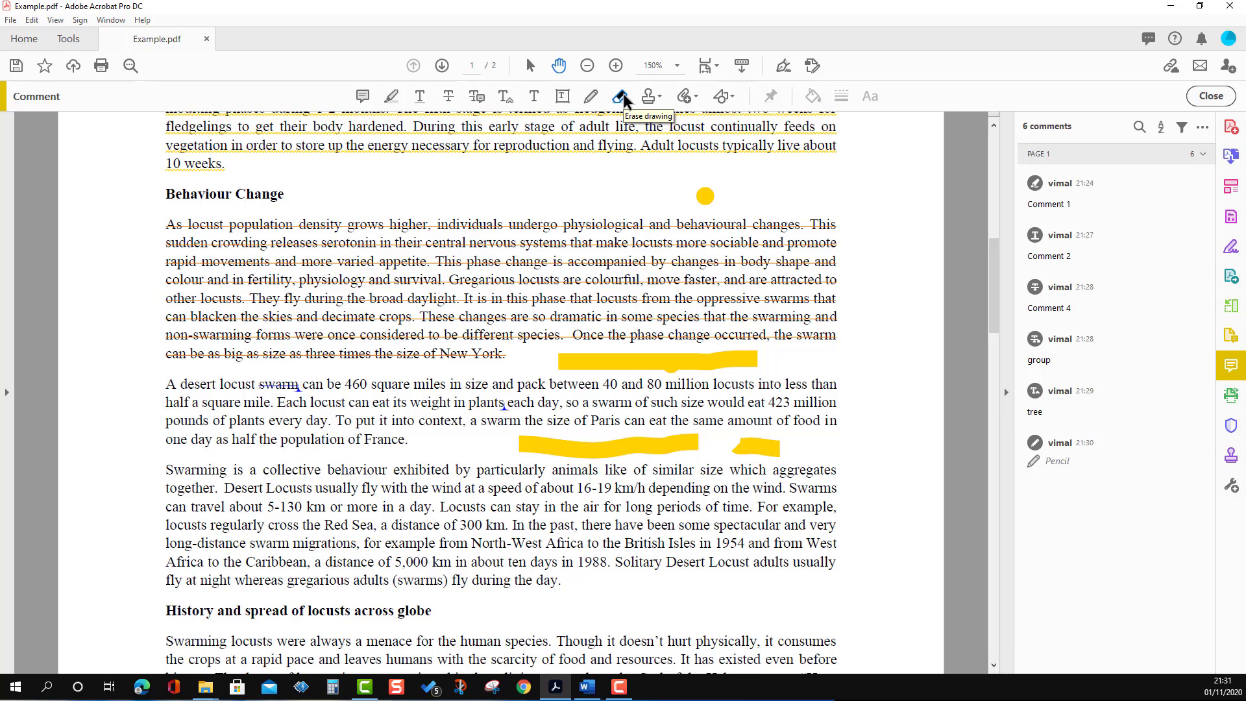
click(620, 99)
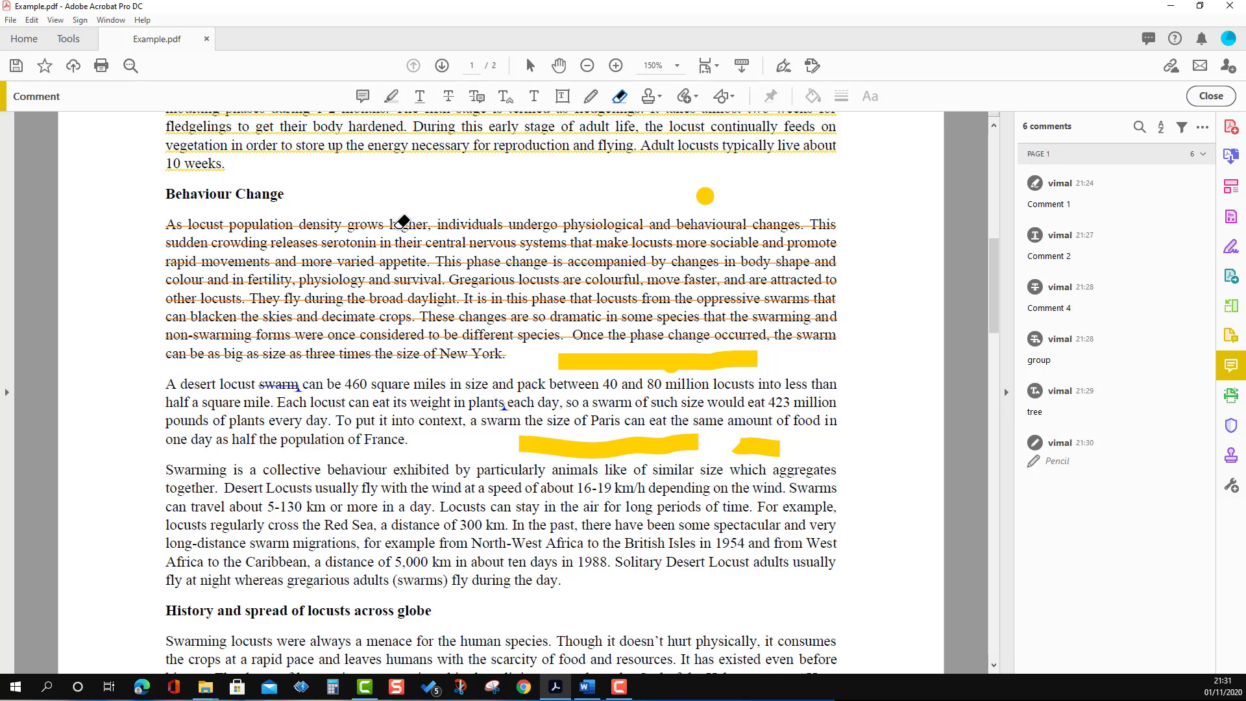
drag(542, 358, 610, 360)
drag(513, 434, 578, 443)
scroll(694, 276, up, 1)
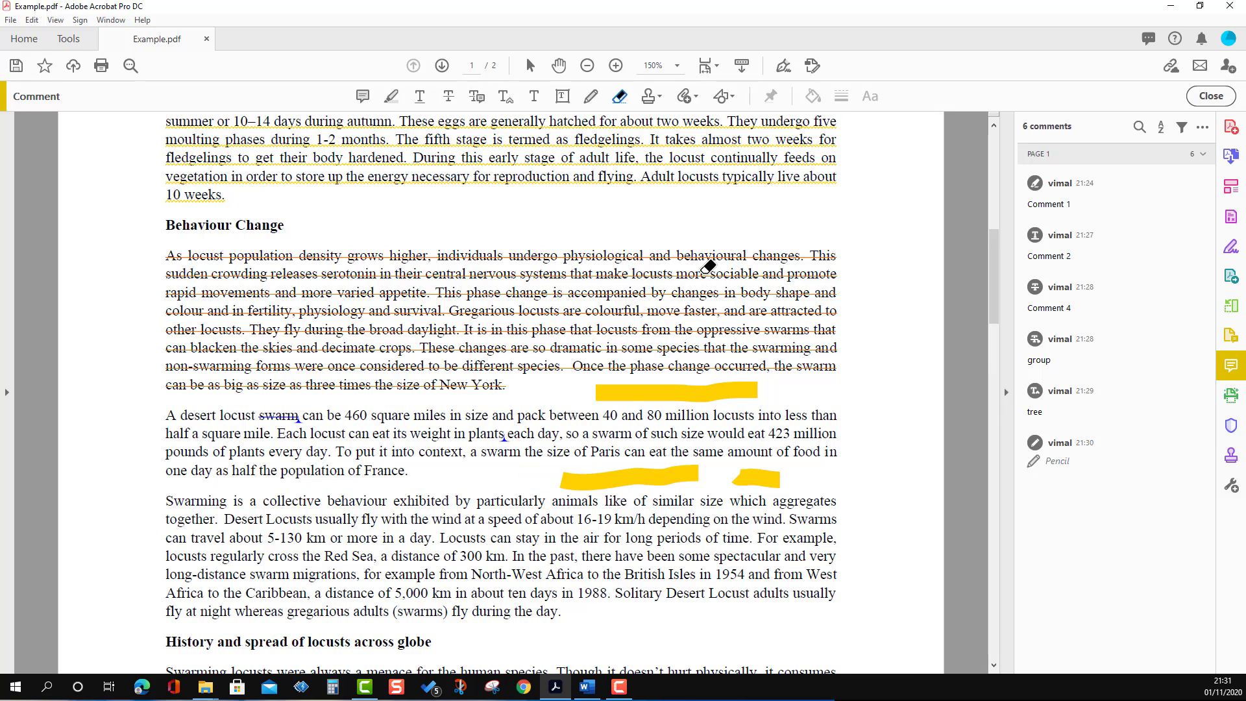
drag(794, 474, 775, 479)
drag(778, 386, 740, 389)
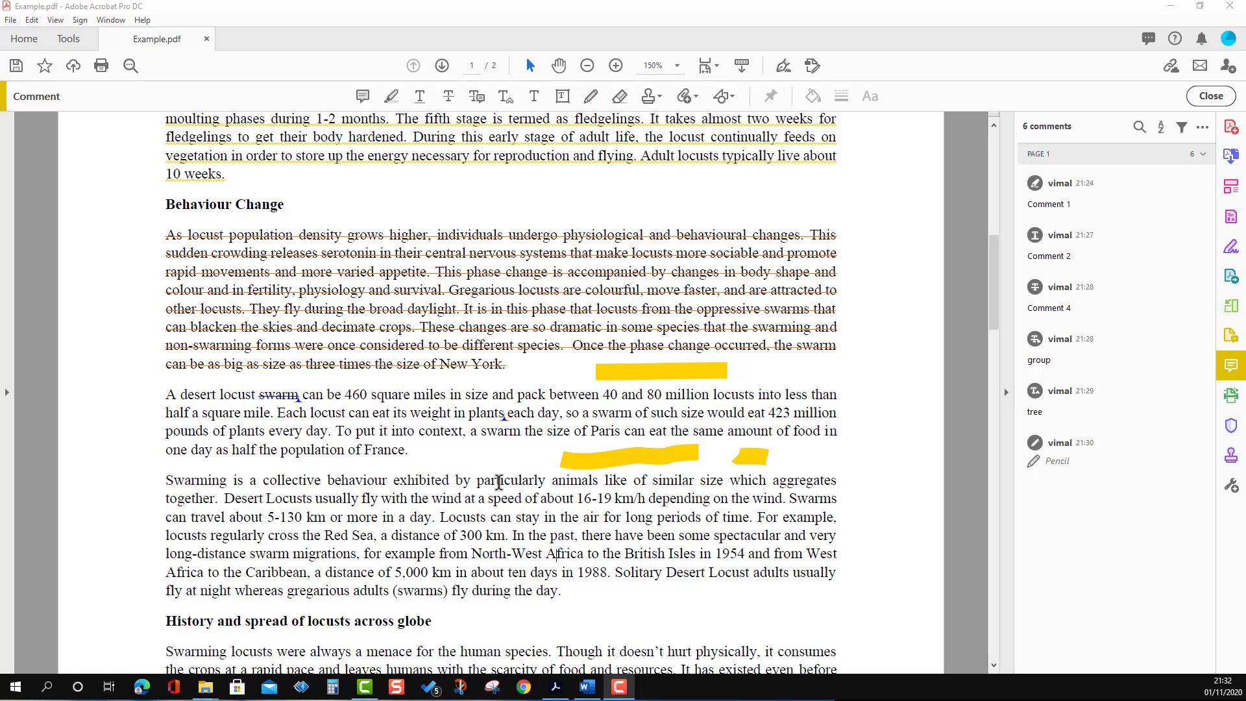
Highlight the text from "Desert Locusts usually fly with the wind" to "or more in a day." in the "Swarming" paragraph
mouse_move(445, 227)
drag(225, 498, 425, 515)
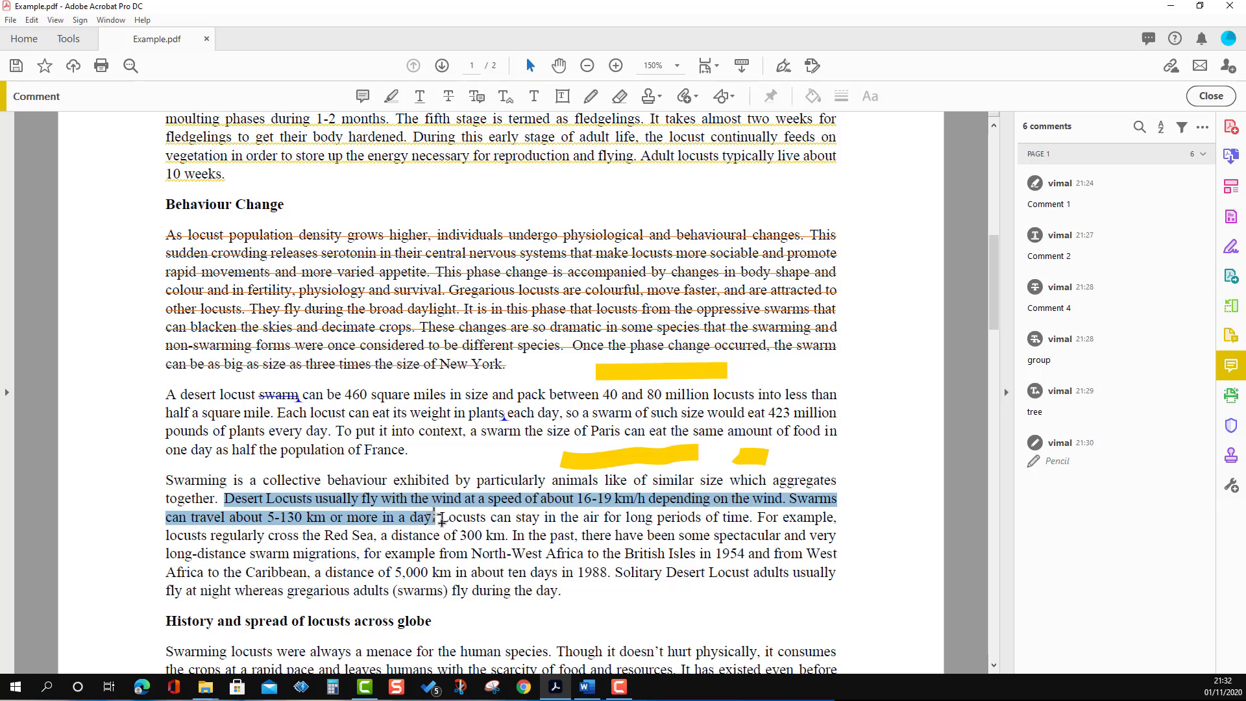
right_click(420, 521)
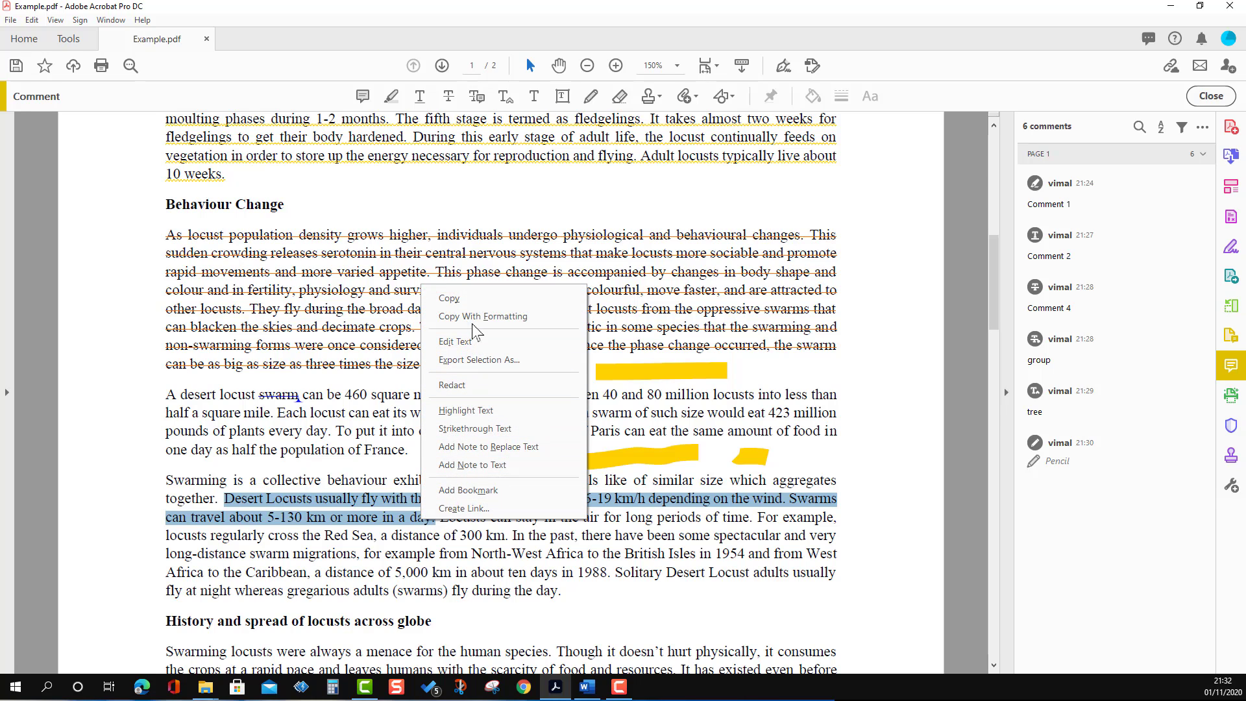
click(466, 410)
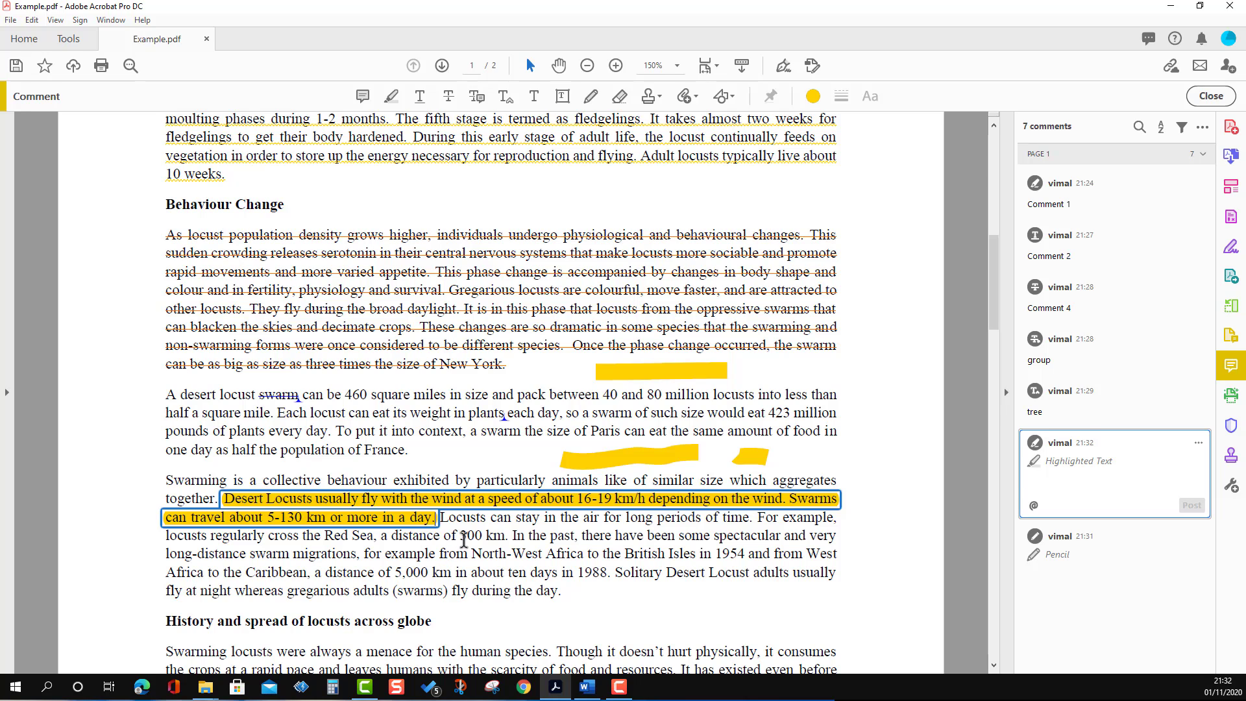
Strike through the text from "In the past, there have been" to "North-West Africa"
drag(512, 536, 555, 548)
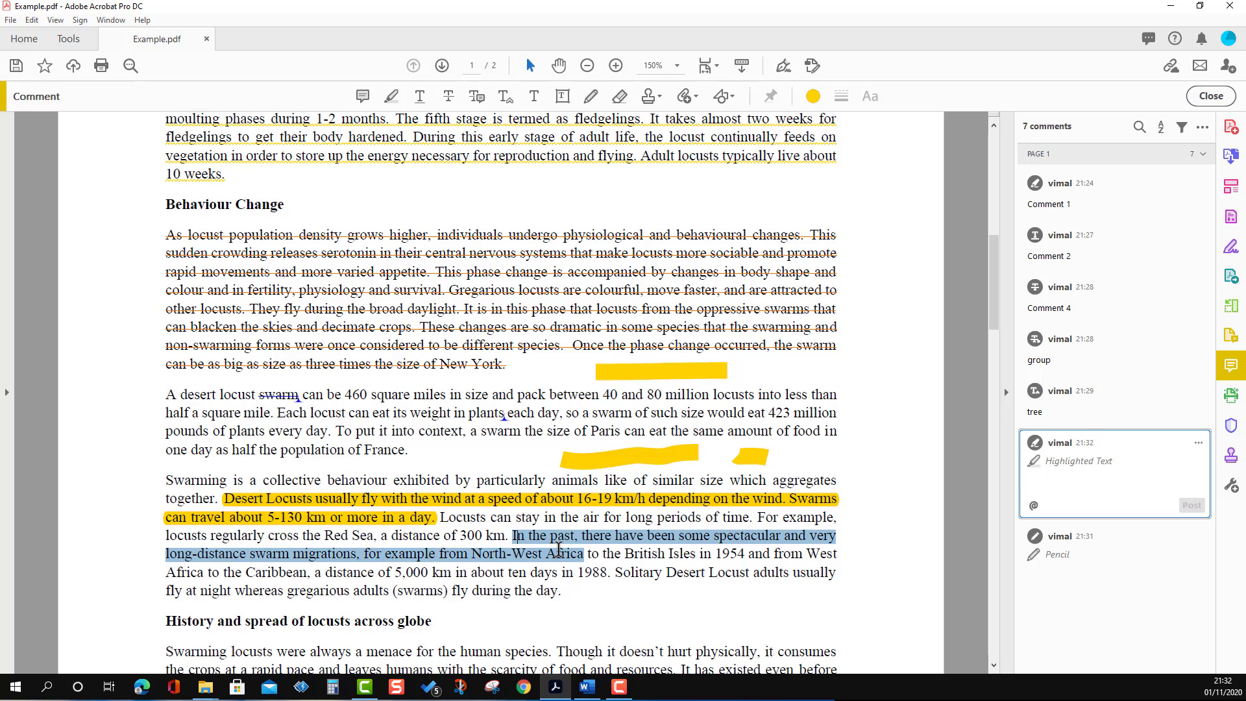
right_click(558, 550)
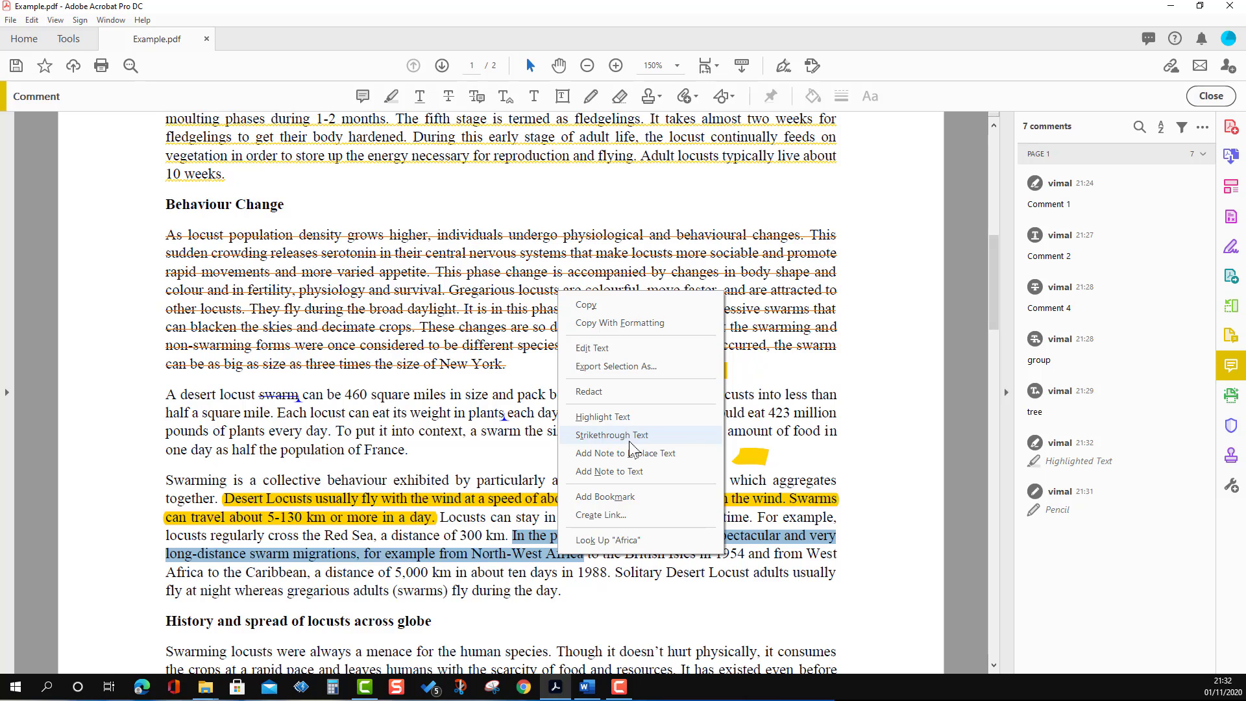
click(611, 435)
drag(510, 574, 556, 592)
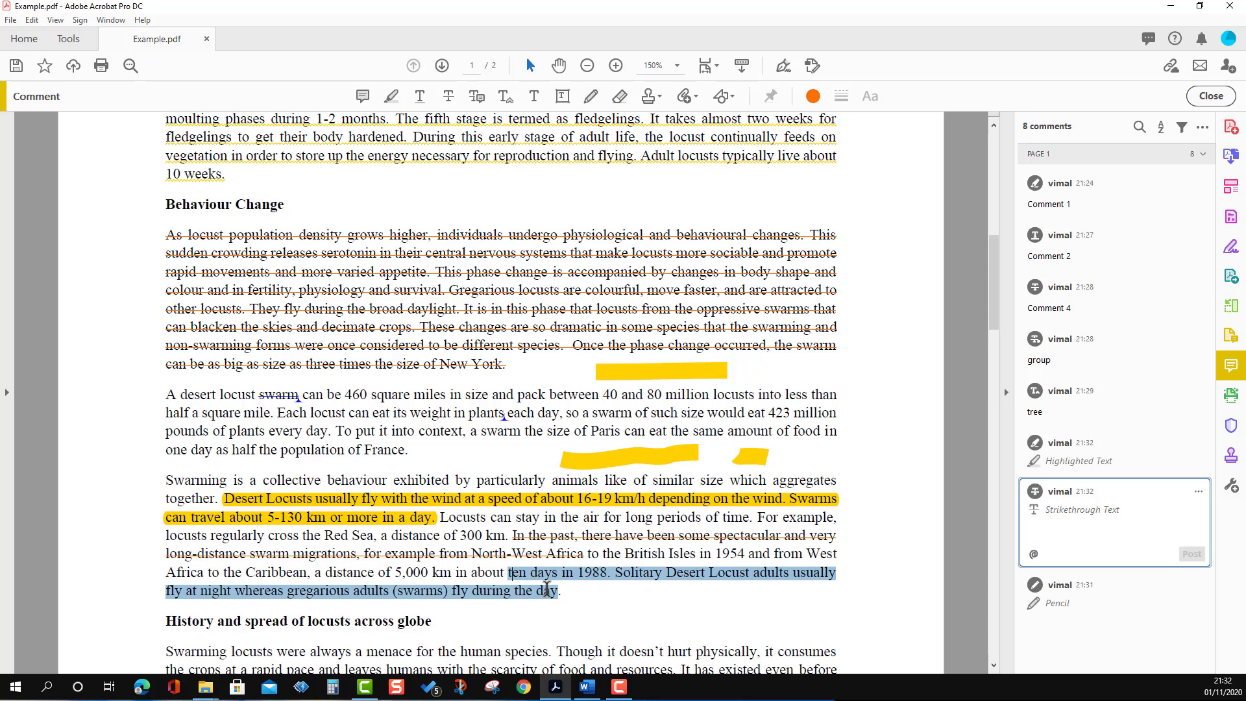
right_click(550, 592)
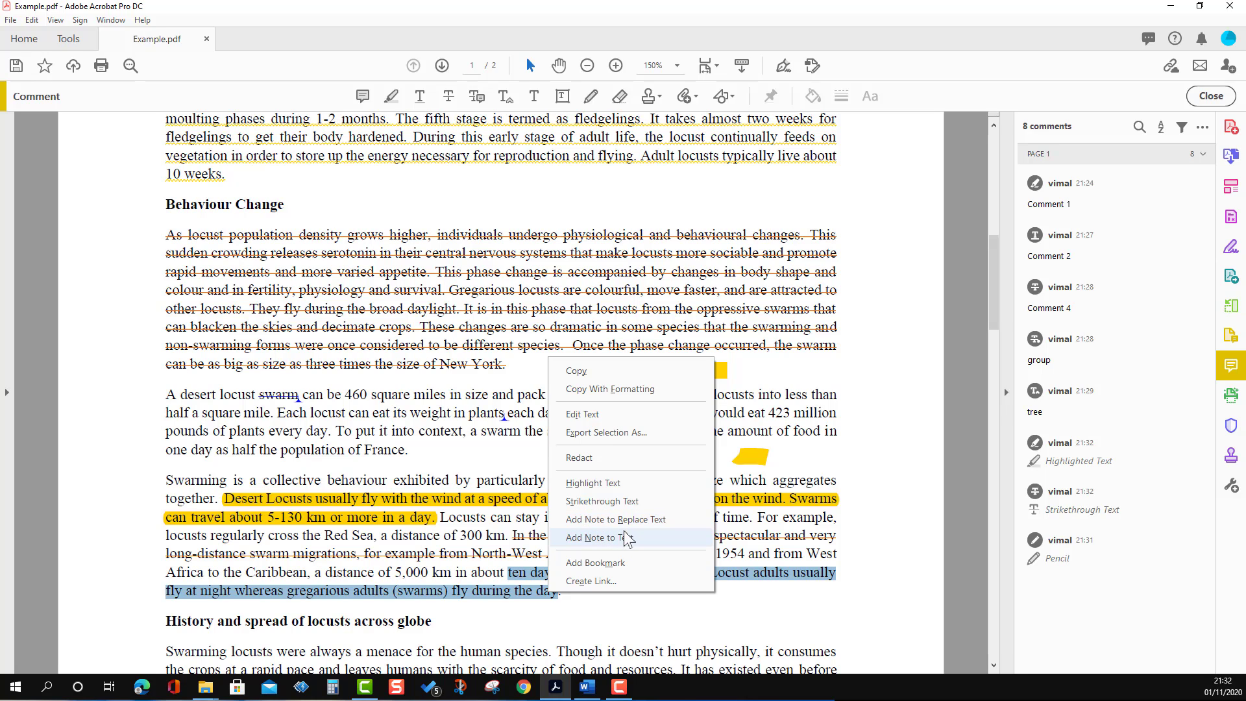
click(588, 616)
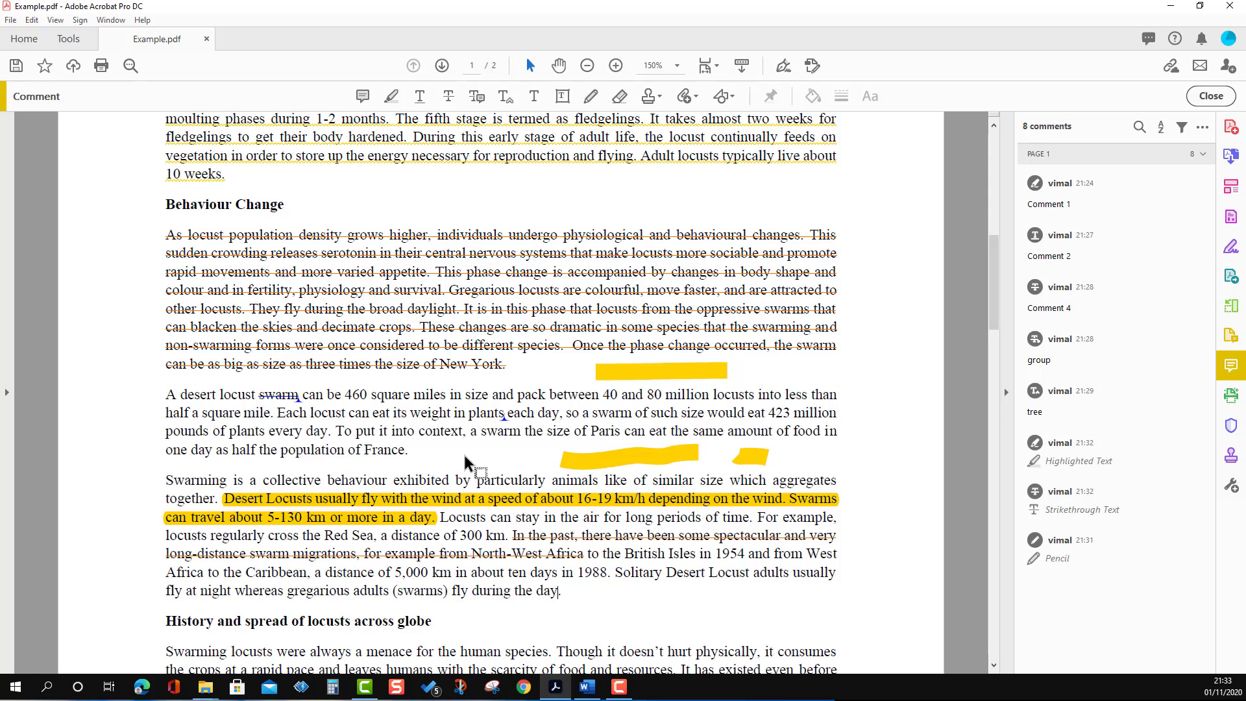
Highlight "can stay in the" and "periods of time" in the "Swarming" paragraph as two separate highlights
scroll(465, 462, down, 1)
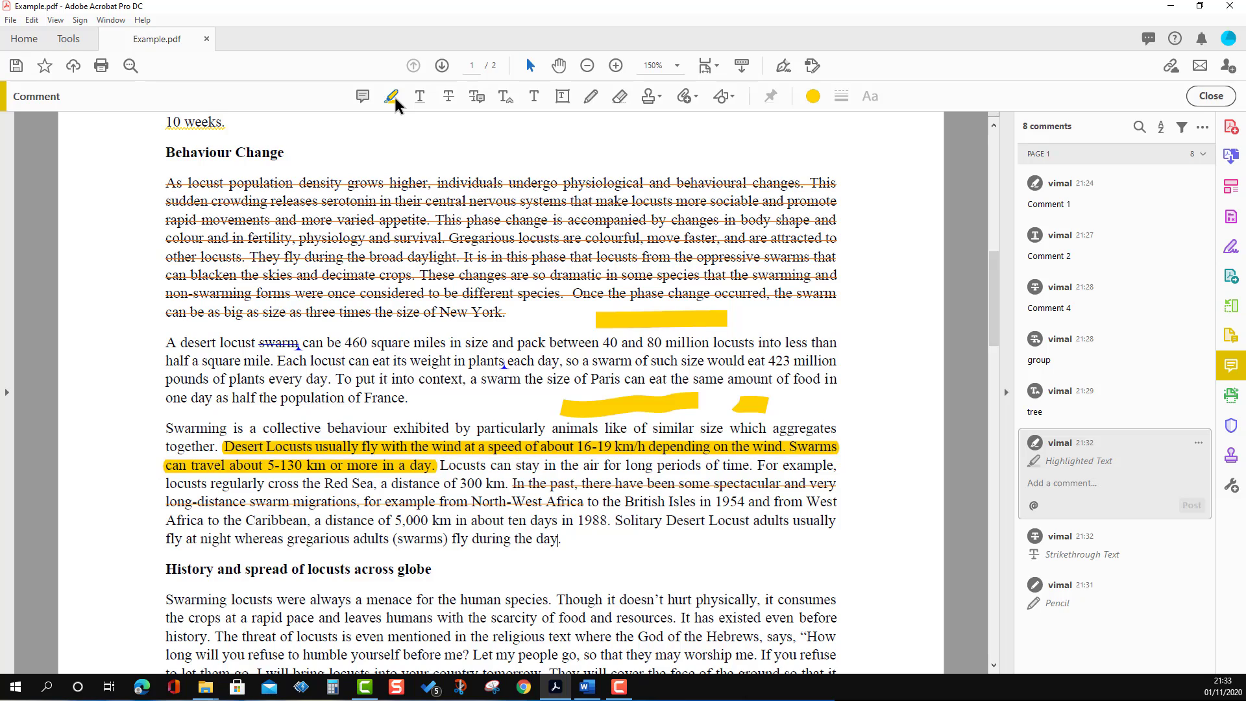
click(394, 95)
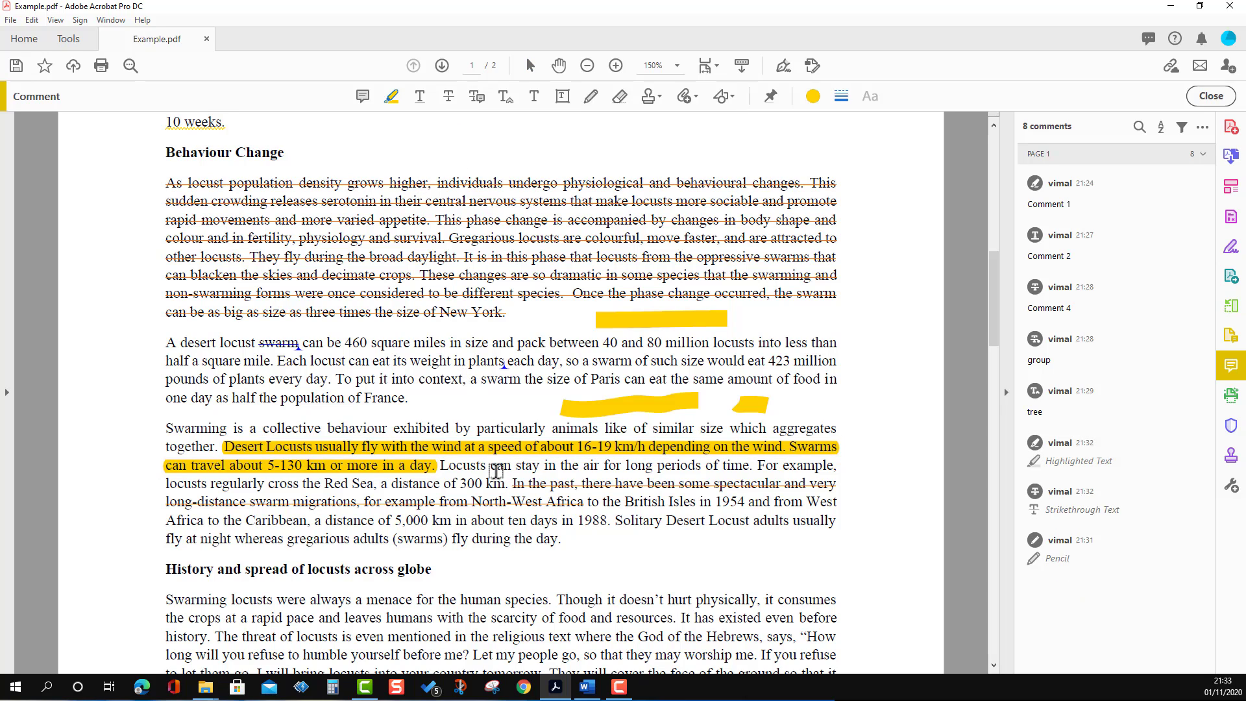
drag(491, 469, 579, 469)
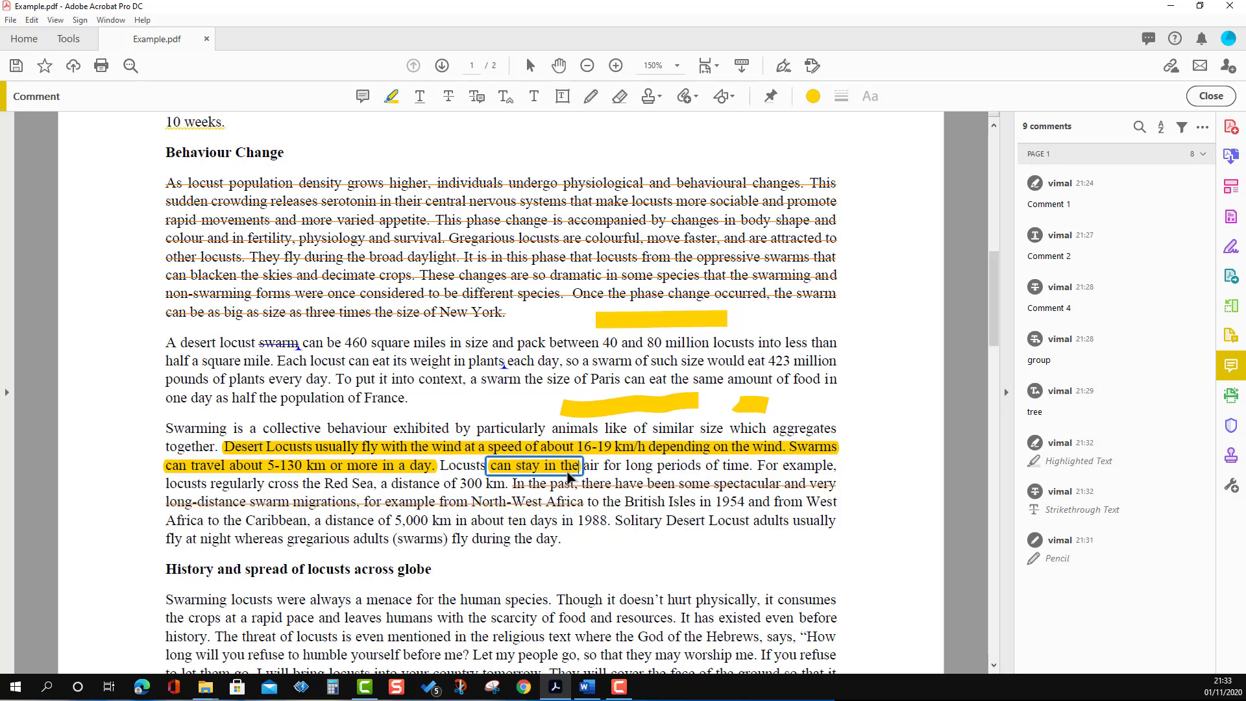
click(393, 99)
drag(656, 466, 751, 466)
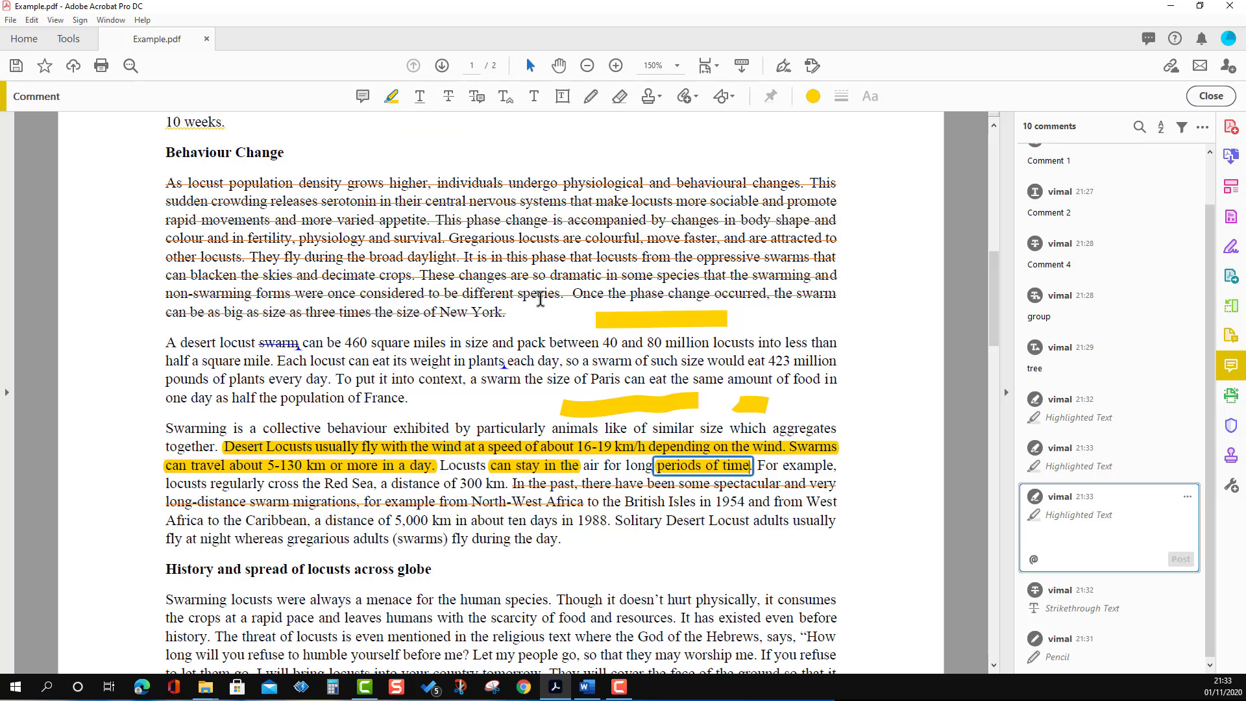
click(512, 332)
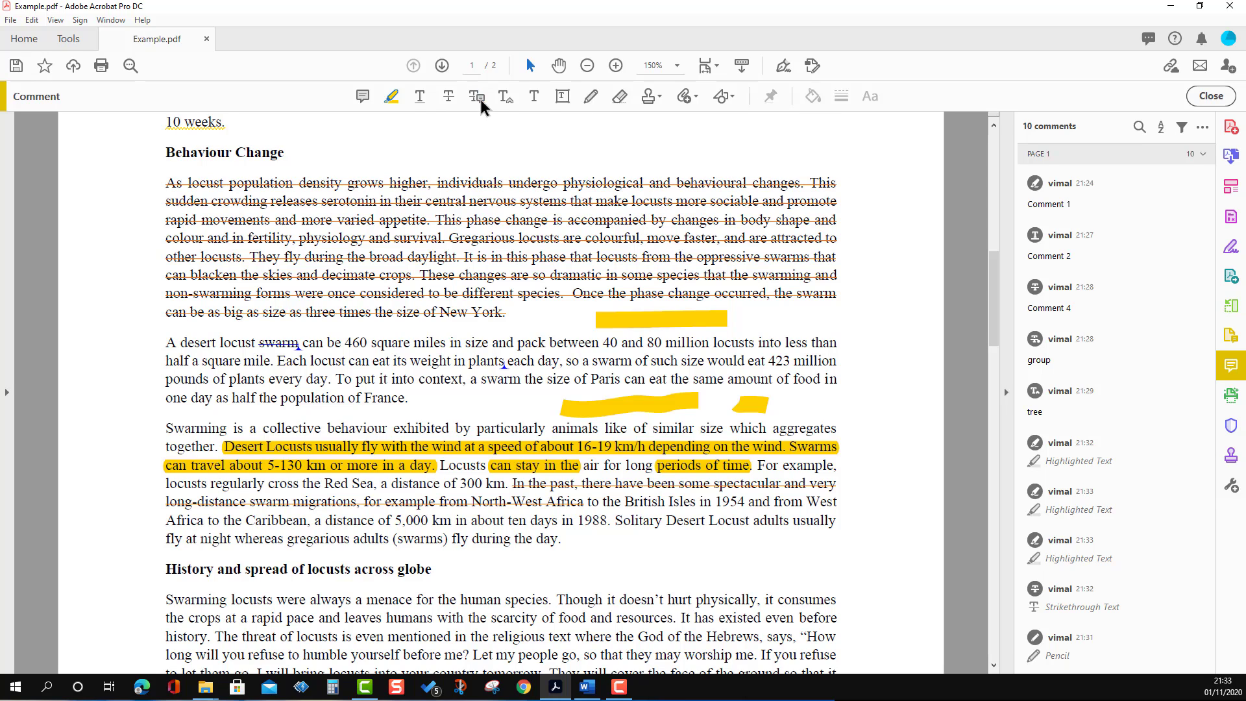
Keep the Highlight tool selected and highlight "British Isles", "Locust adults", "1988. Solitary" and "fly during the day." in succession
click(391, 97)
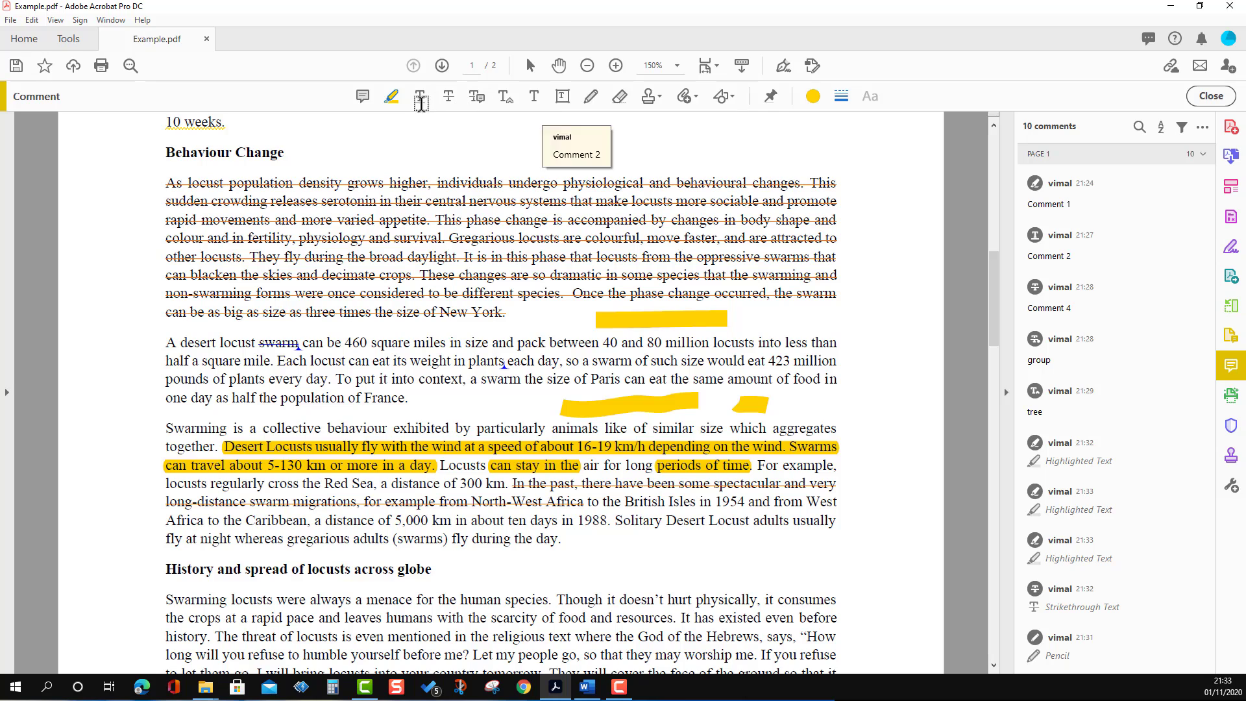
click(771, 98)
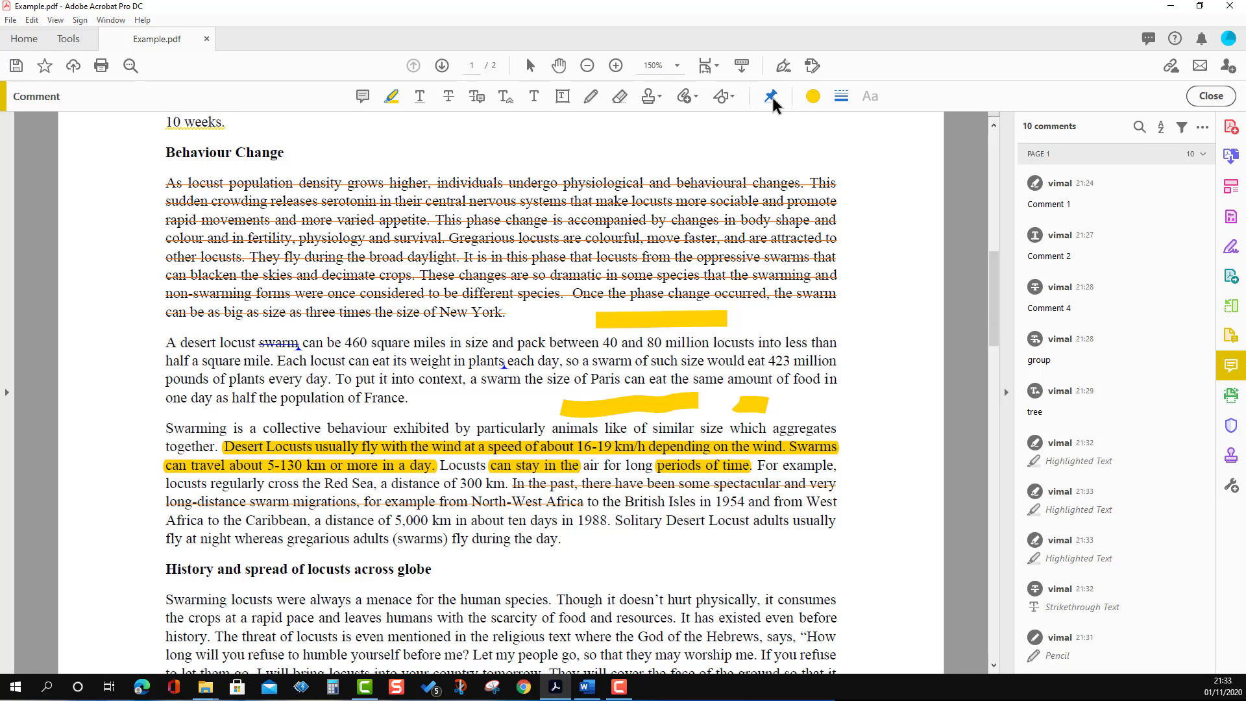
scroll(739, 205, down, 1)
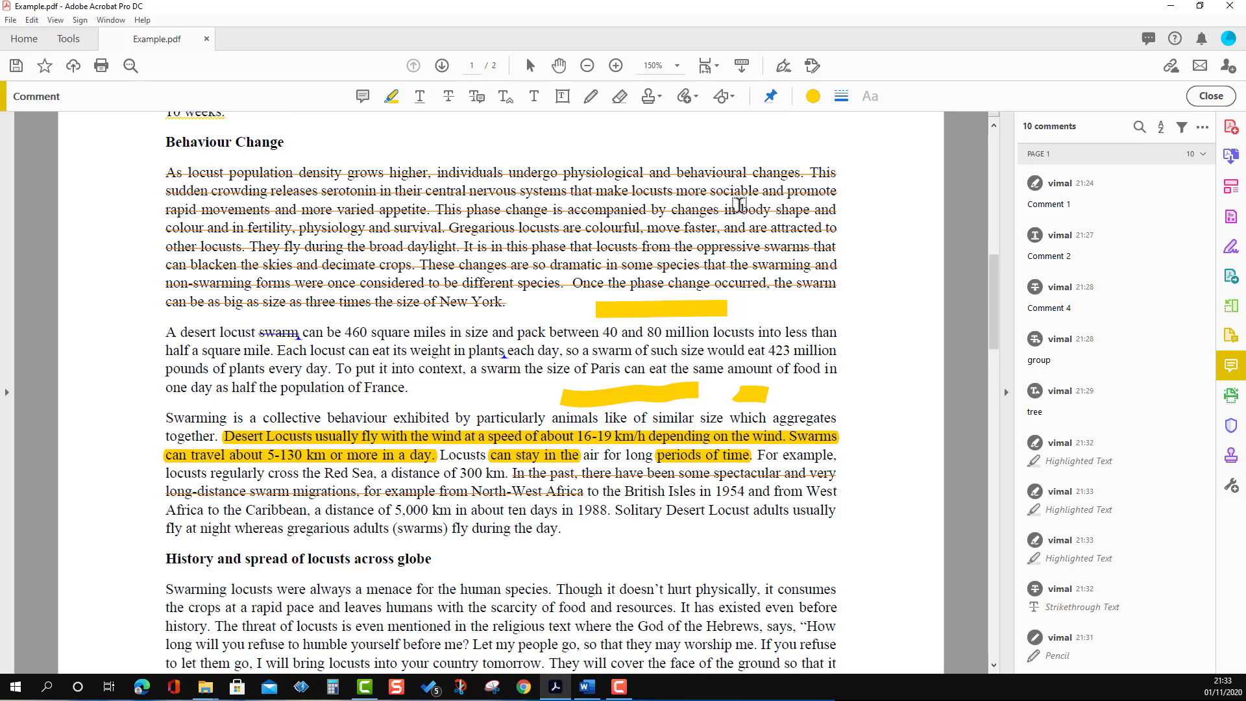
scroll(739, 205, down, 2)
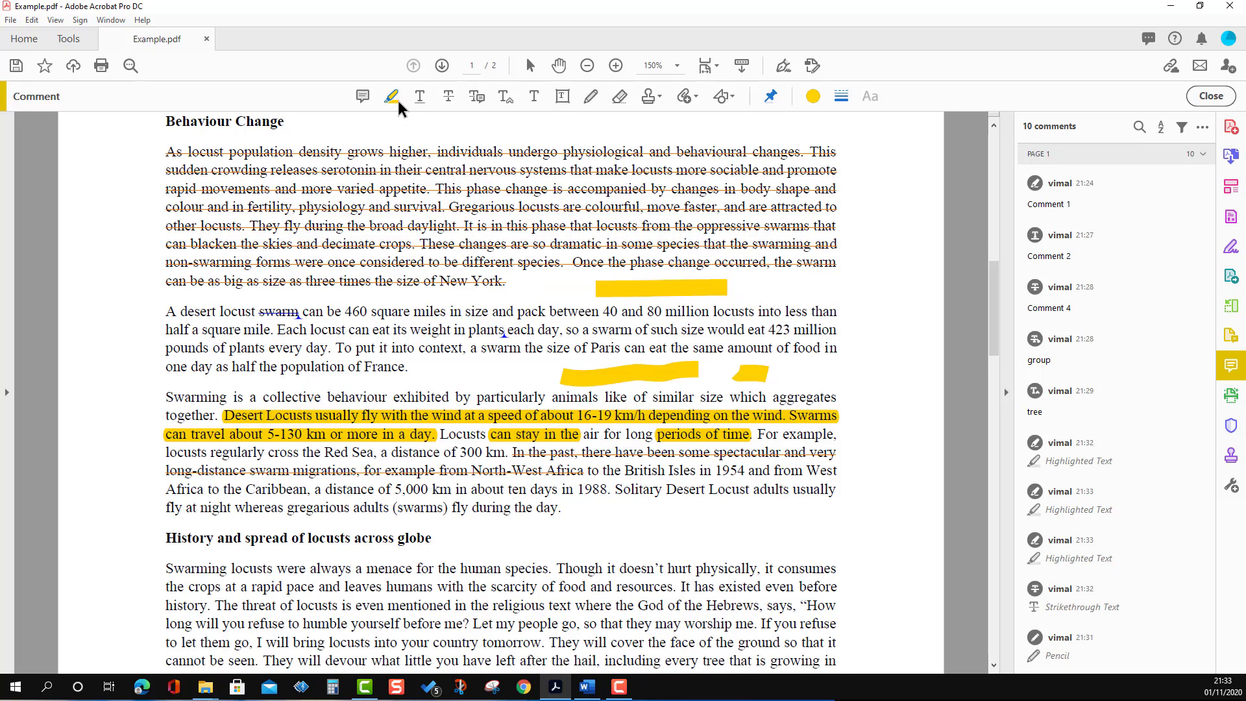
drag(623, 470, 790, 489)
drag(569, 490, 664, 490)
drag(454, 508, 560, 509)
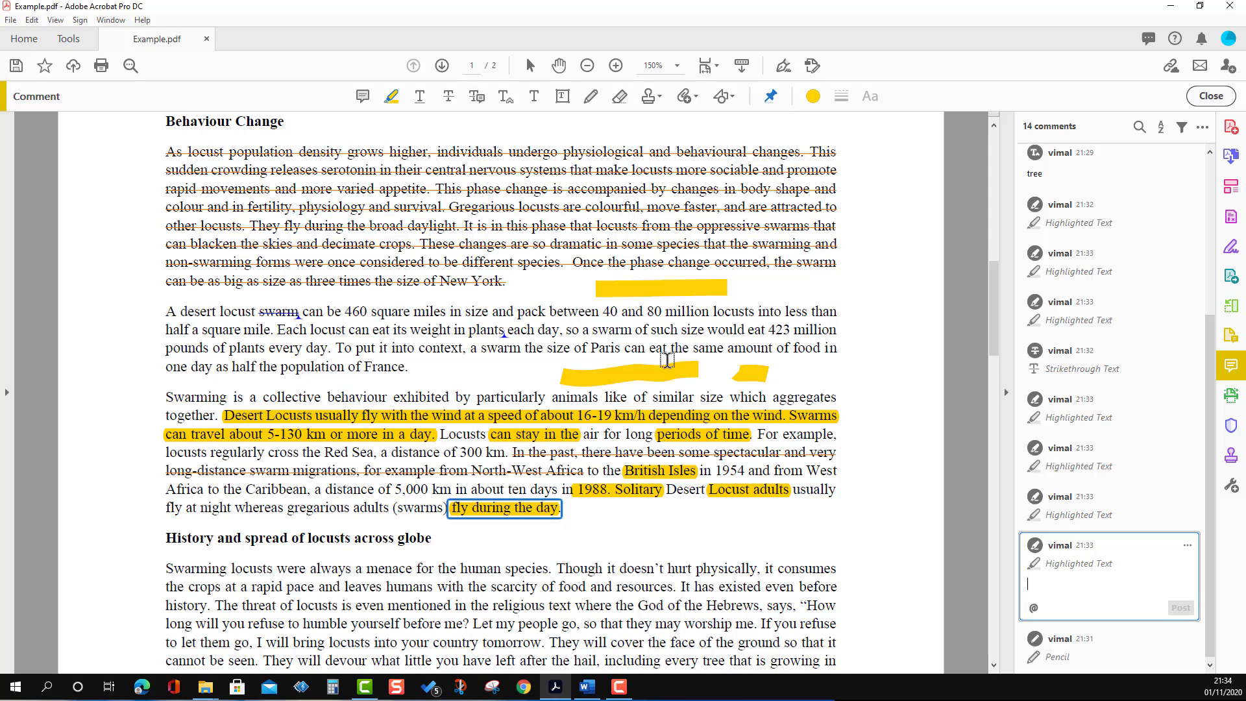
Make the properties of the "fly during the day." highlight the default
scroll(688, 366, down, 1)
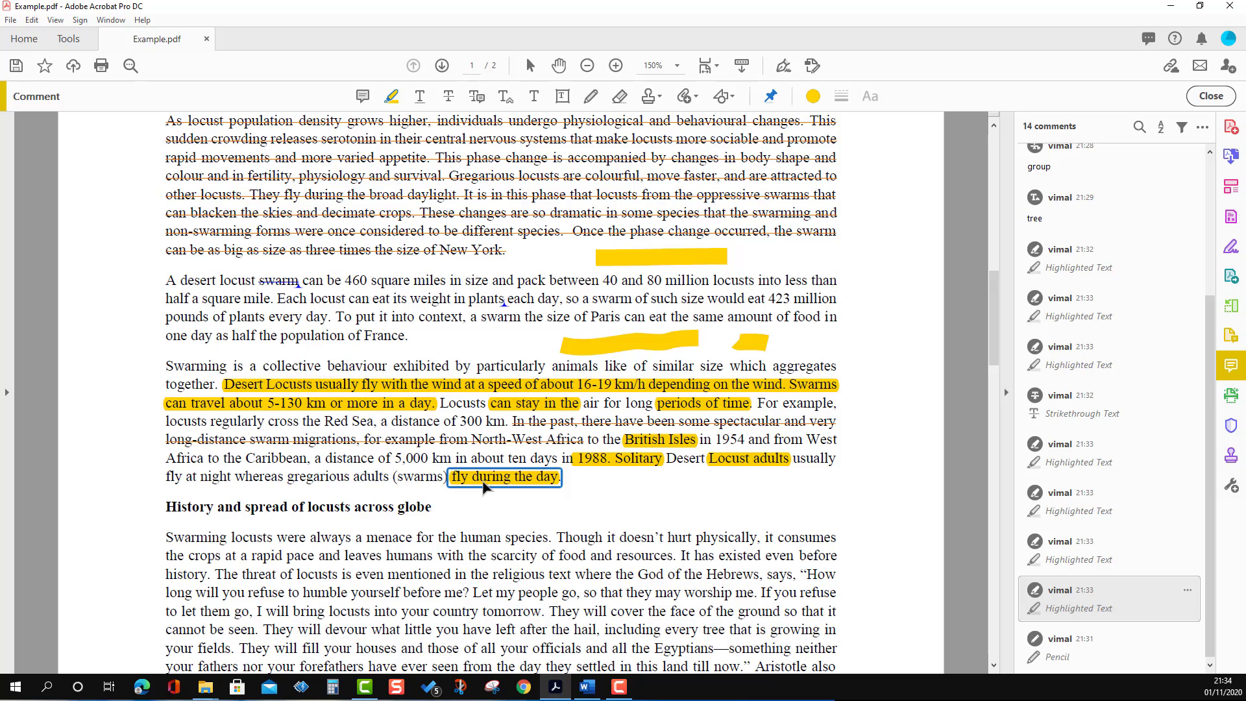
right_click(533, 482)
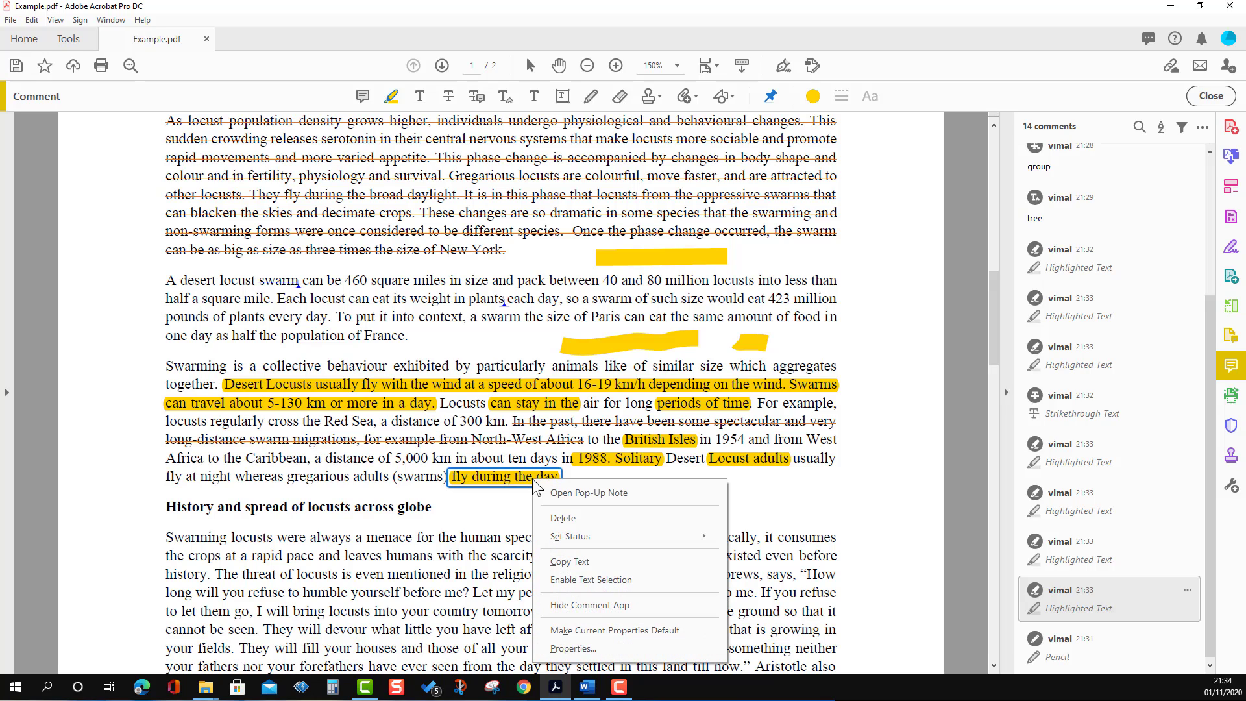
click(598, 648)
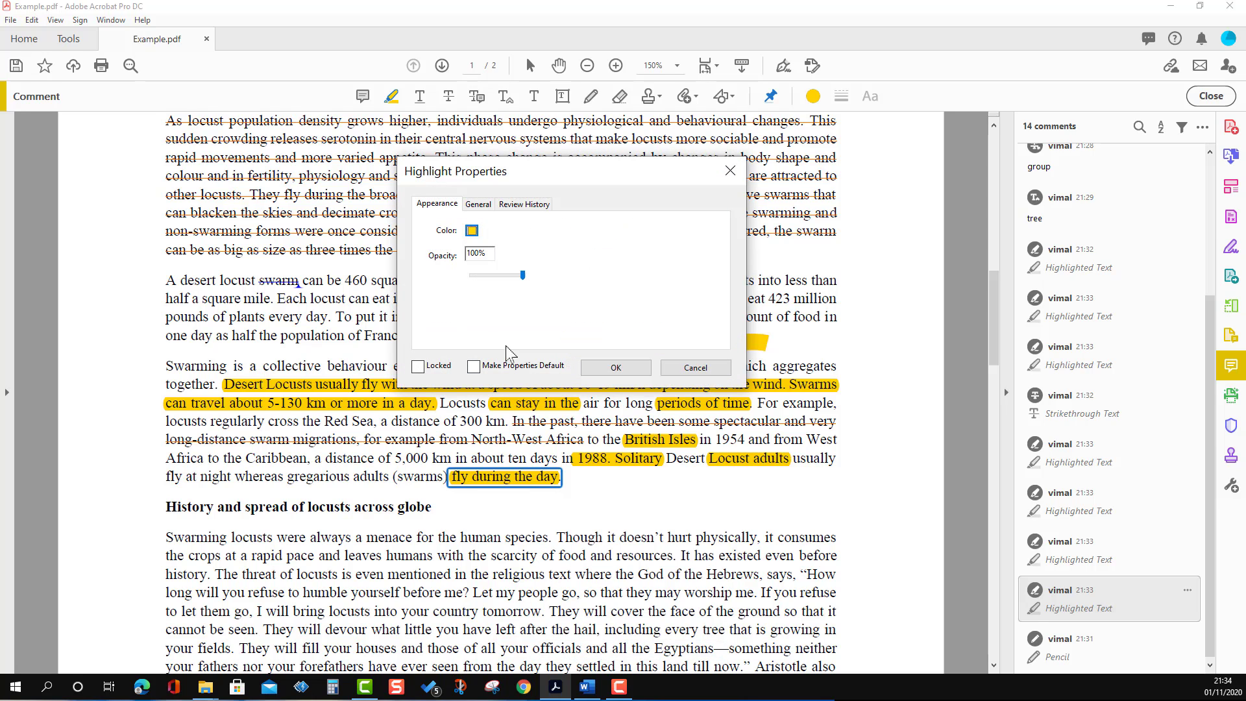
click(473, 366)
click(610, 368)
Highlight "human species." in olive green and make those highlight properties the default
scroll(603, 370, down, 1)
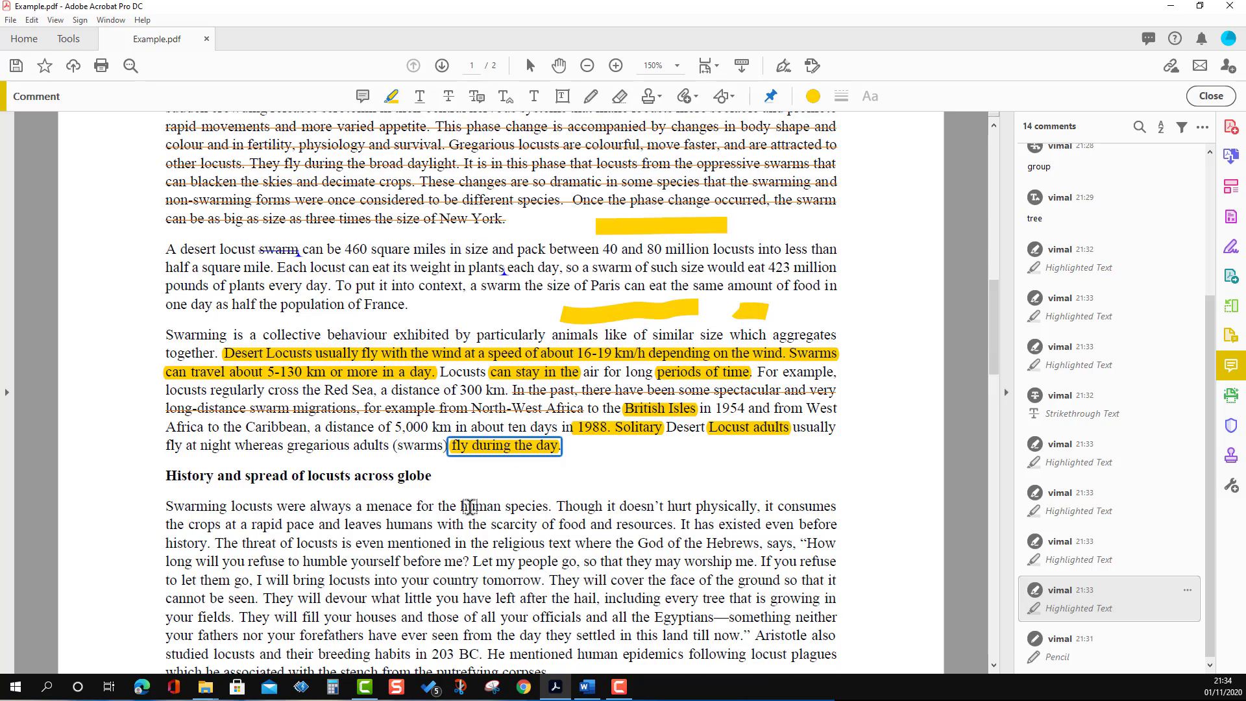
mouse_move(452, 507)
mouse_down()
mouse_move(548, 513)
mouse_move(537, 515)
mouse_up()
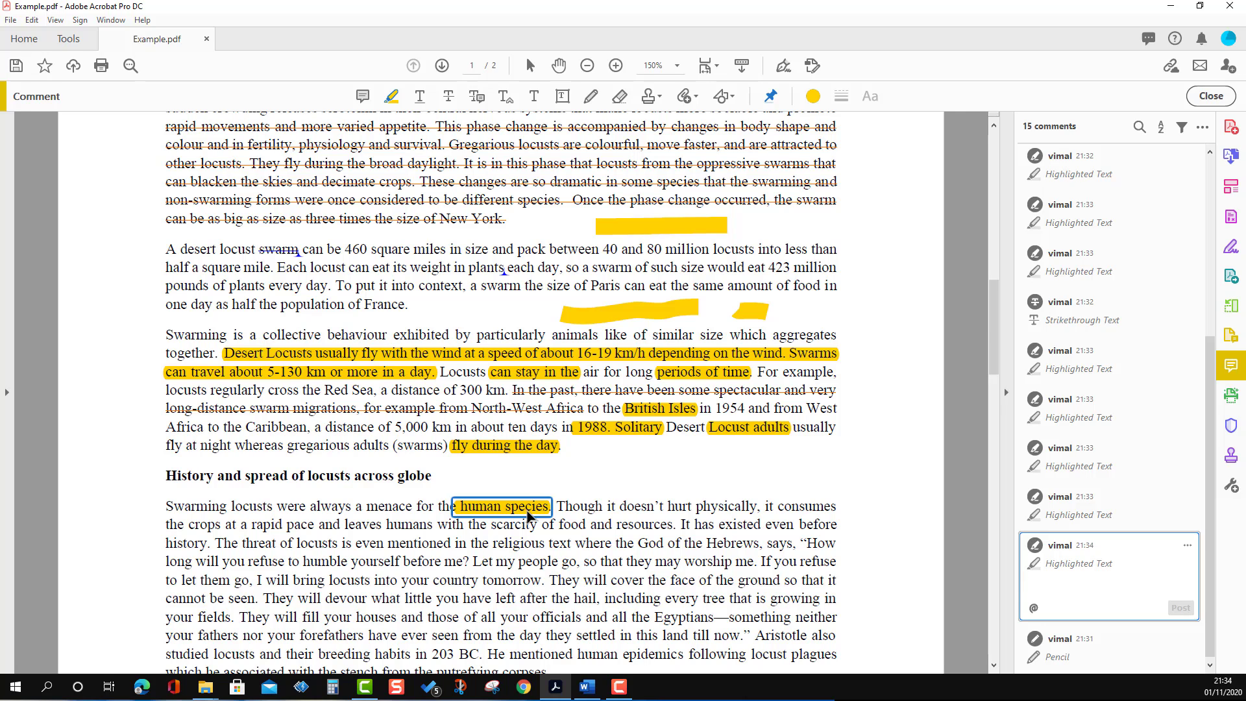
right_click(527, 512)
click(559, 501)
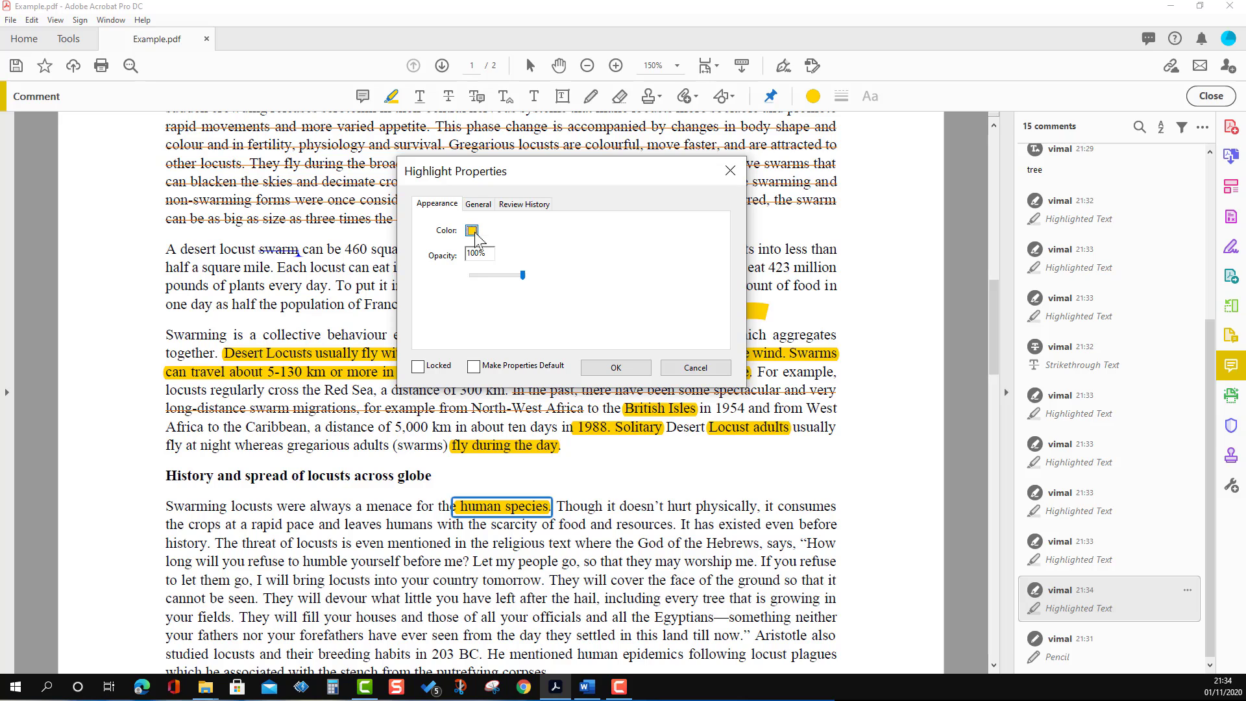
click(474, 233)
click(497, 255)
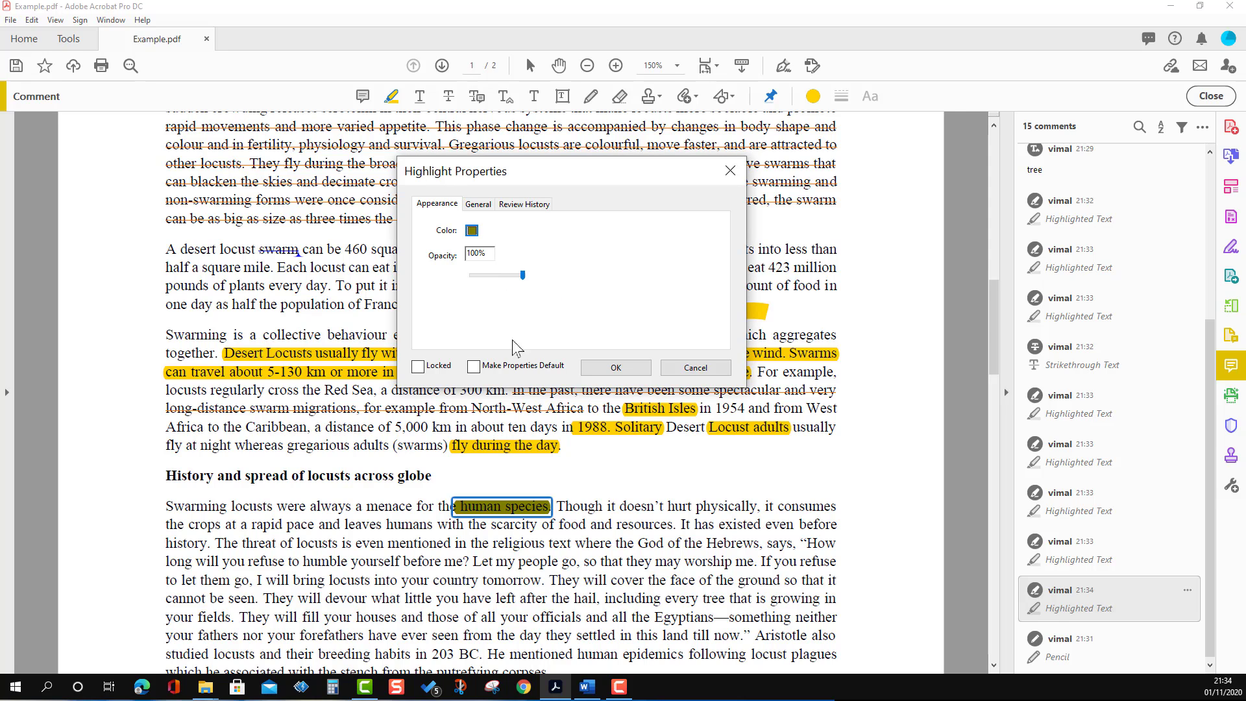
click(474, 366)
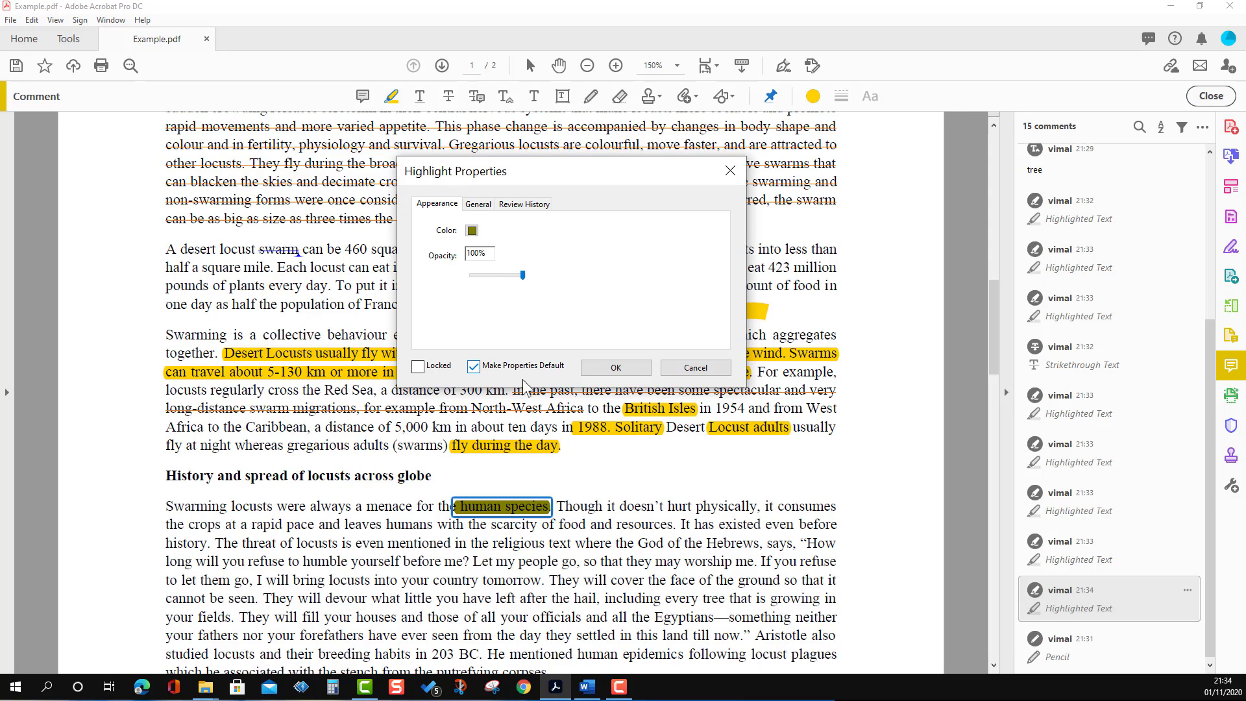
click(615, 368)
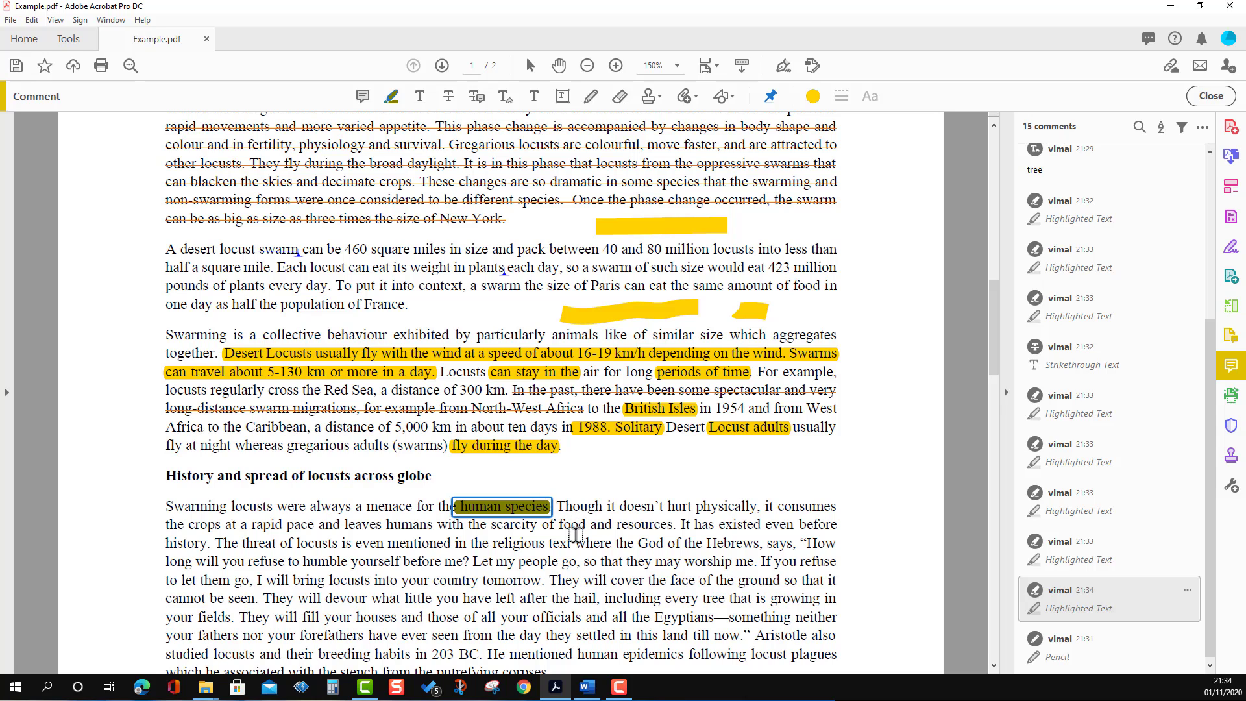
Highlight "doesn't hurt physically," and the text from "resources. It has existed even before" to "the God of the Hebrews," in olive green
drag(636, 506, 757, 507)
drag(617, 524, 709, 533)
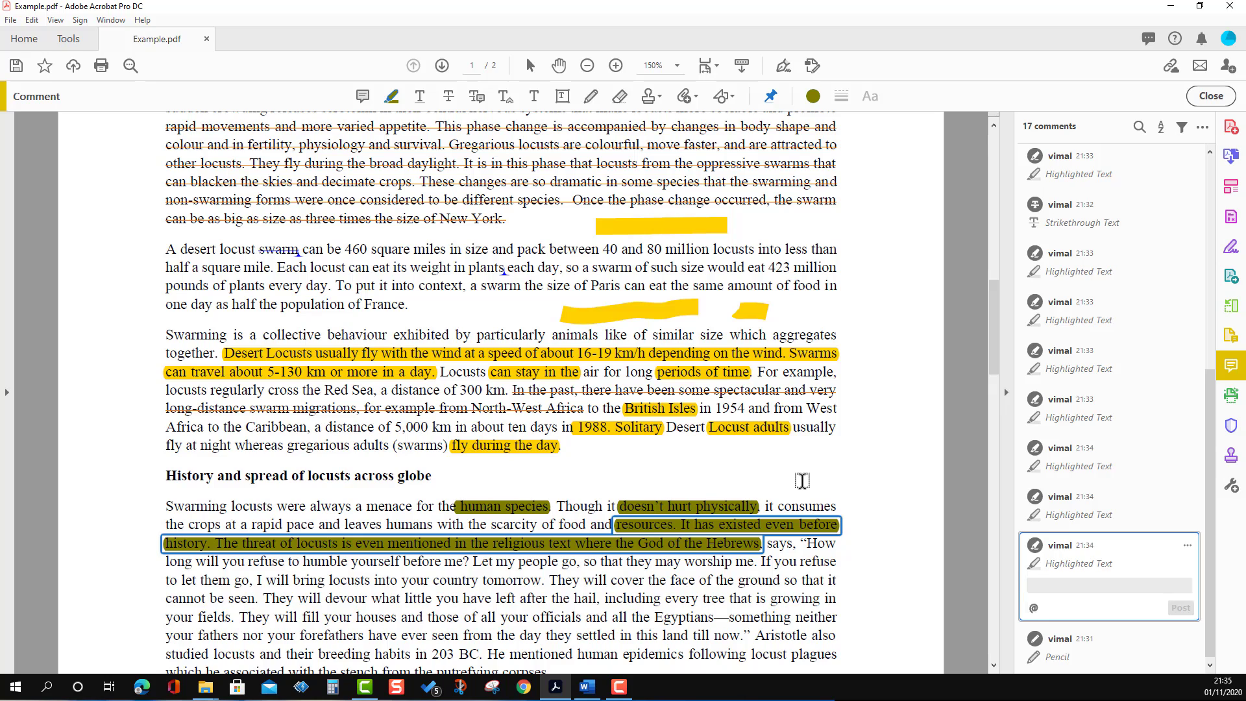
Sort the comments list by author and return to the start of the list
scroll(800, 462, down, 2)
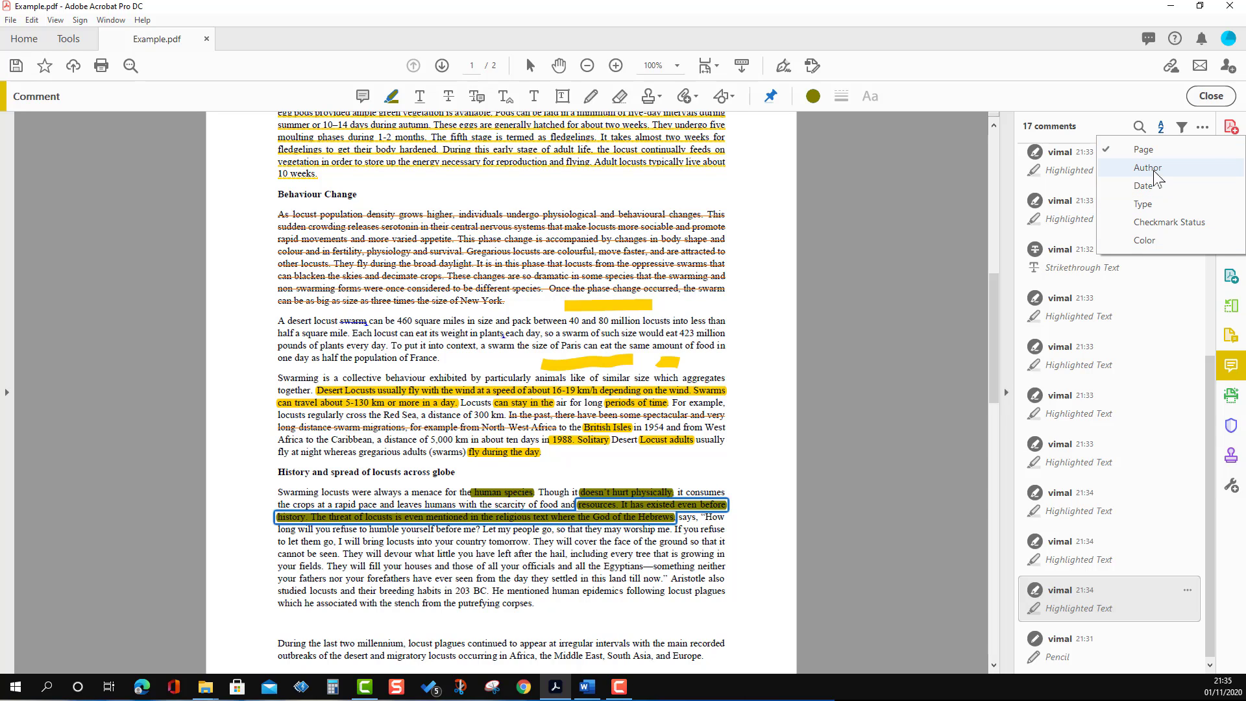
click(1148, 167)
scroll(1116, 376, up, 1)
scroll(1092, 453, up, 5)
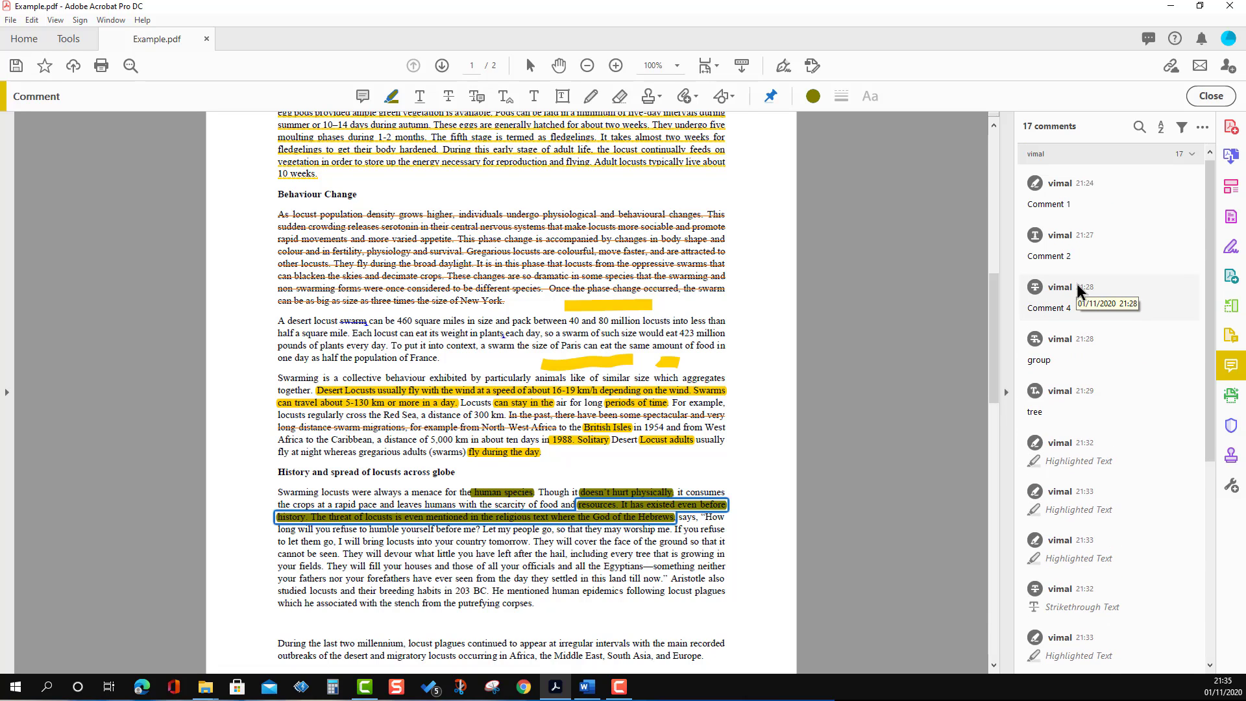
Sort the comments list by date, followed by a sort by type, and look through the resulting groups
click(1160, 126)
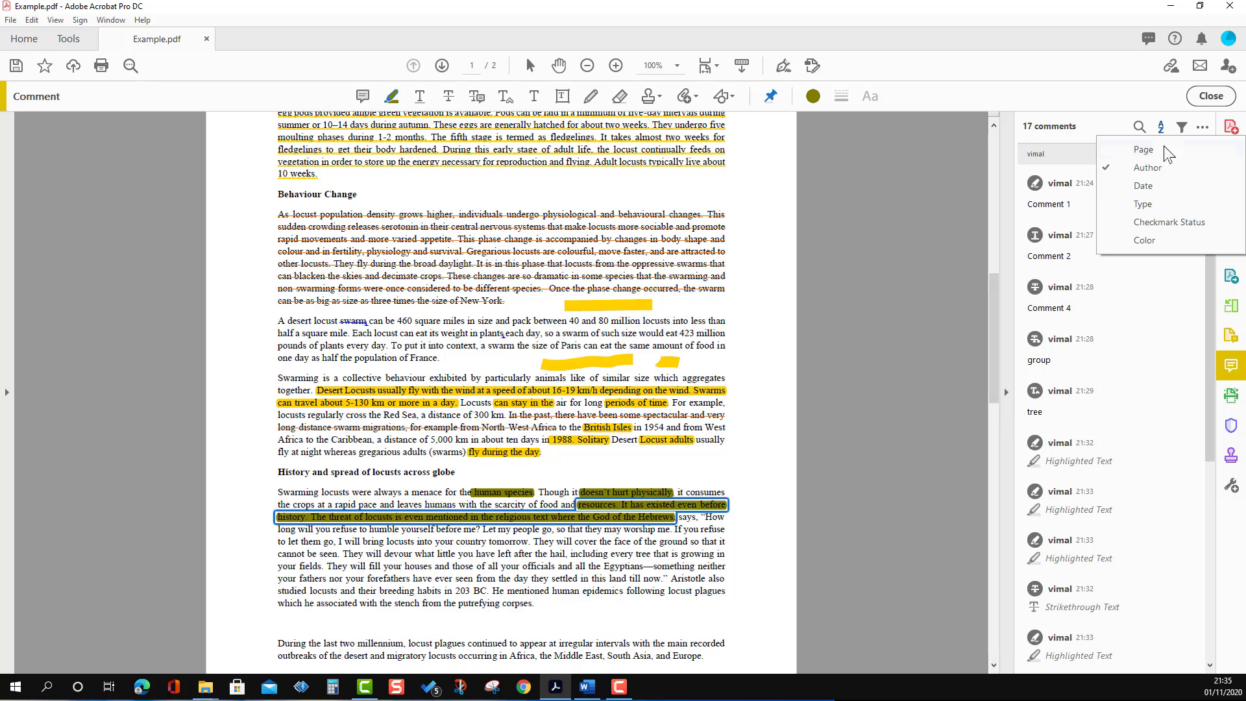
click(1143, 186)
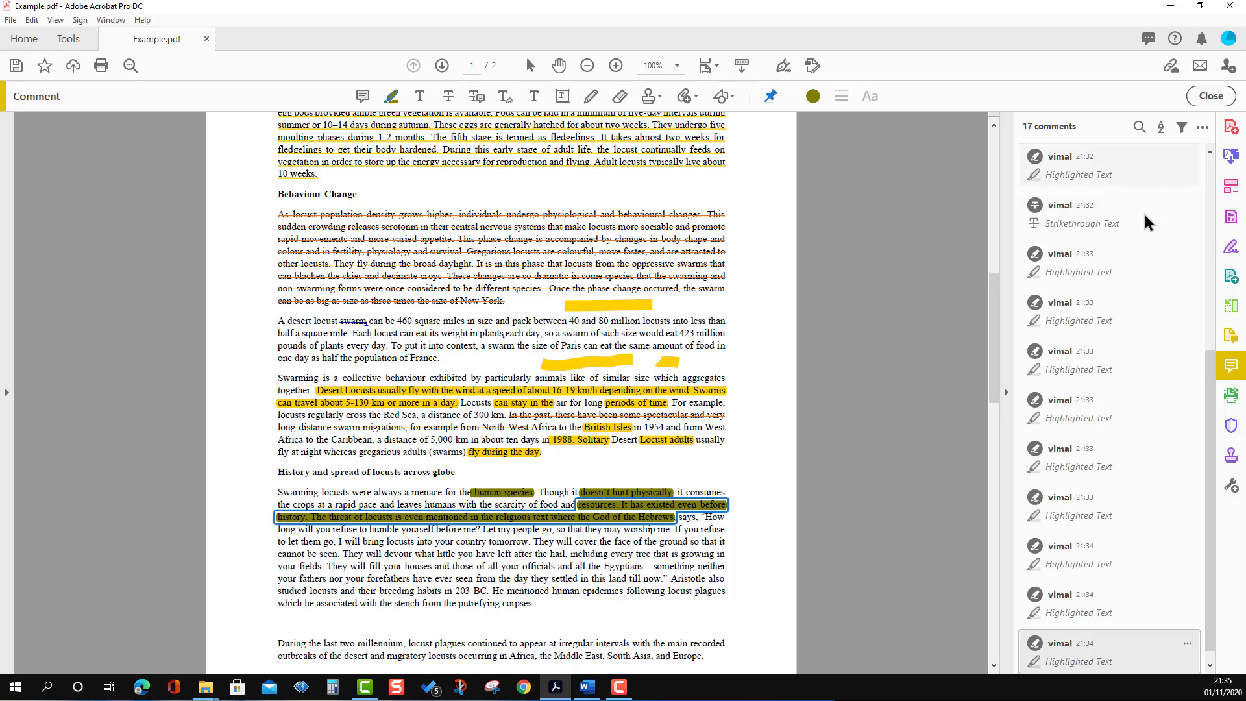
click(1160, 128)
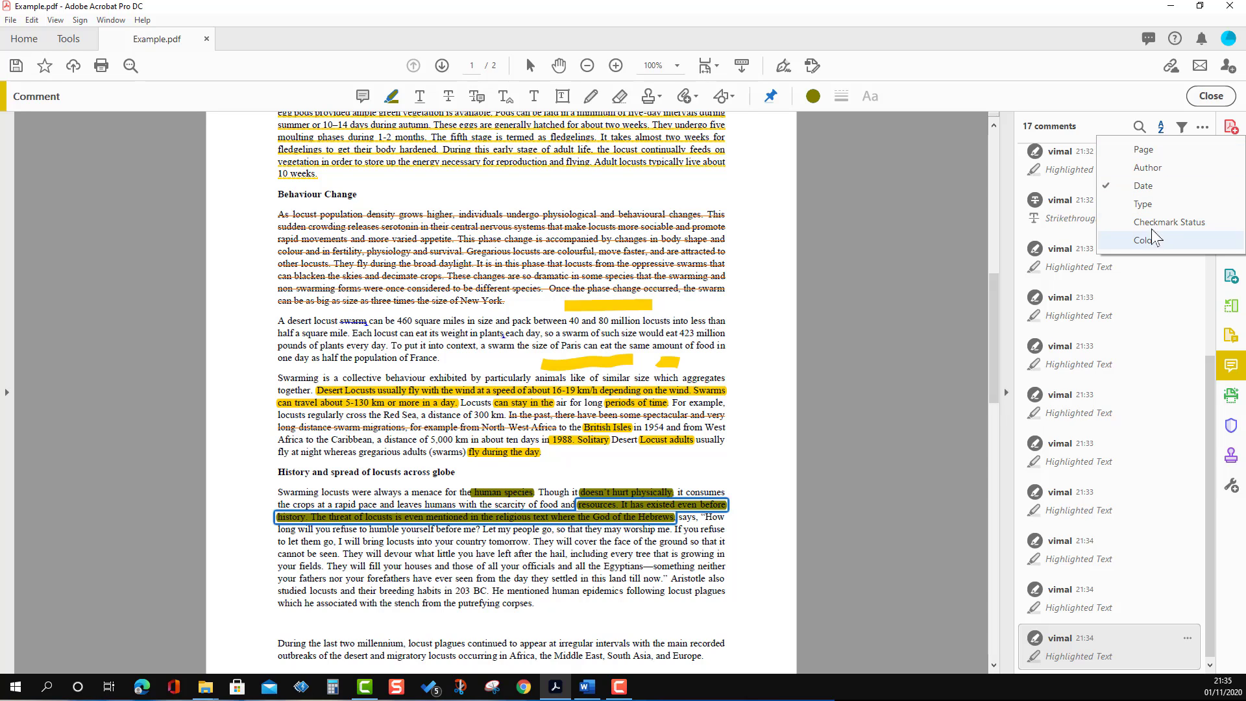
click(1151, 207)
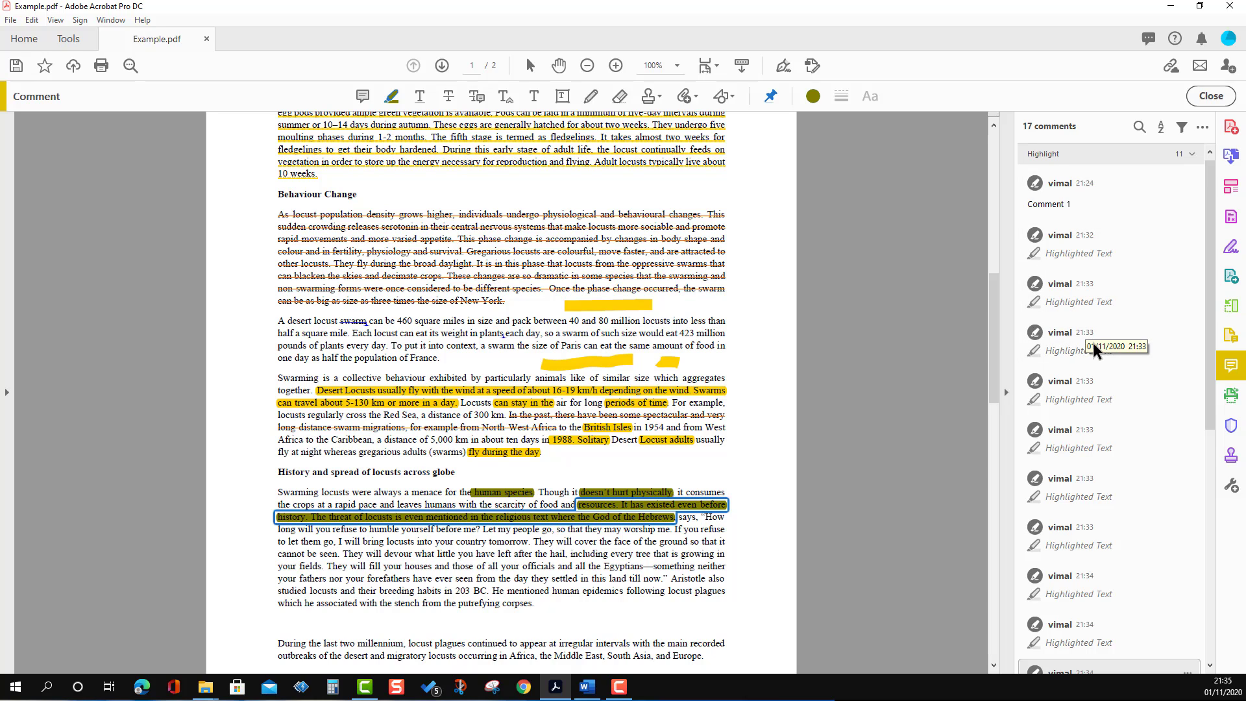
scroll(1107, 465, down, 3)
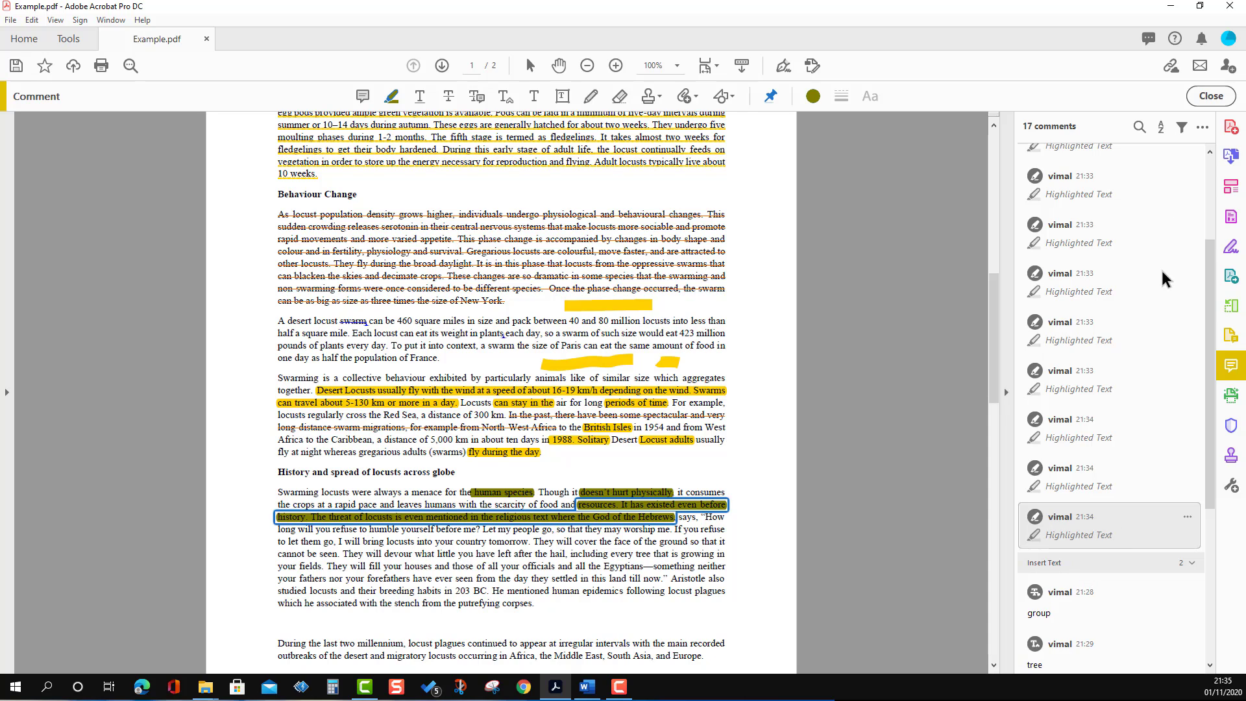
Sort the comments list by color and look through the color groups
click(1161, 127)
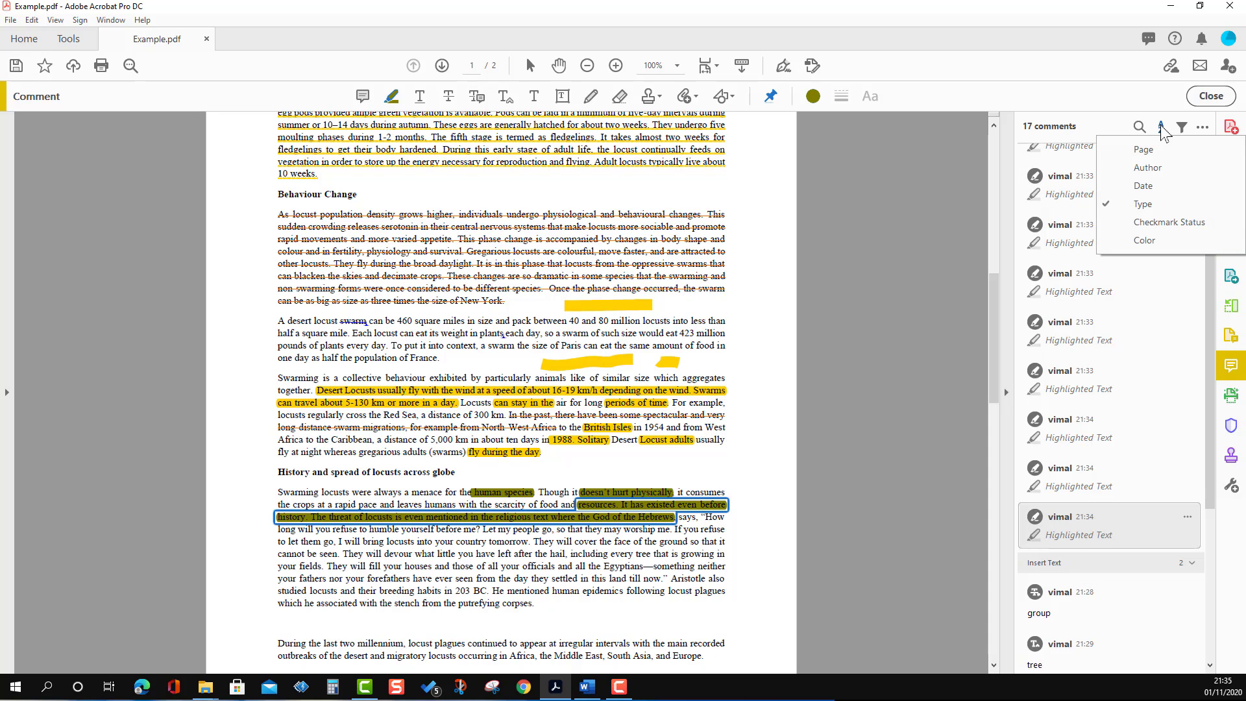
click(1151, 240)
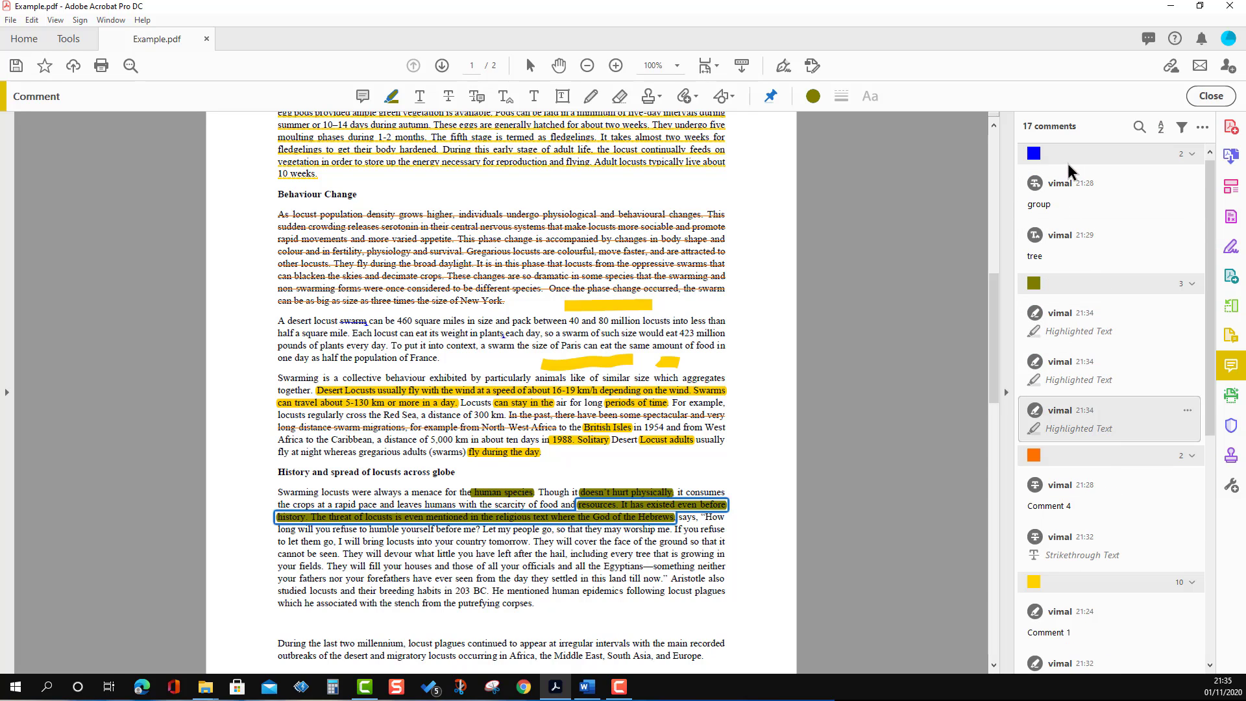
scroll(1072, 231, down, 5)
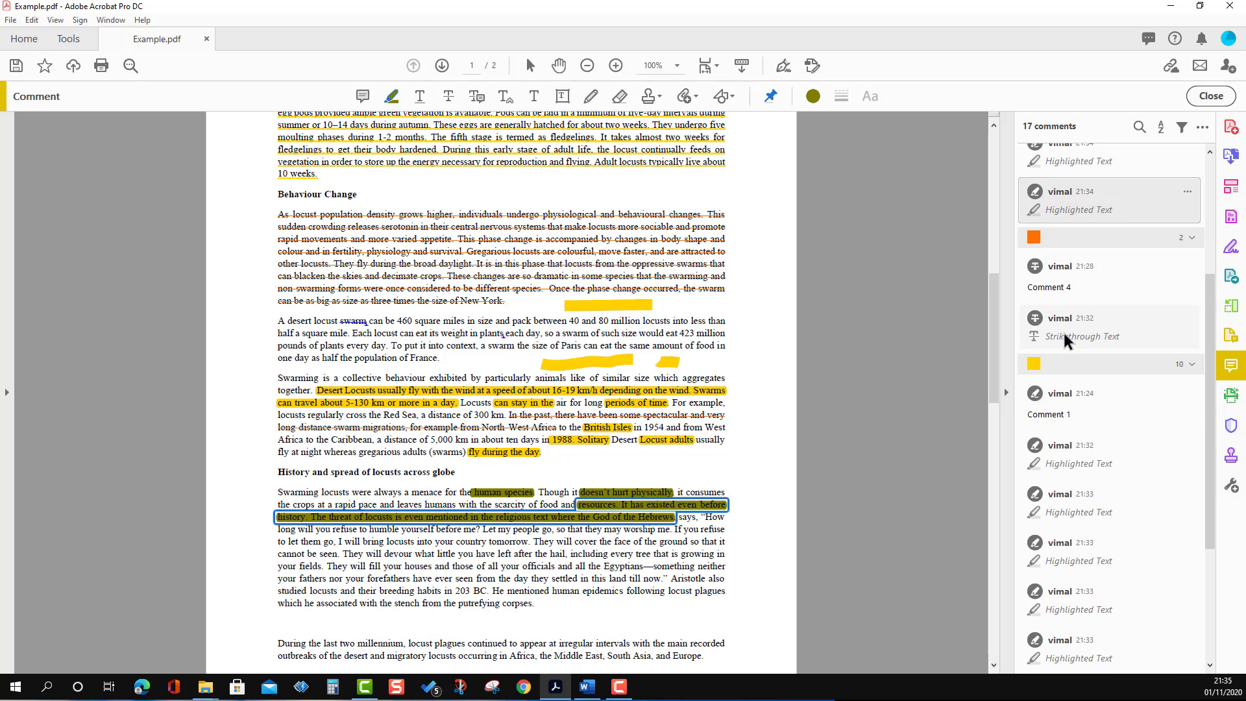
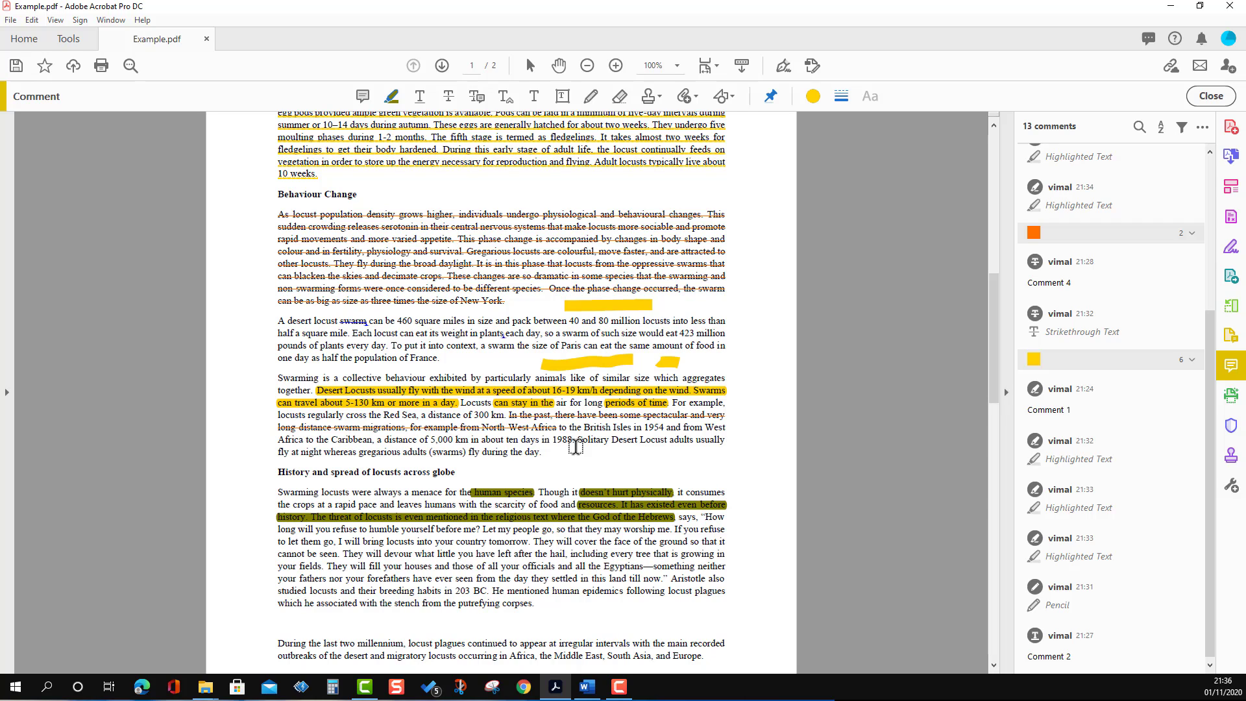
Lock the olive green highlight running from "resources. It has existed even before" to "the God of the Hebrews," through its properties
scroll(574, 444, down, 1)
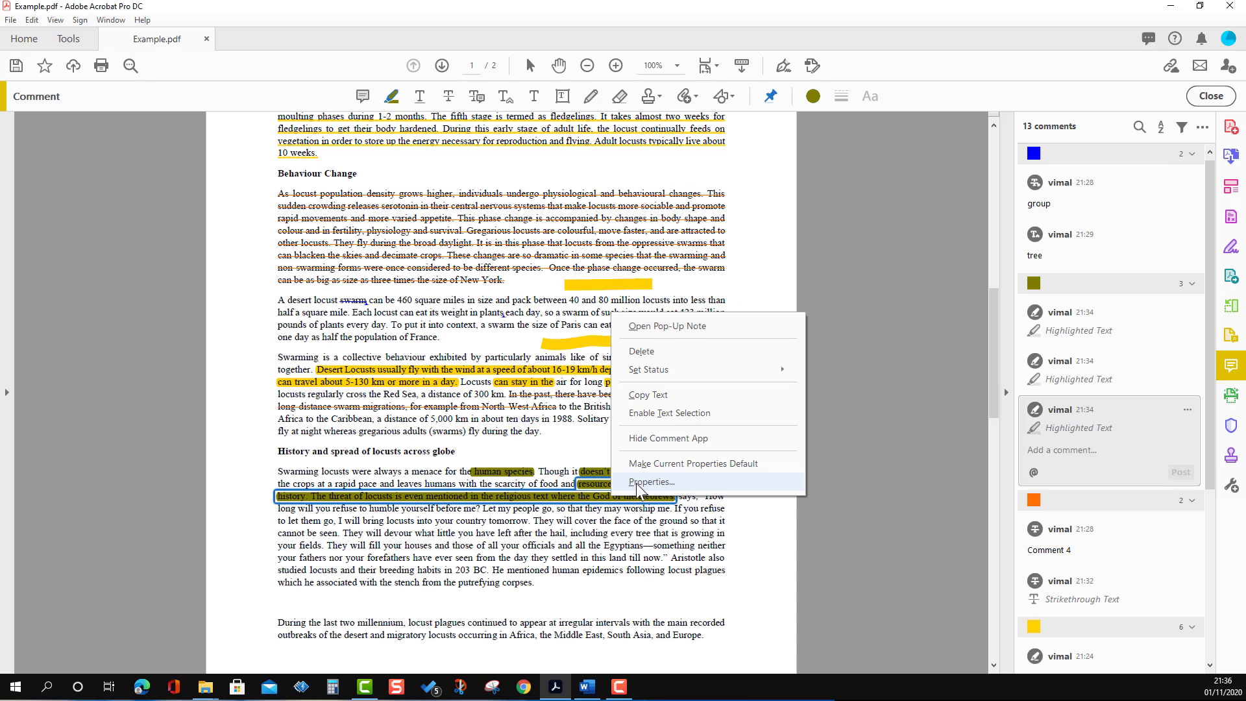
click(638, 483)
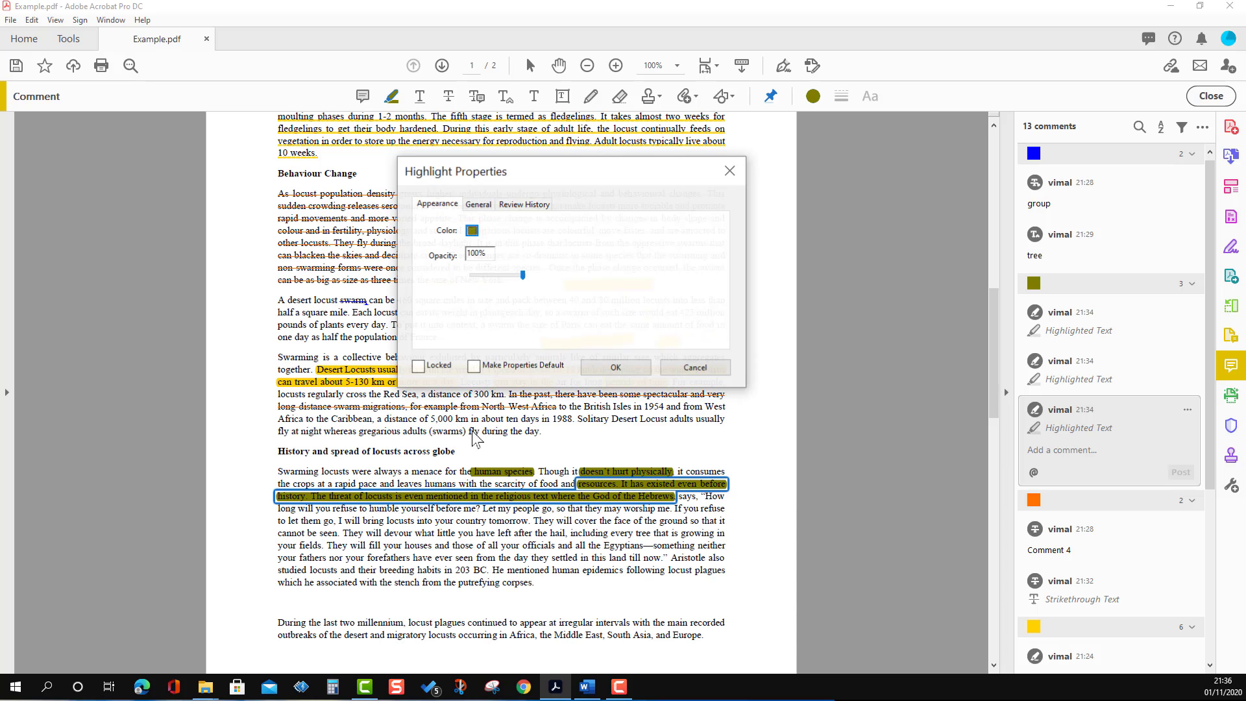
click(422, 369)
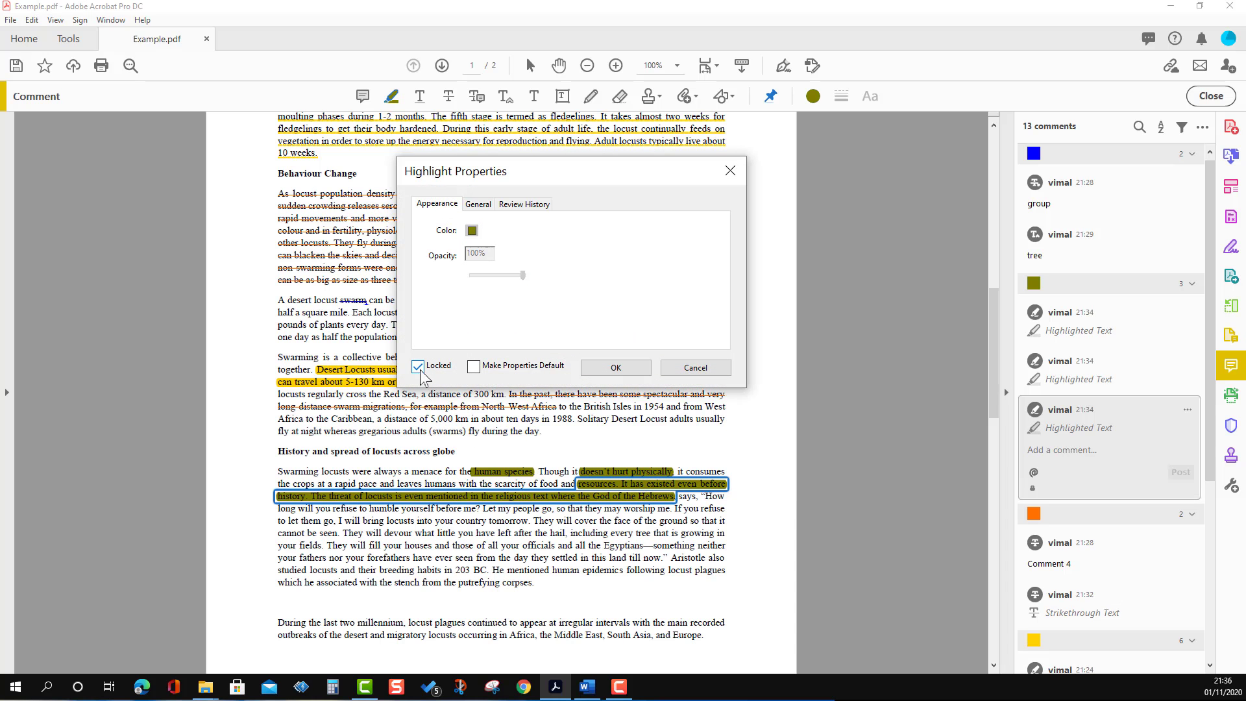
click(610, 368)
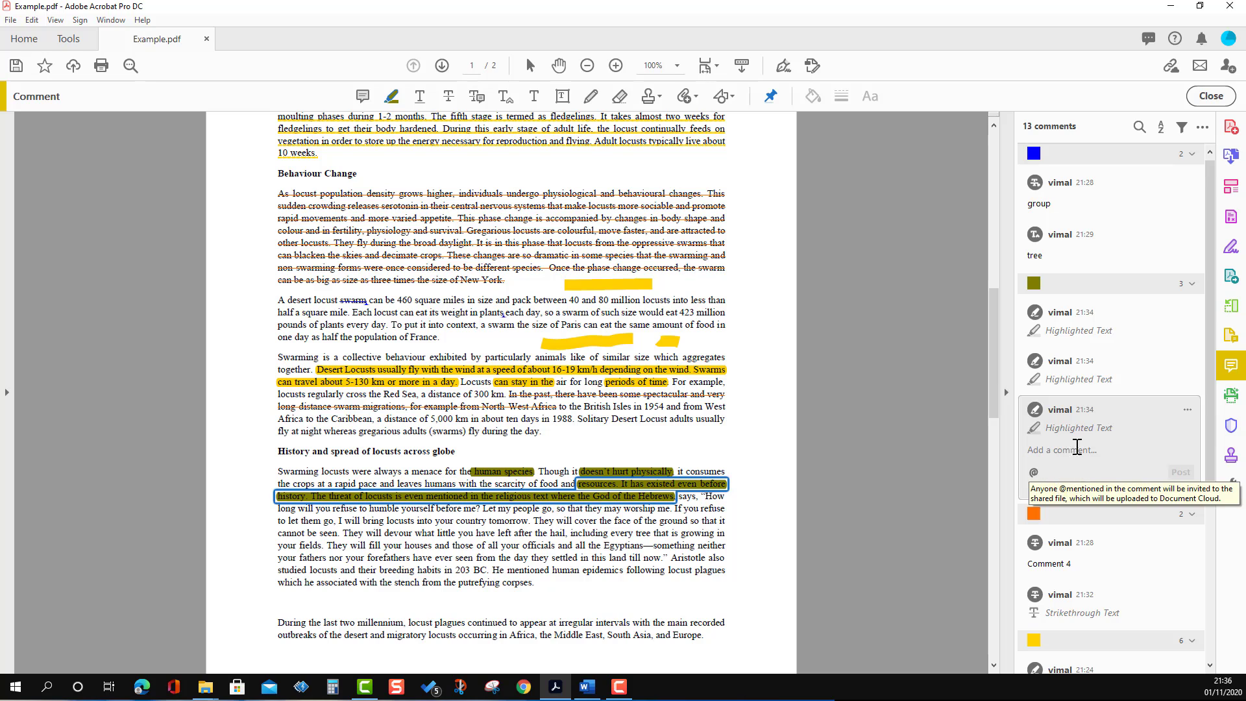
Examine the locked highlight's entry in the comments list and its available options with the whole page in view
scroll(1065, 427, down, 5)
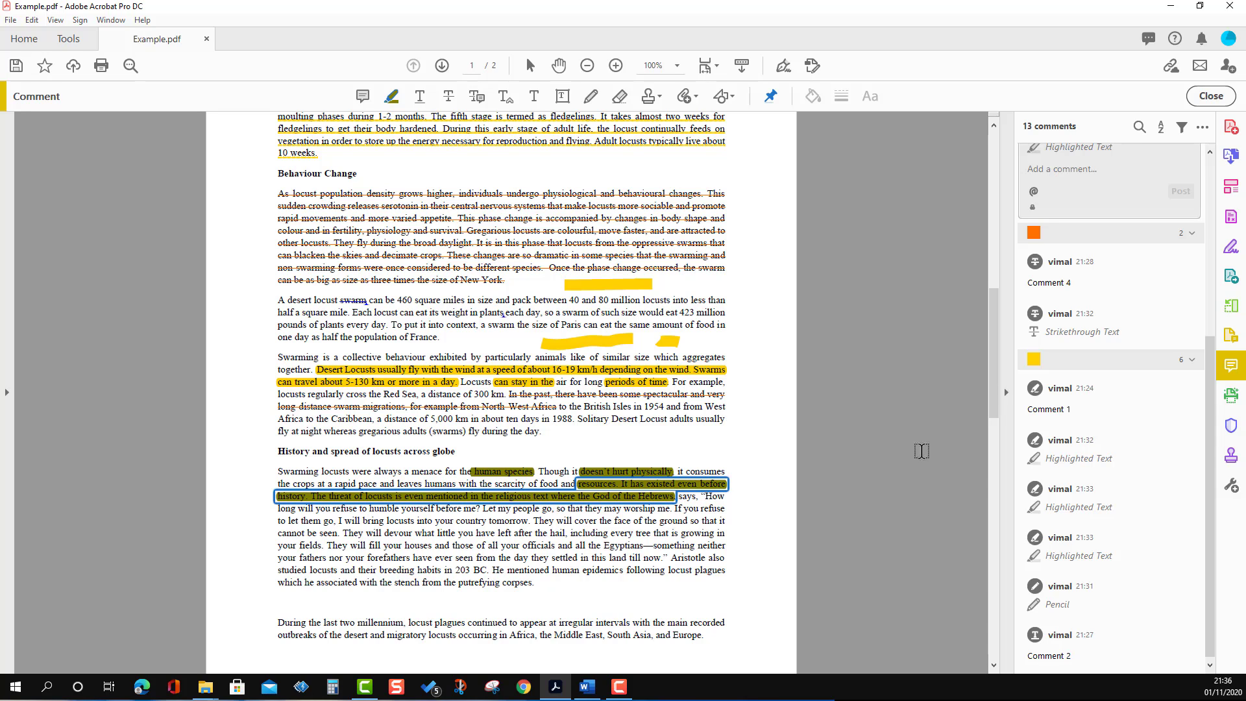
scroll(1030, 407, up, 3)
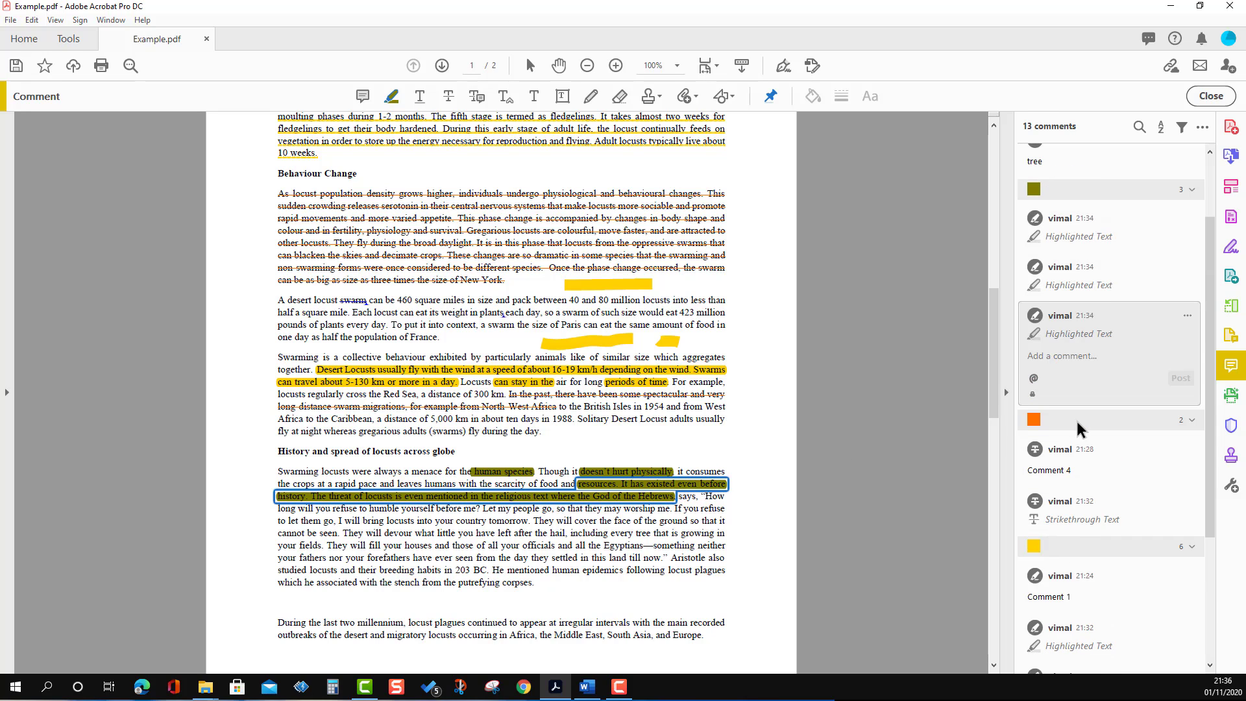
scroll(1076, 423, up, 2)
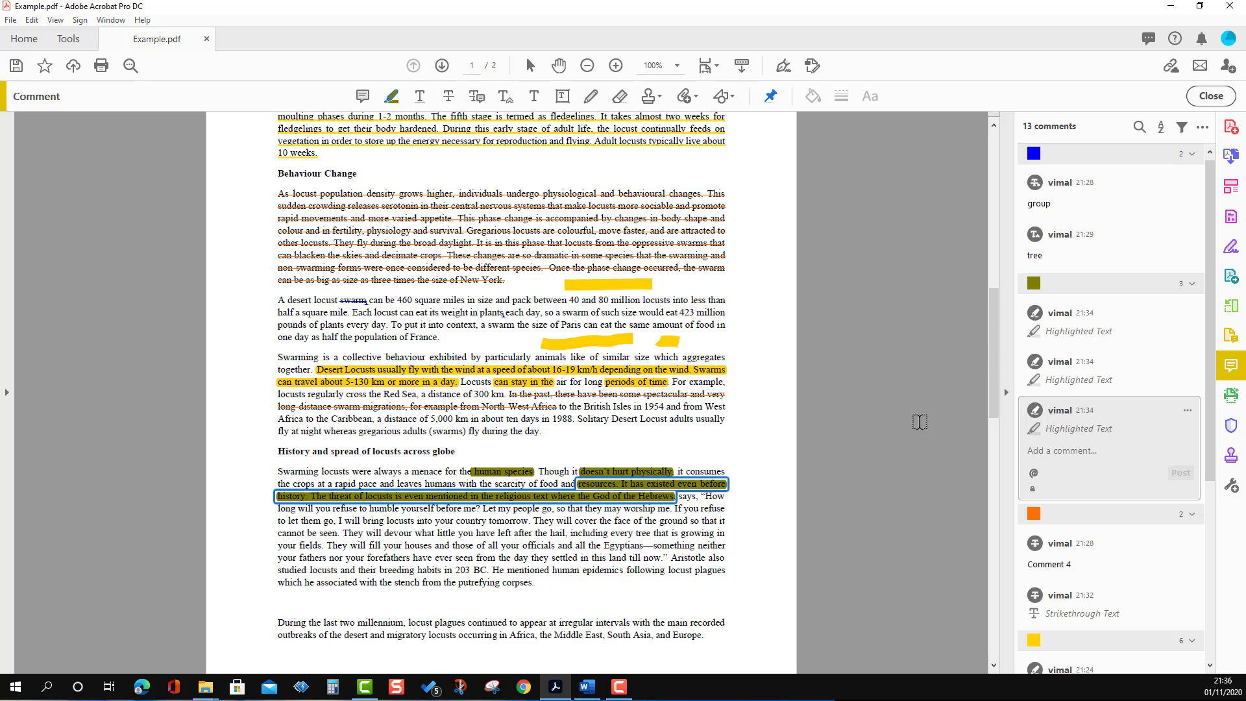
key(ctrl+0)
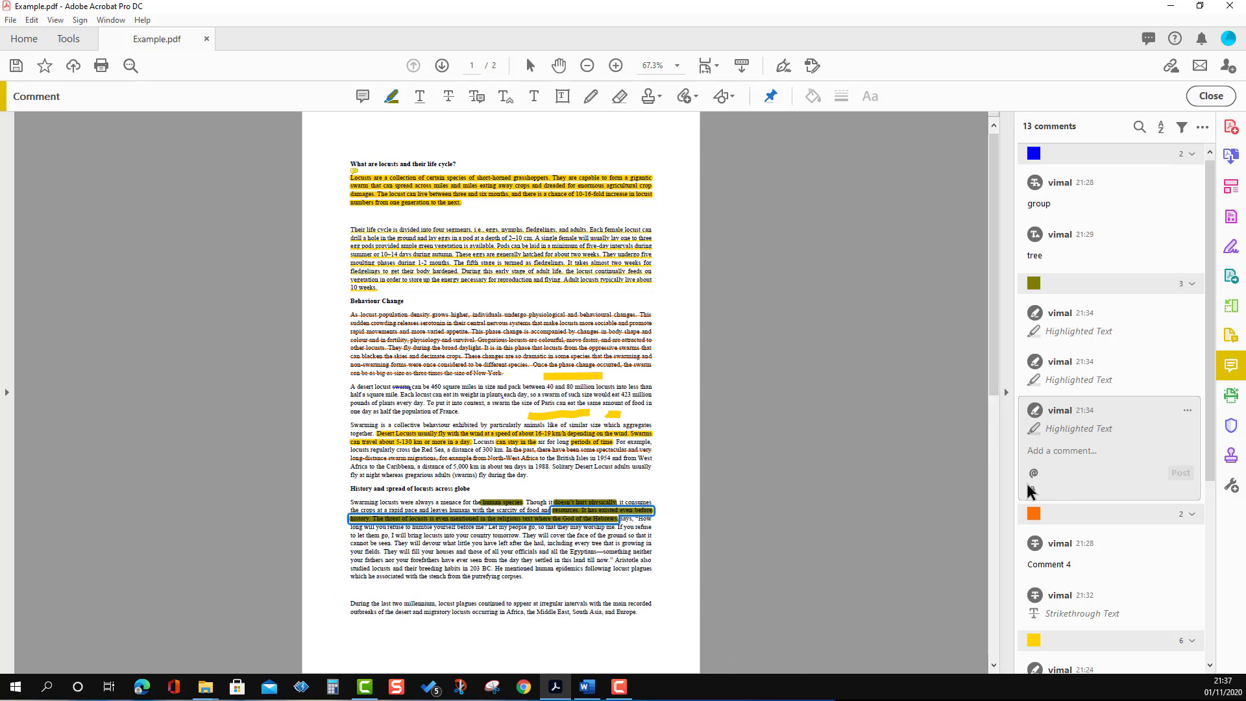
right_click(600, 517)
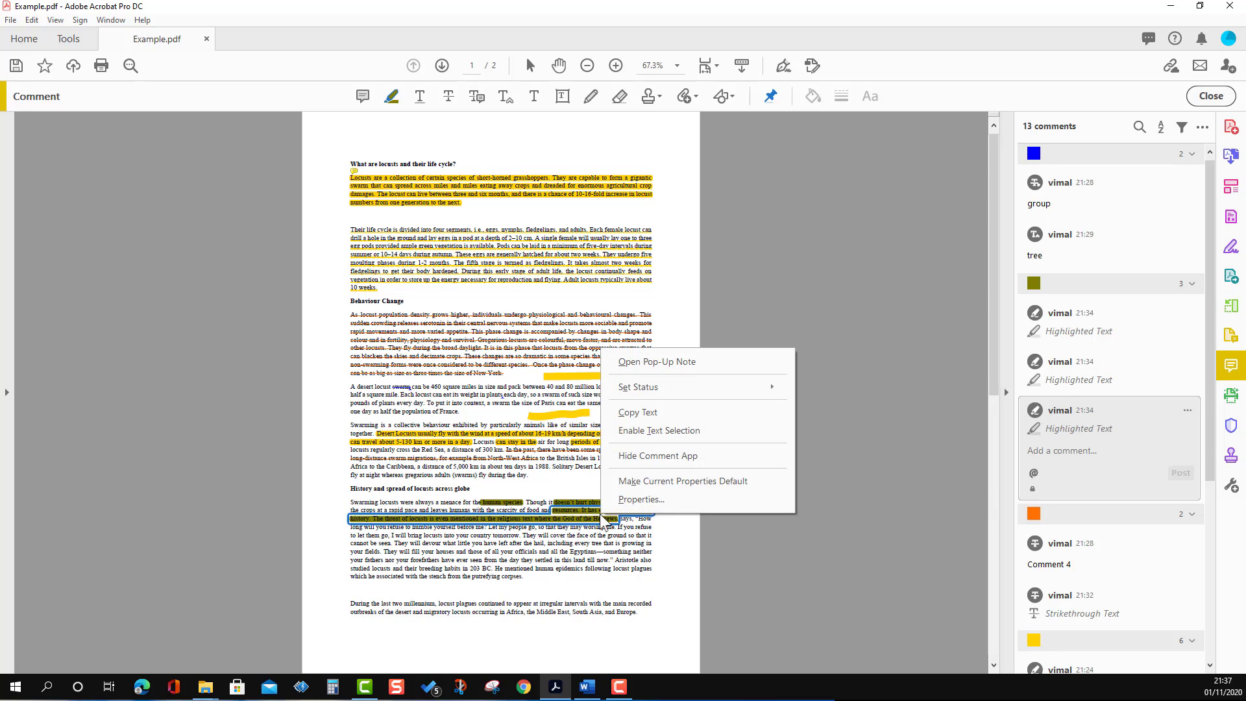
click(592, 522)
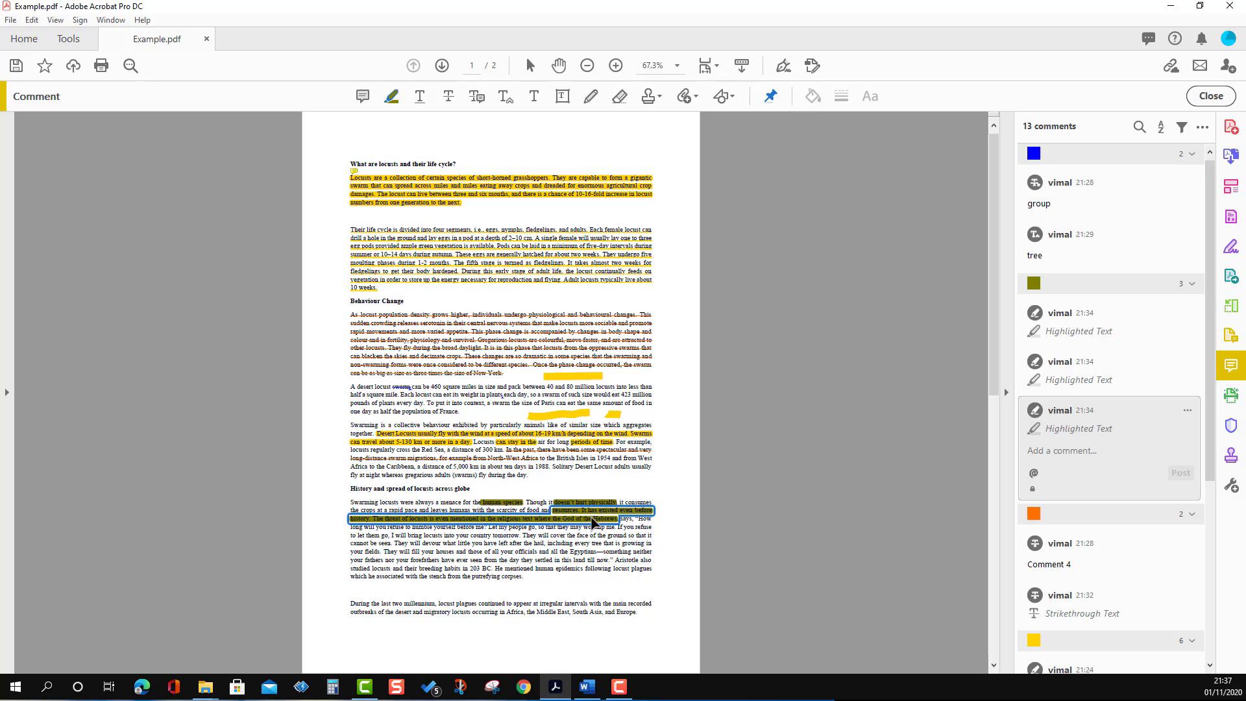
Delete the "human species." highlight and check which options the locked highlight below it offers
click(507, 506)
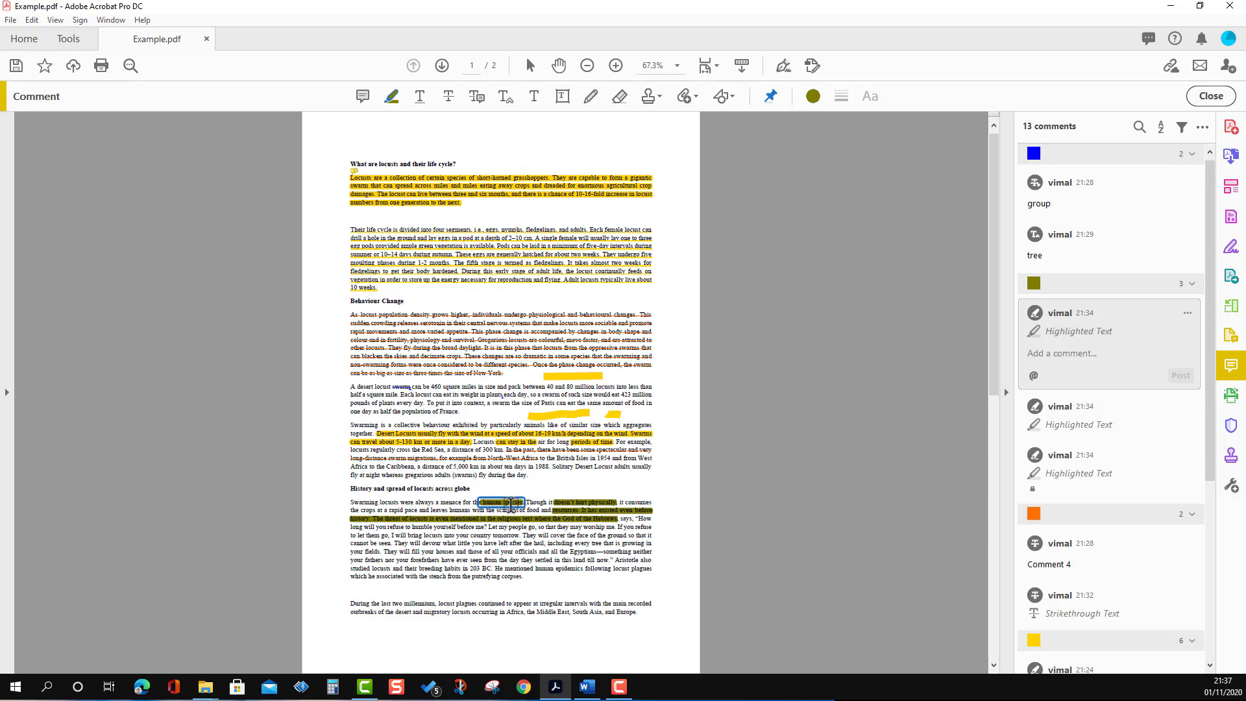
key(Delete)
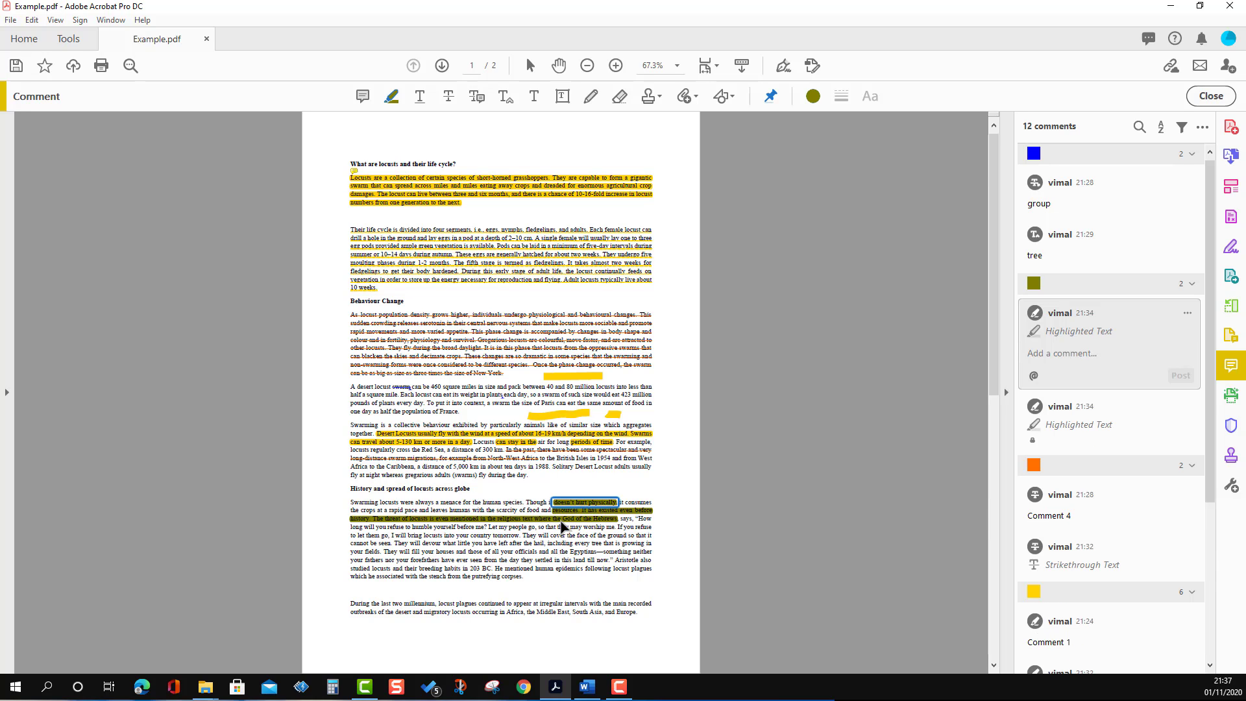
click(566, 523)
right_click(570, 523)
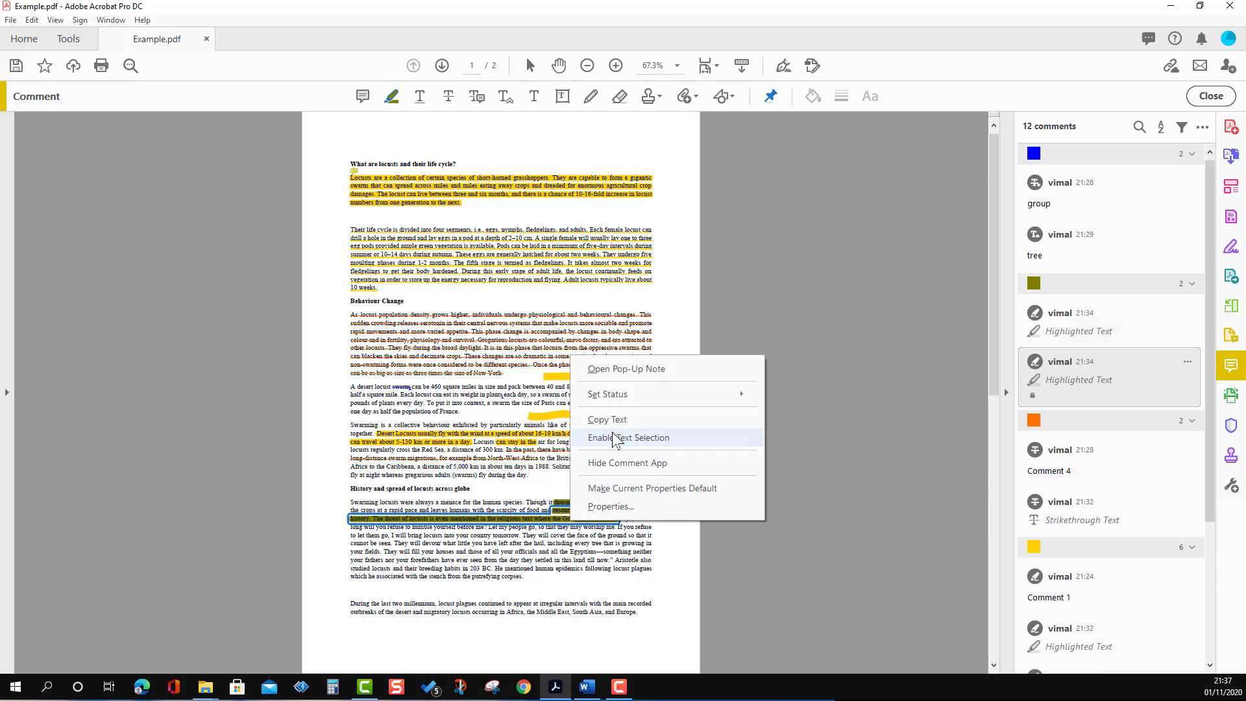
click(511, 463)
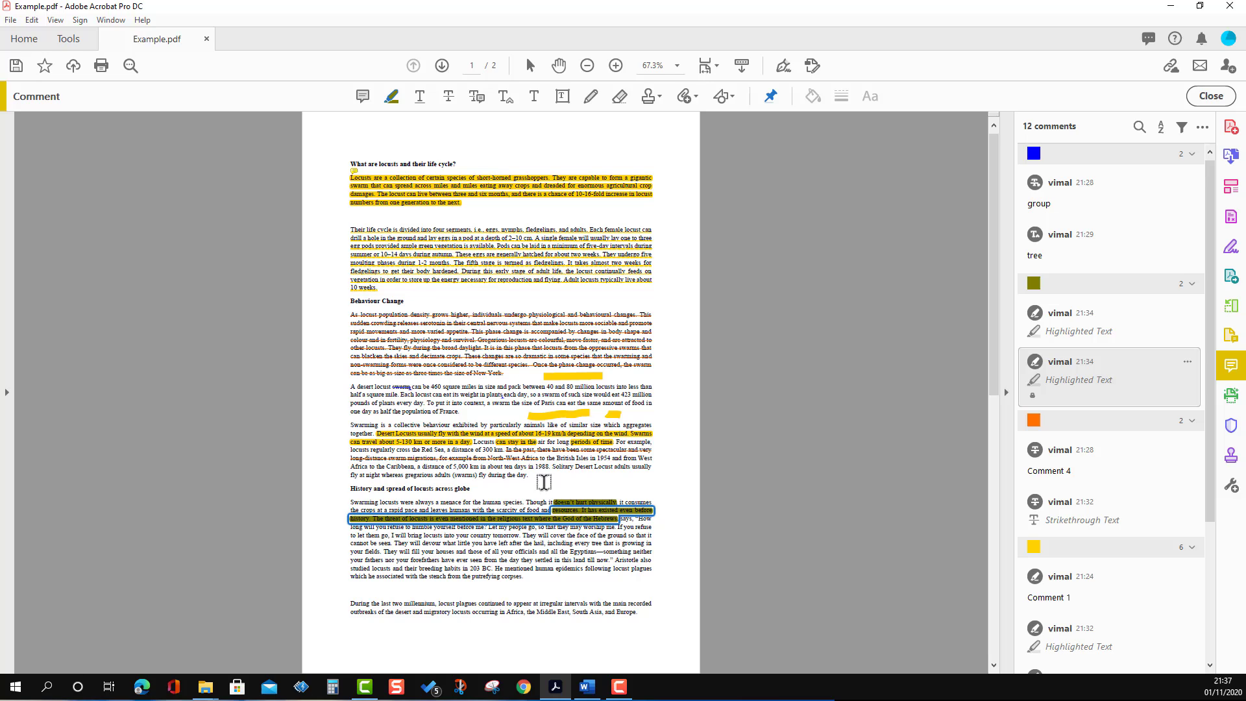
Unlock the highlight from "resources. It has existed even before" to "the God of the Hebrews," and delete it
right_click(584, 517)
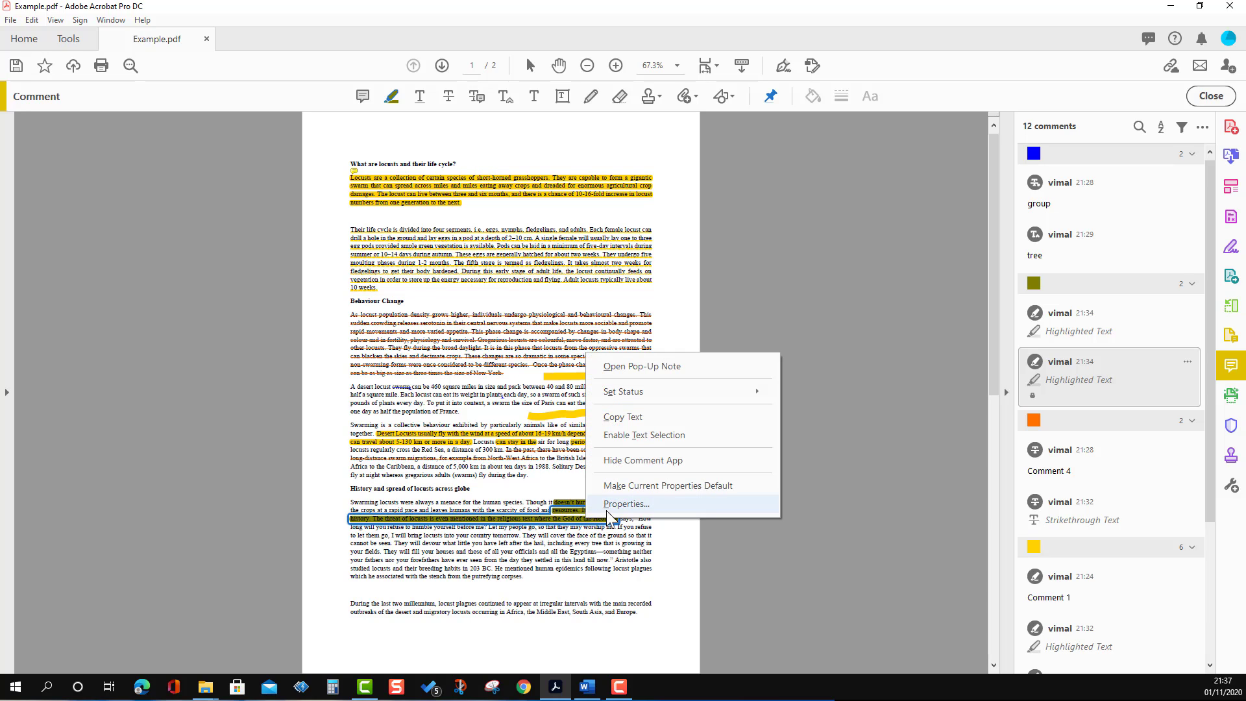
click(608, 508)
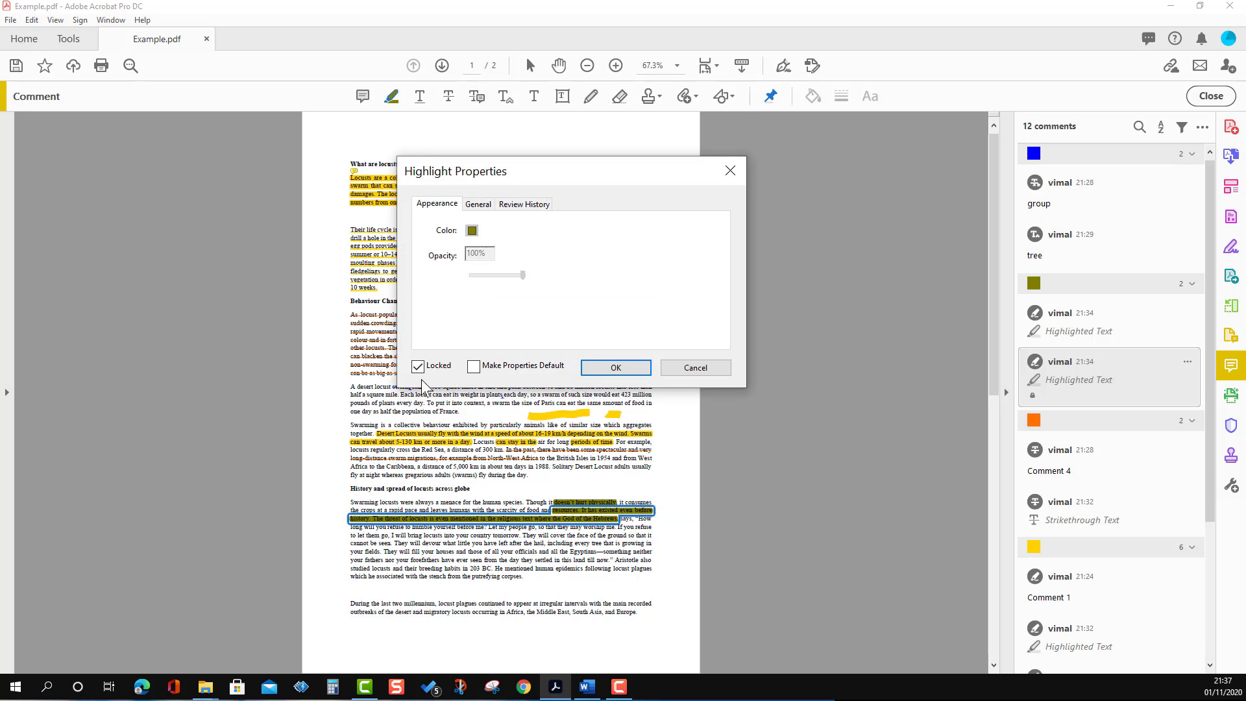
click(418, 367)
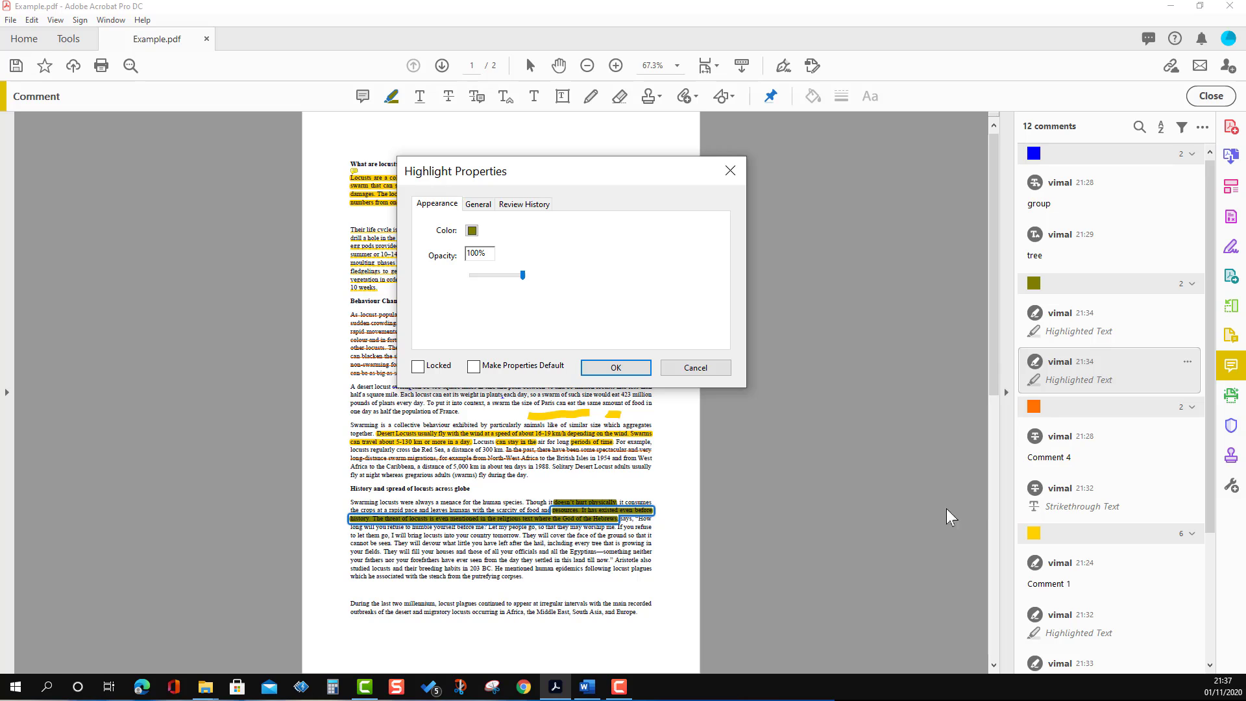
click(625, 375)
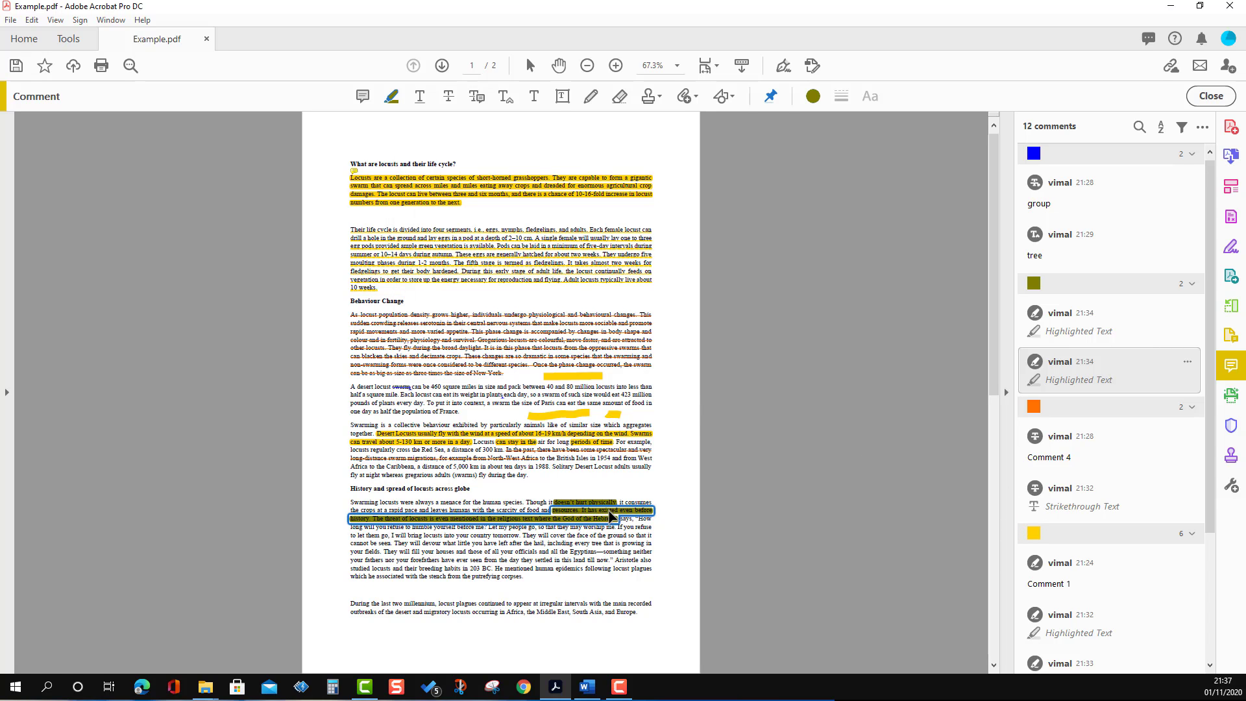
right_click(611, 516)
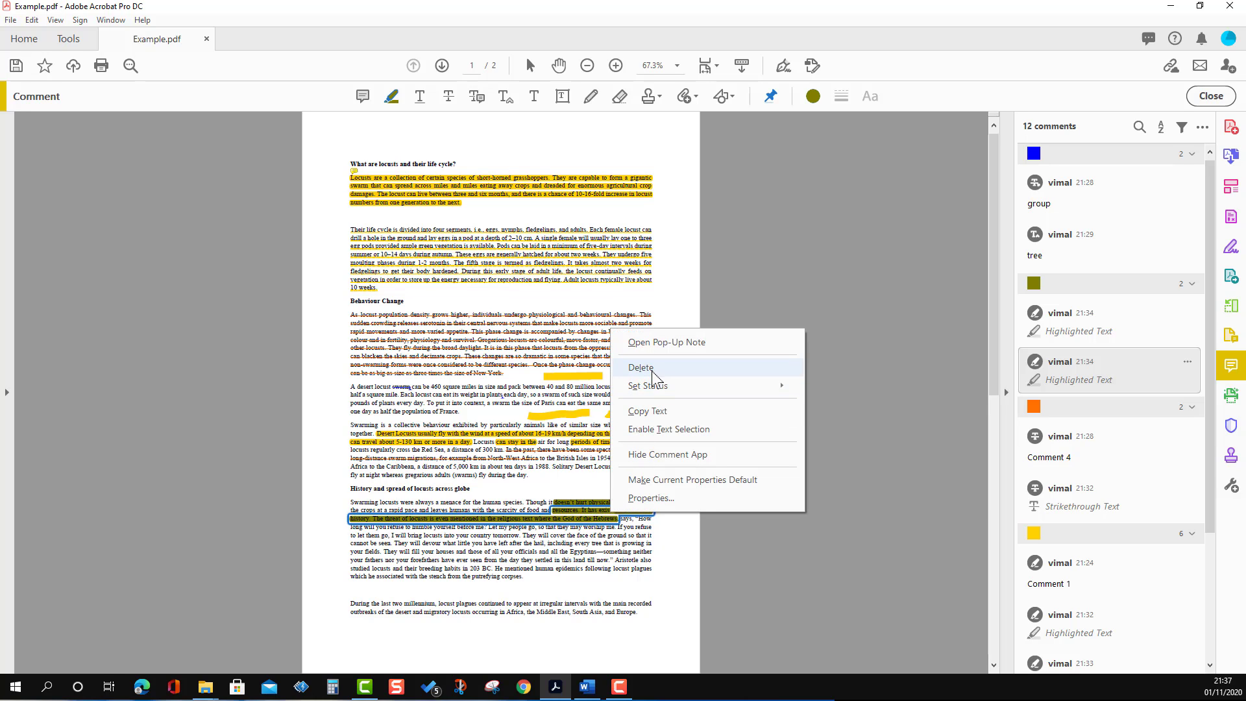
click(649, 375)
click(606, 504)
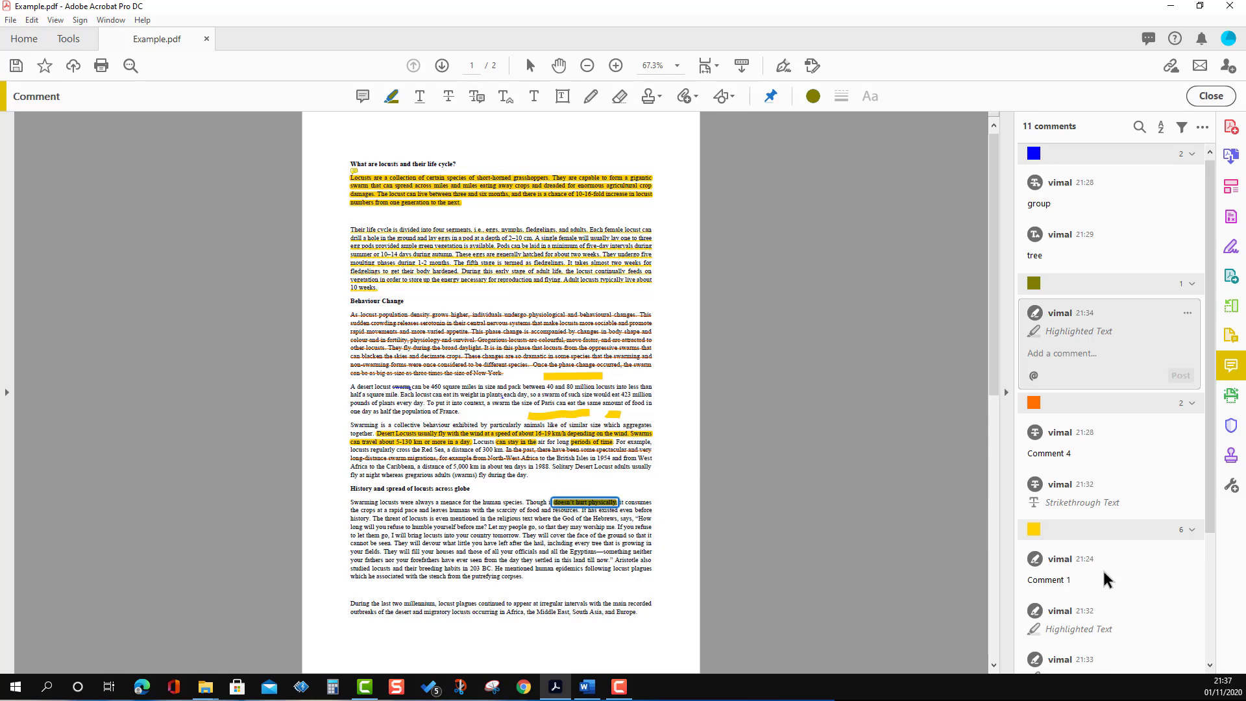
Delete all comments in the yellow group, including Comment 1, Comment 2 and the pencil drawing, and the orange strikethrough starting "In the past,"
click(1077, 563)
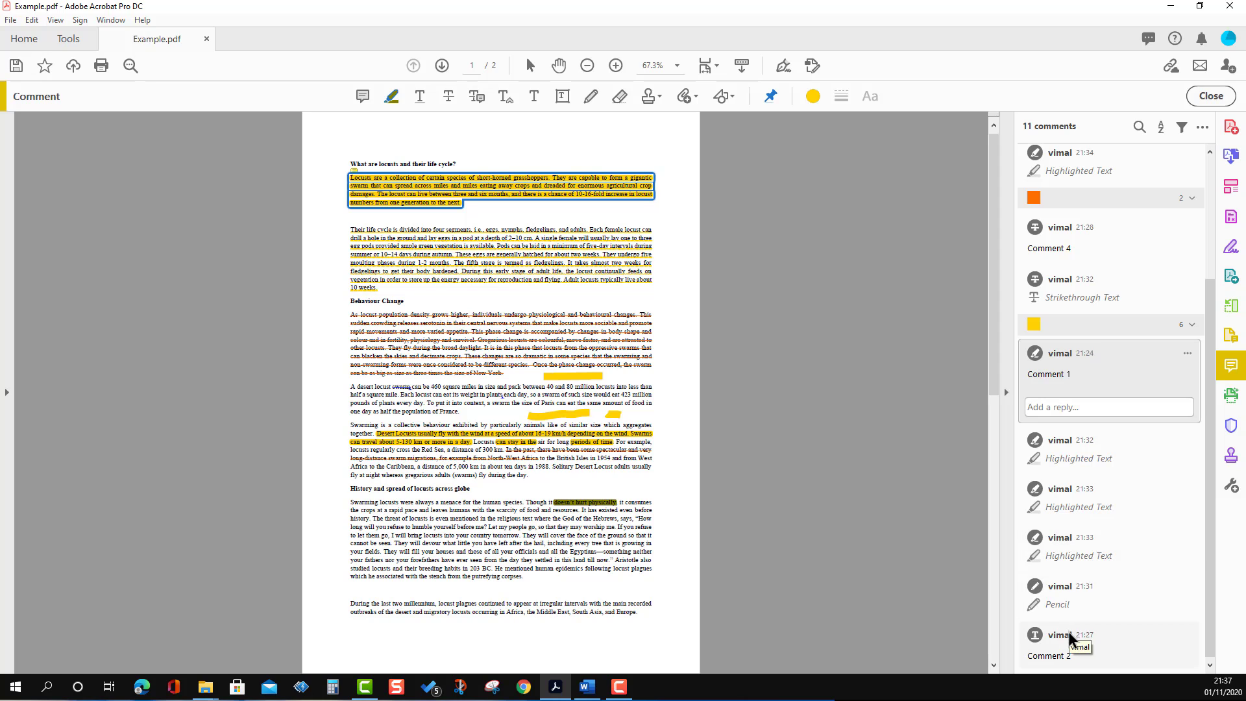
click(1068, 632)
click(1071, 567)
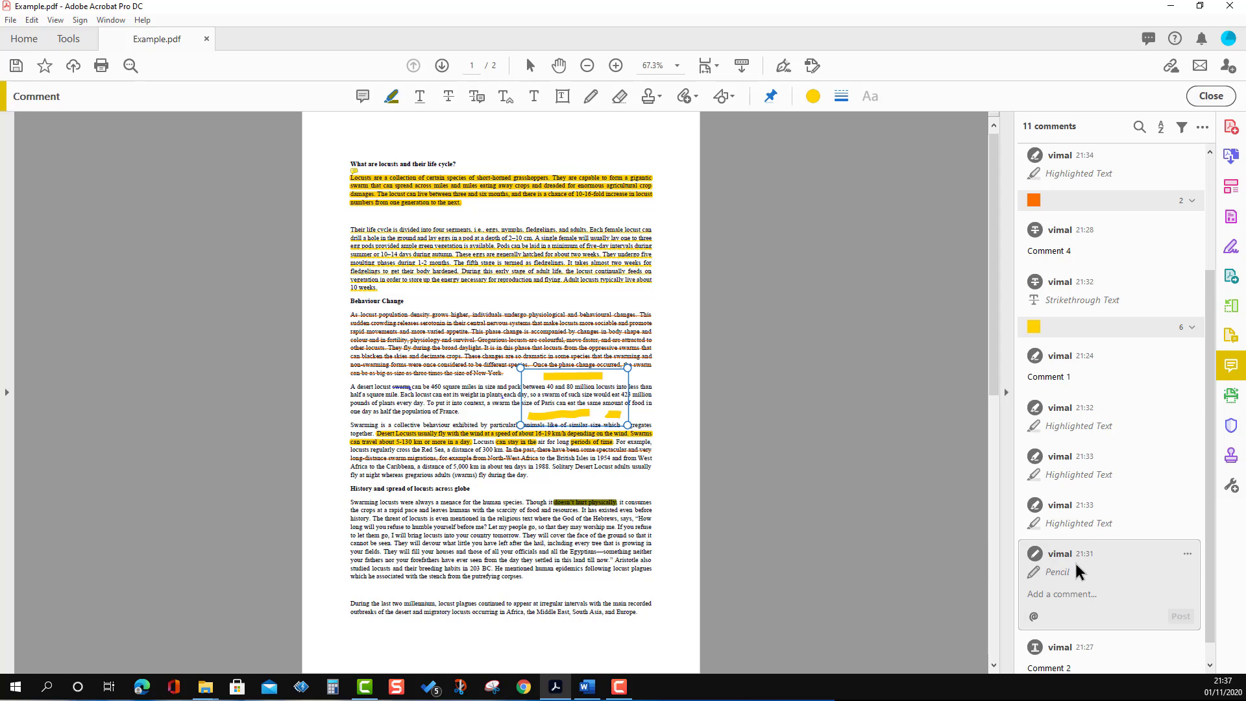
key(Delete)
key(Delete)
key(Delete)
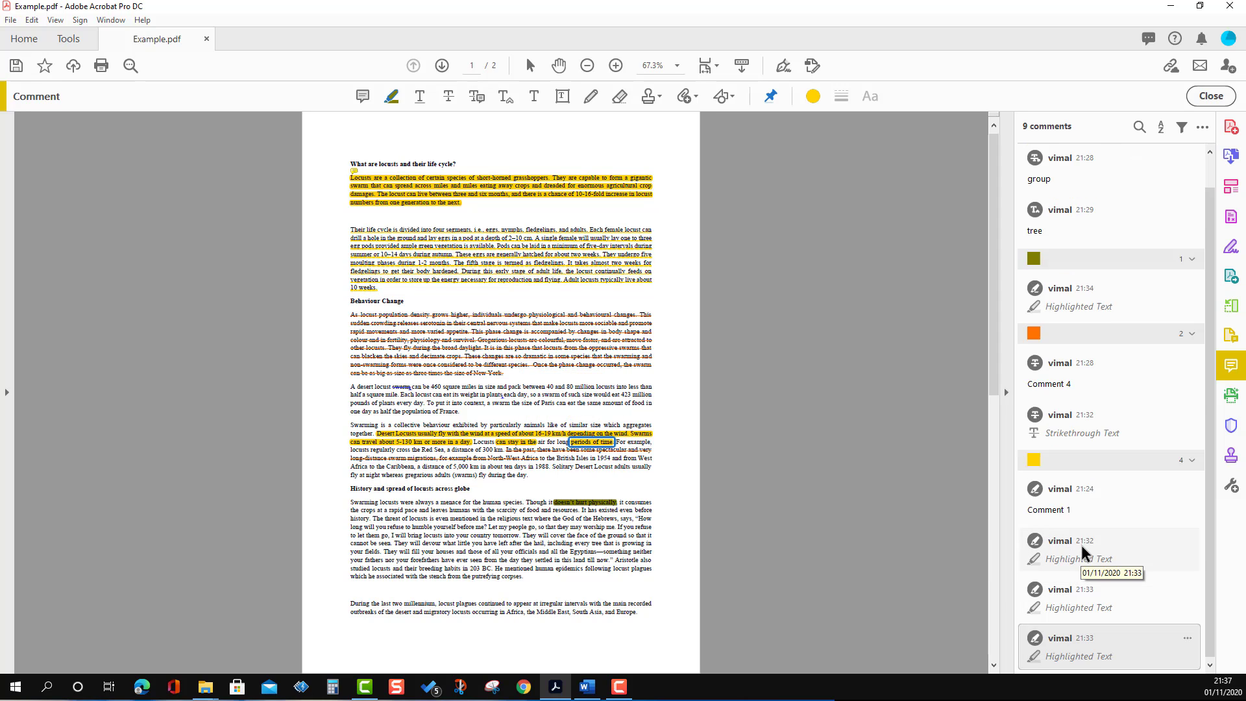
key(Delete)
key(Delete)
key(Delete)
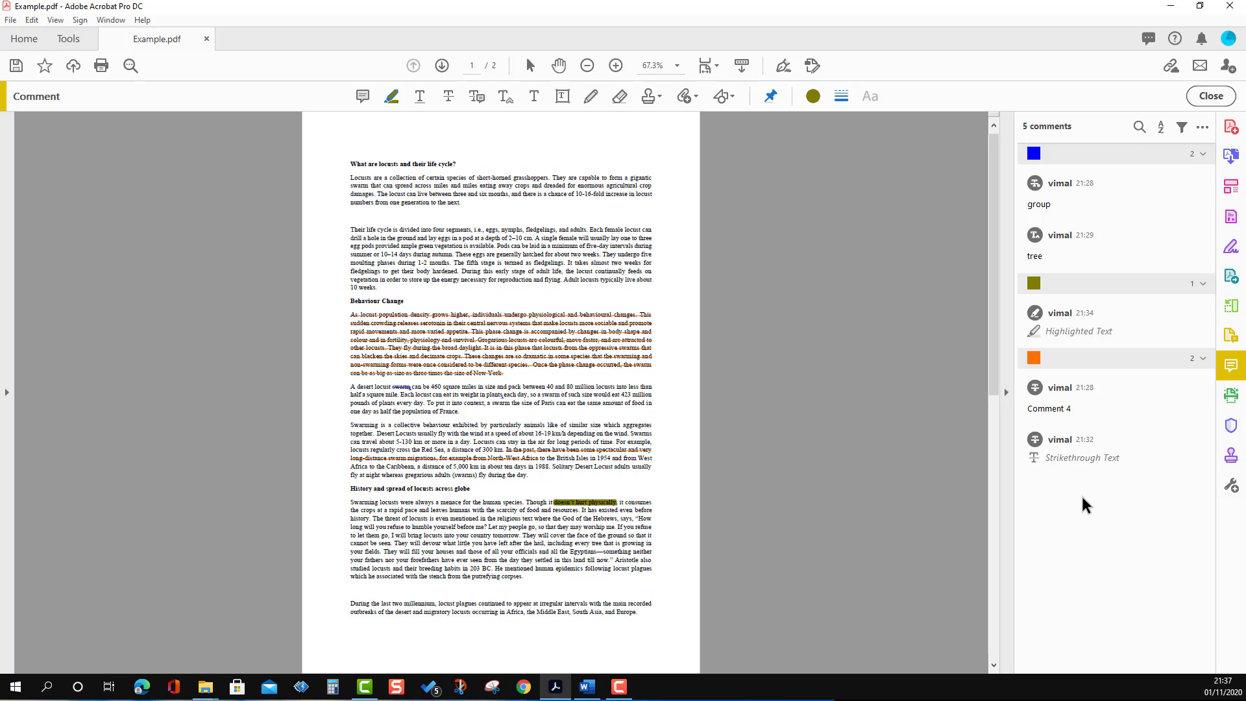
click(1081, 457)
key(Delete)
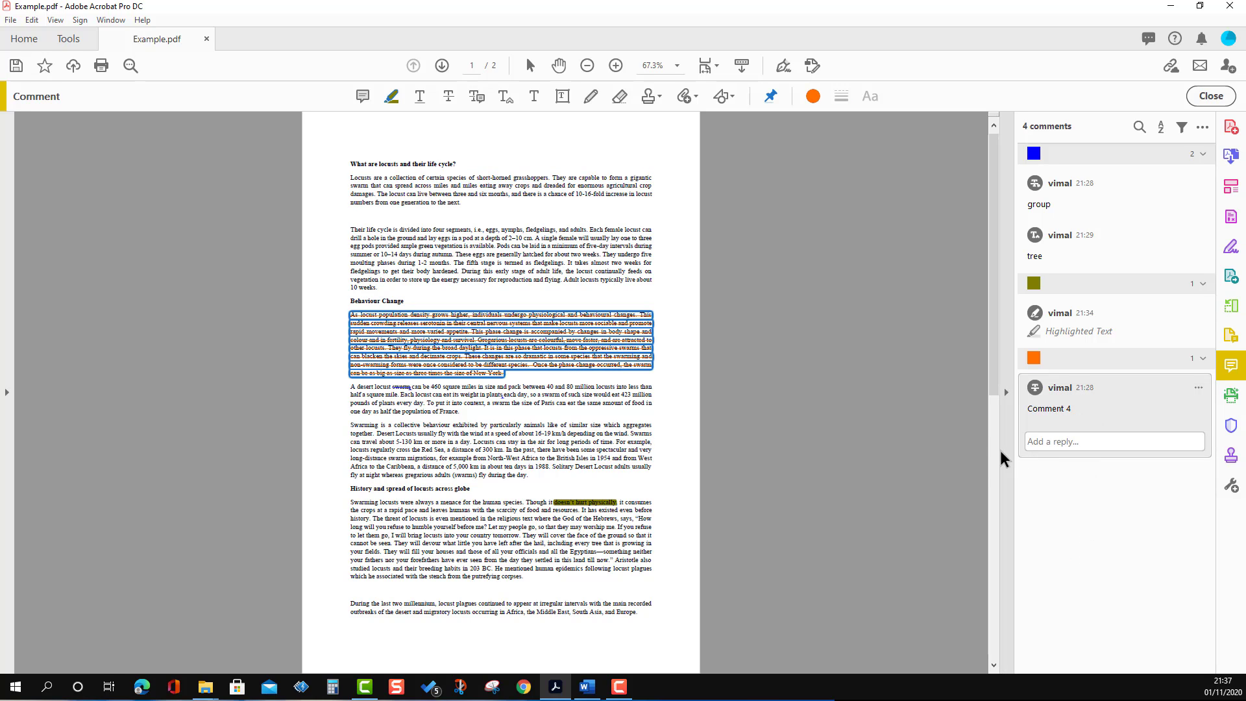